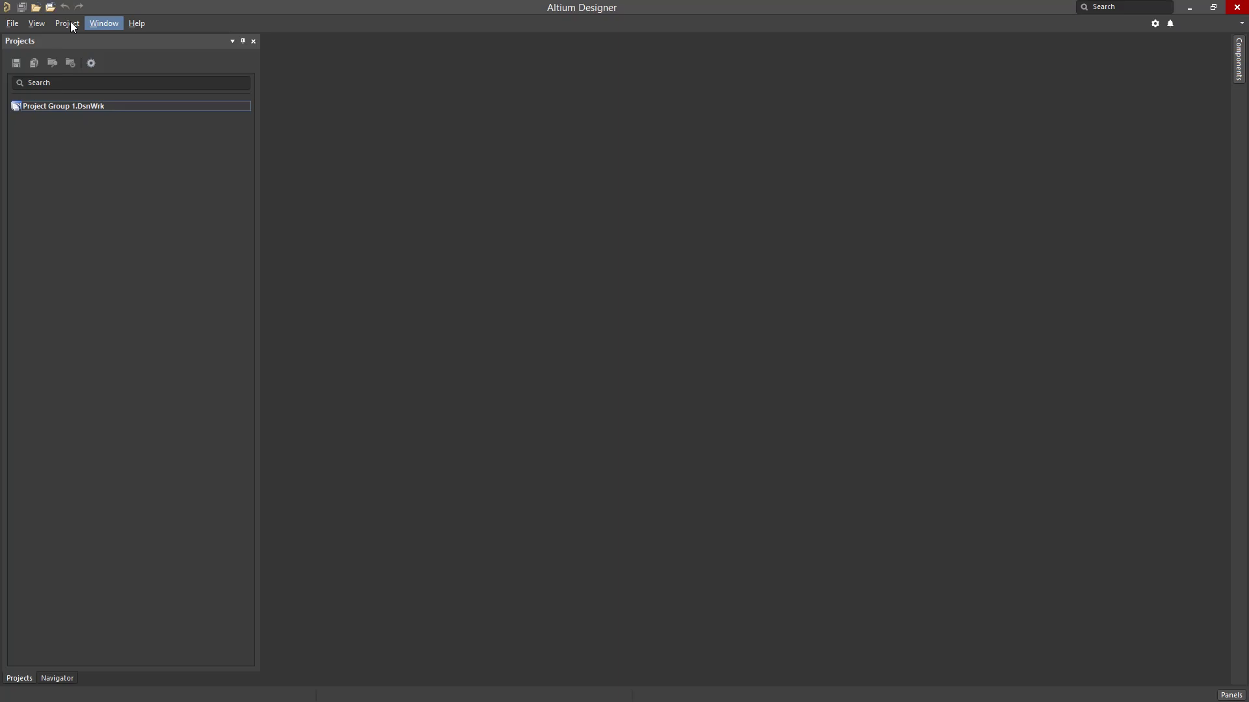
# Start a new schematic library document from File > New > Library.
pyautogui.click(13, 24)
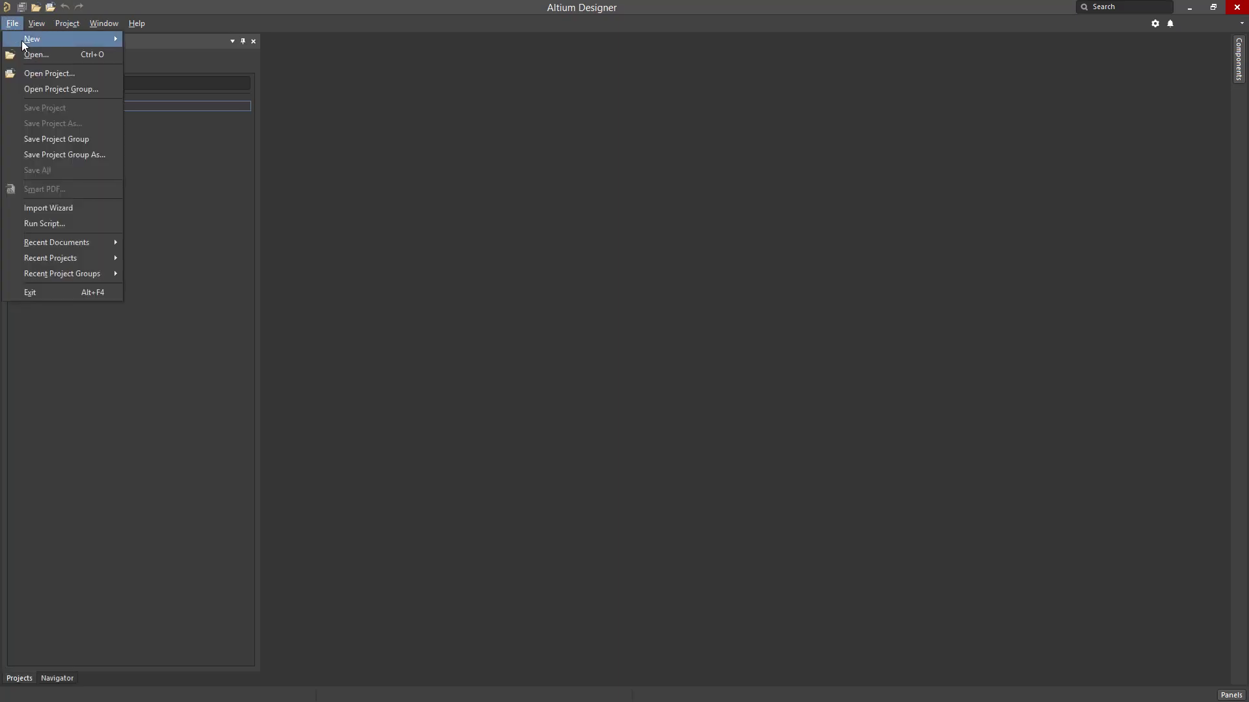
pyautogui.moveTo(76, 44)
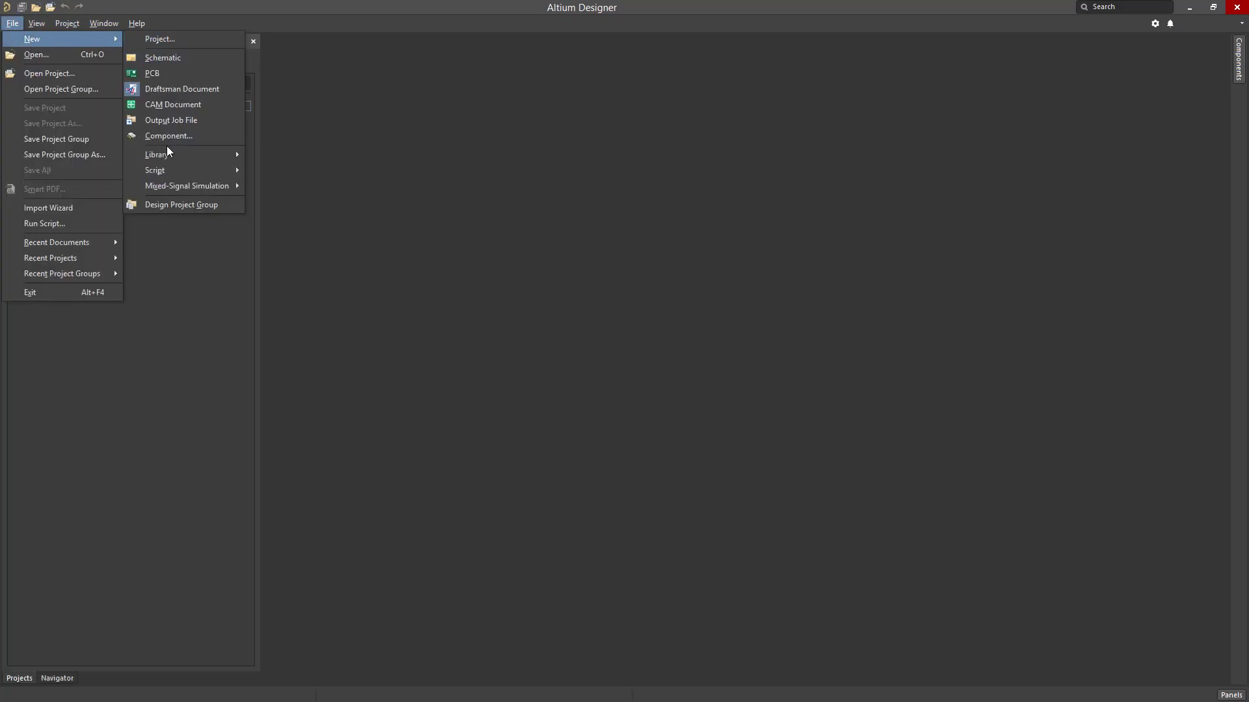
pyautogui.moveTo(178, 155)
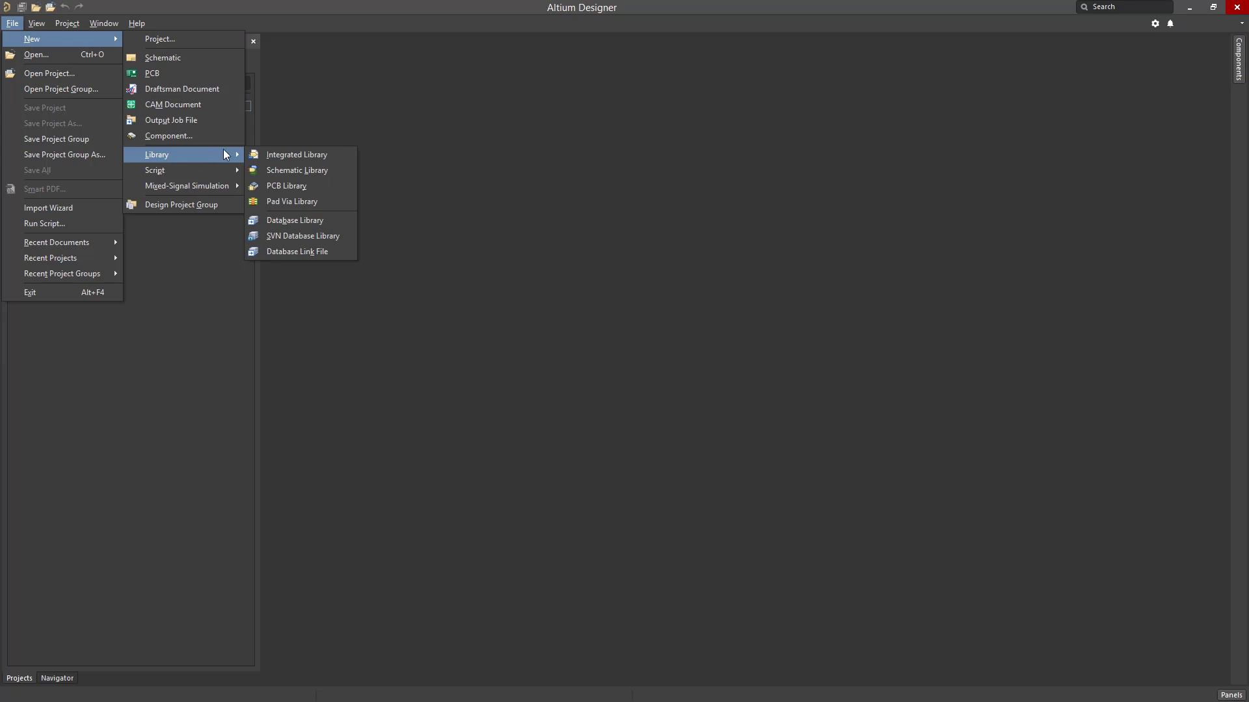
pyautogui.click(272, 171)
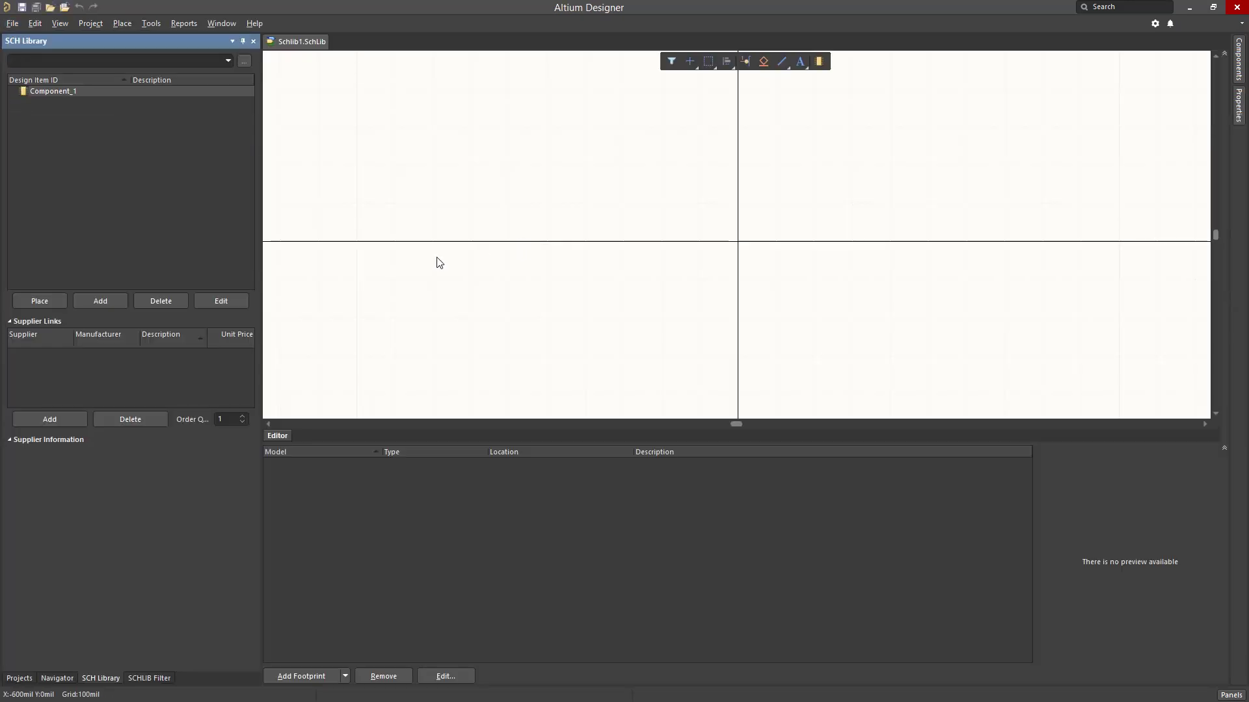
# Select Component_1 and review the attachable model types without adding any.
pyautogui.click(108, 186)
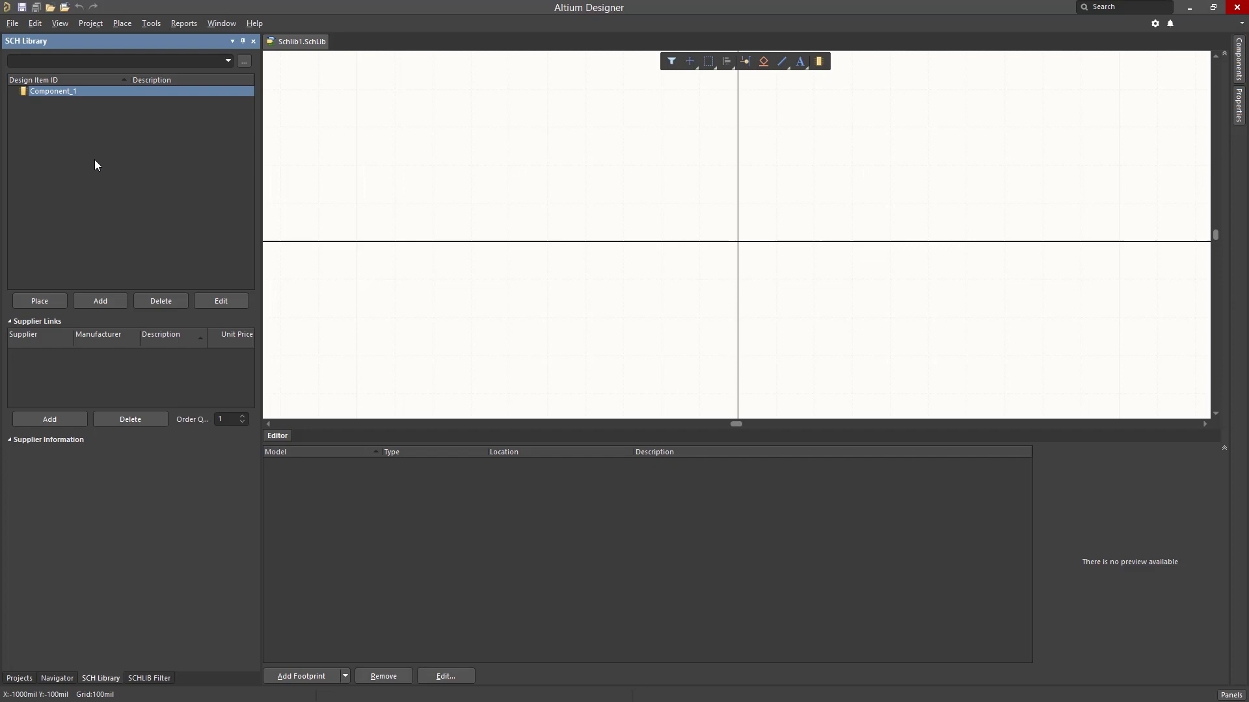
pyautogui.click(323, 503)
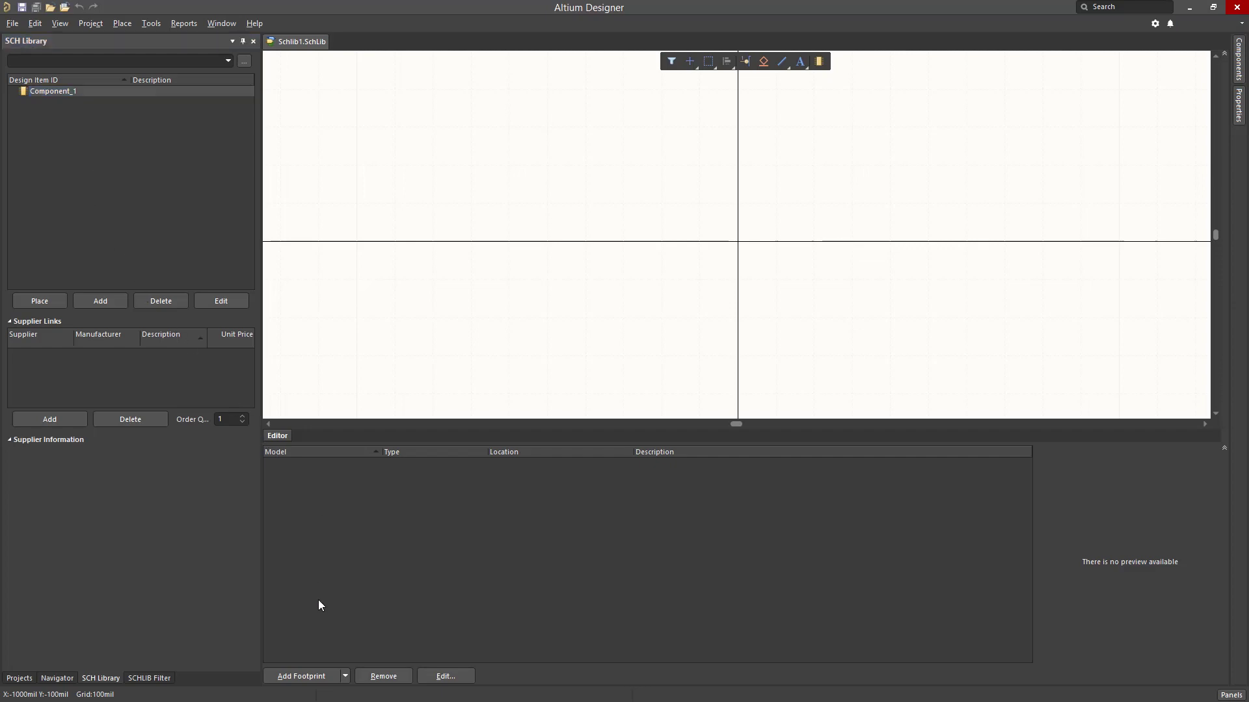
pyautogui.click(344, 676)
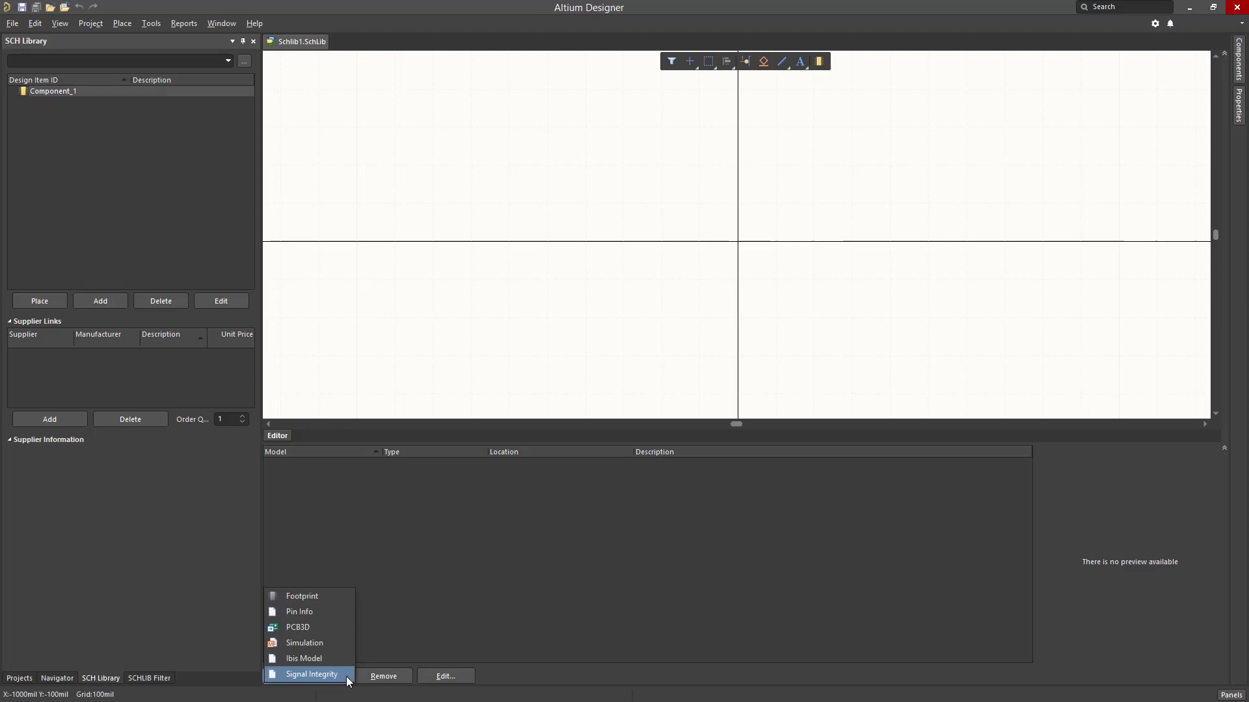
pyautogui.click(429, 550)
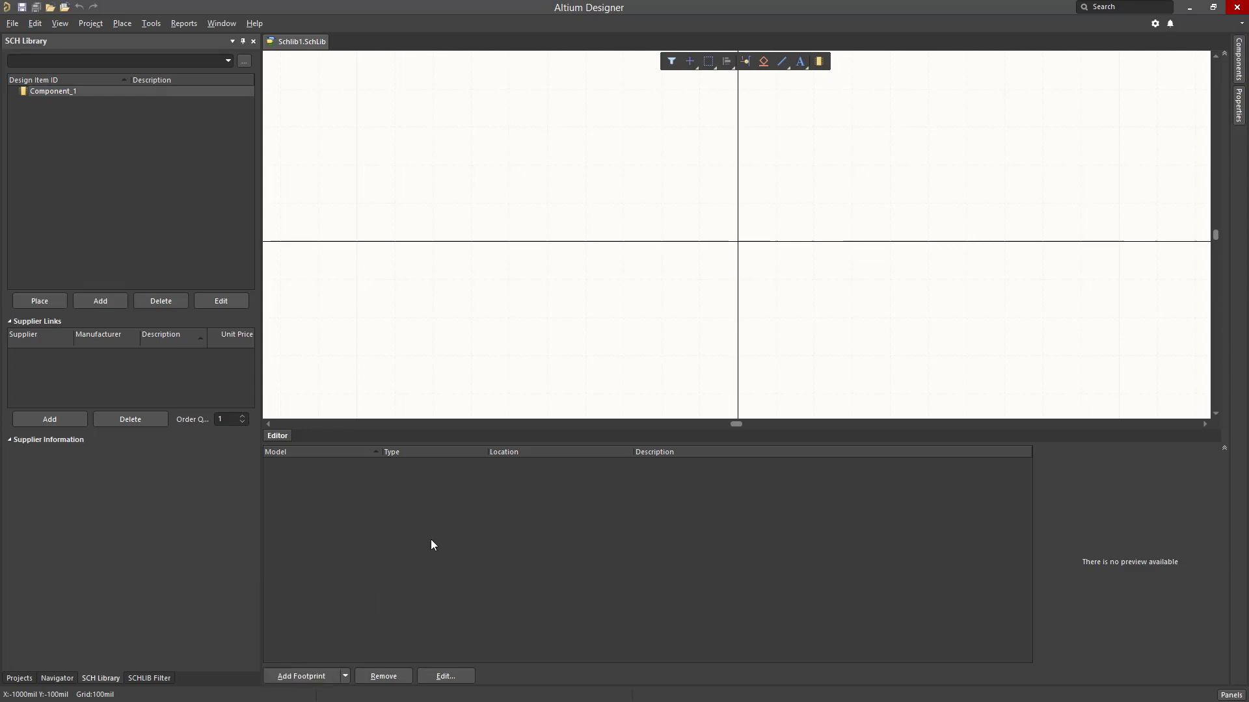
# In the library's Document Options, keep units in mils and turn off grid snapping.
pyautogui.click(149, 22)
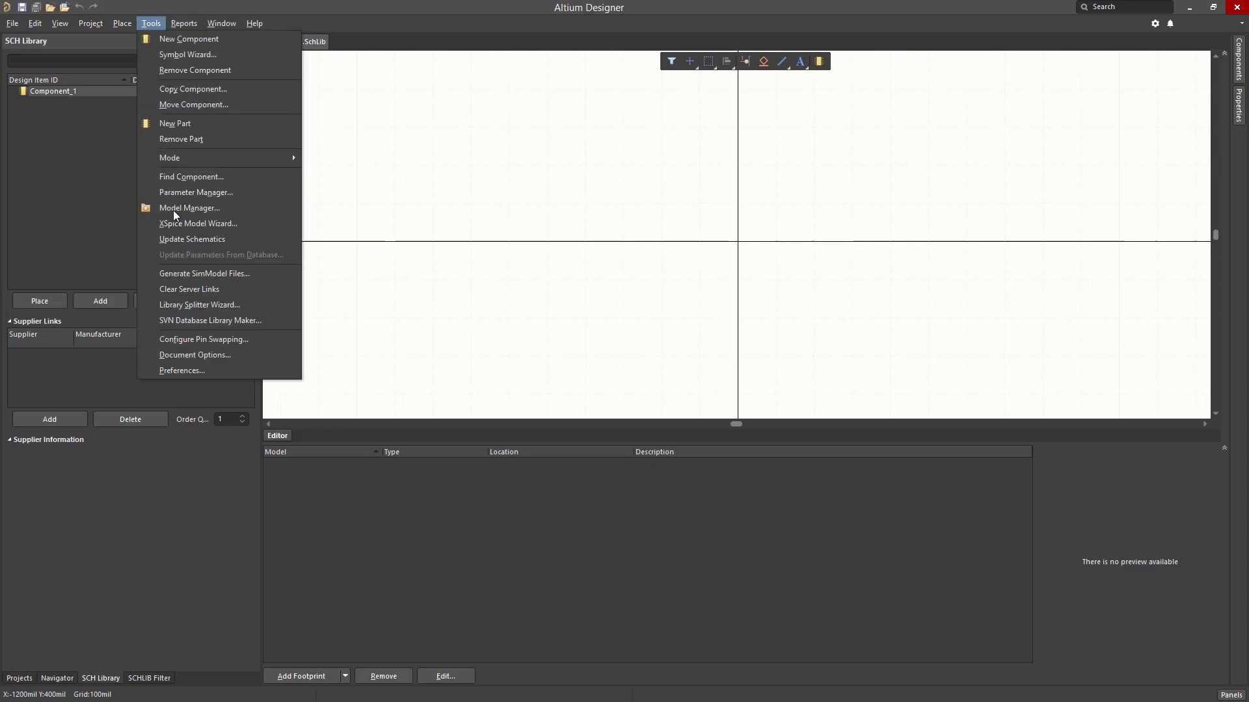
pyautogui.click(204, 352)
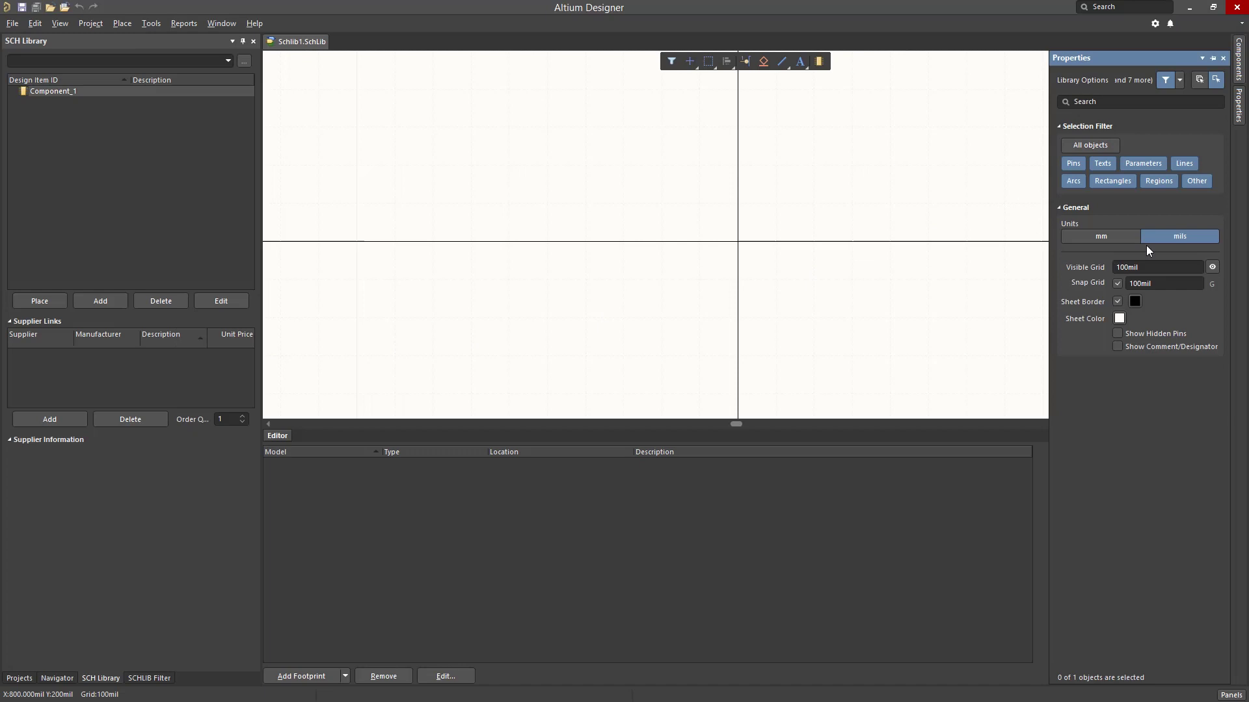
pyautogui.click(1171, 236)
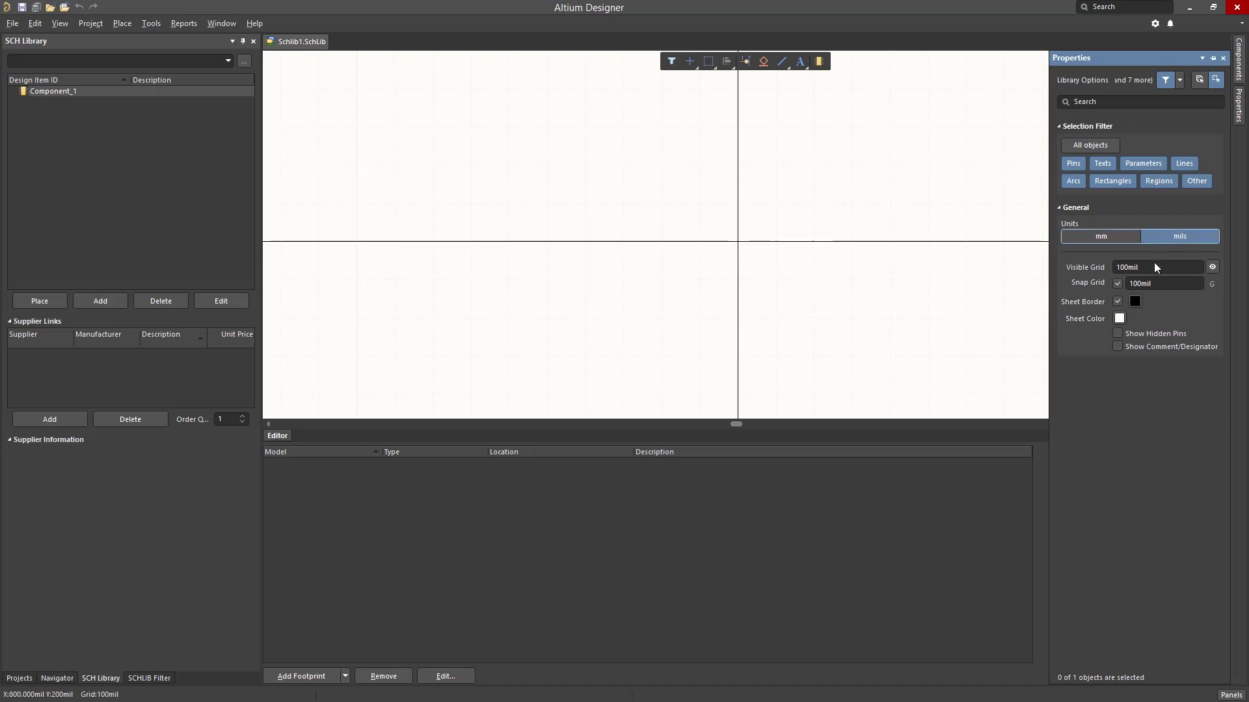
pyautogui.click(1116, 283)
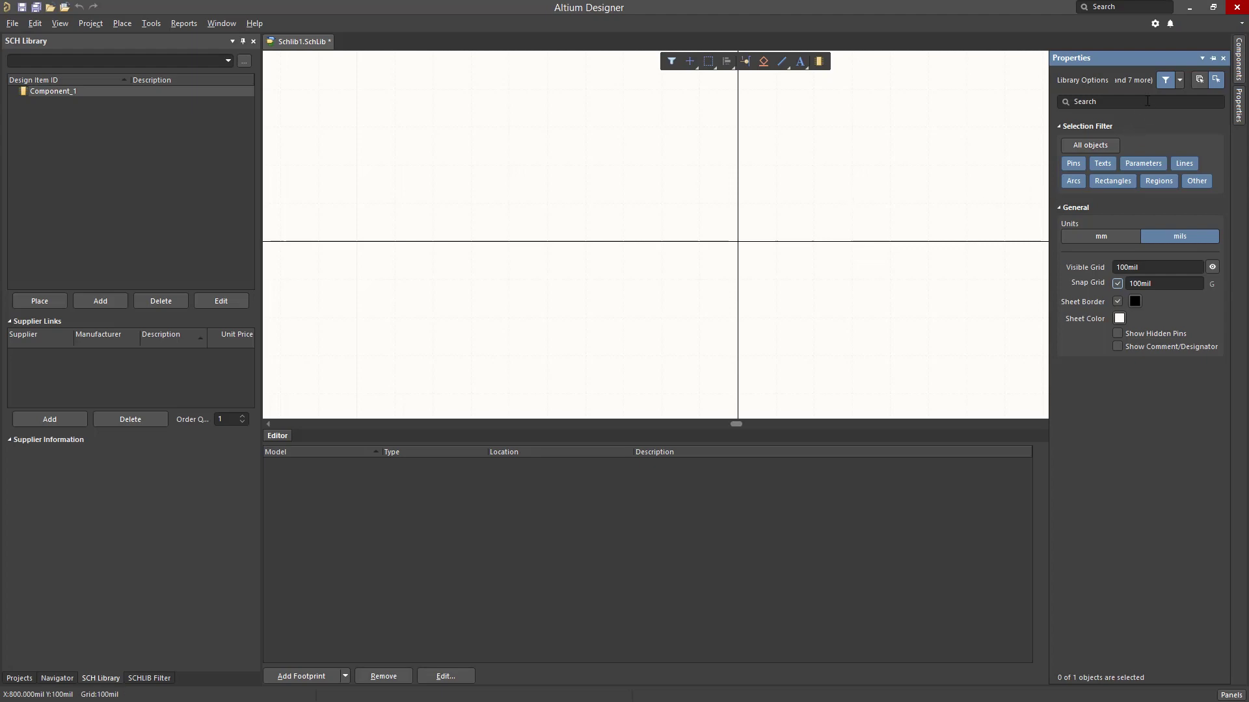
# Select Component_1 and change its Design Item ID to CAP_220uF.
pyautogui.click(1214, 58)
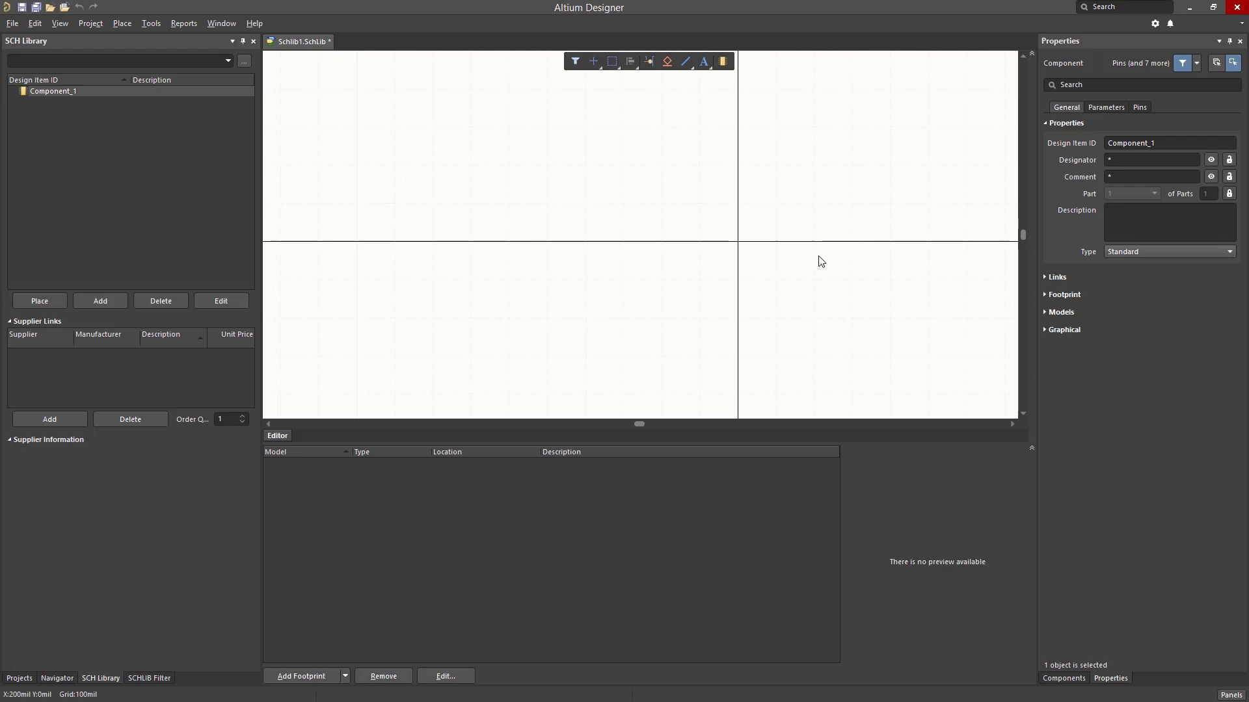
pyautogui.click(43, 91)
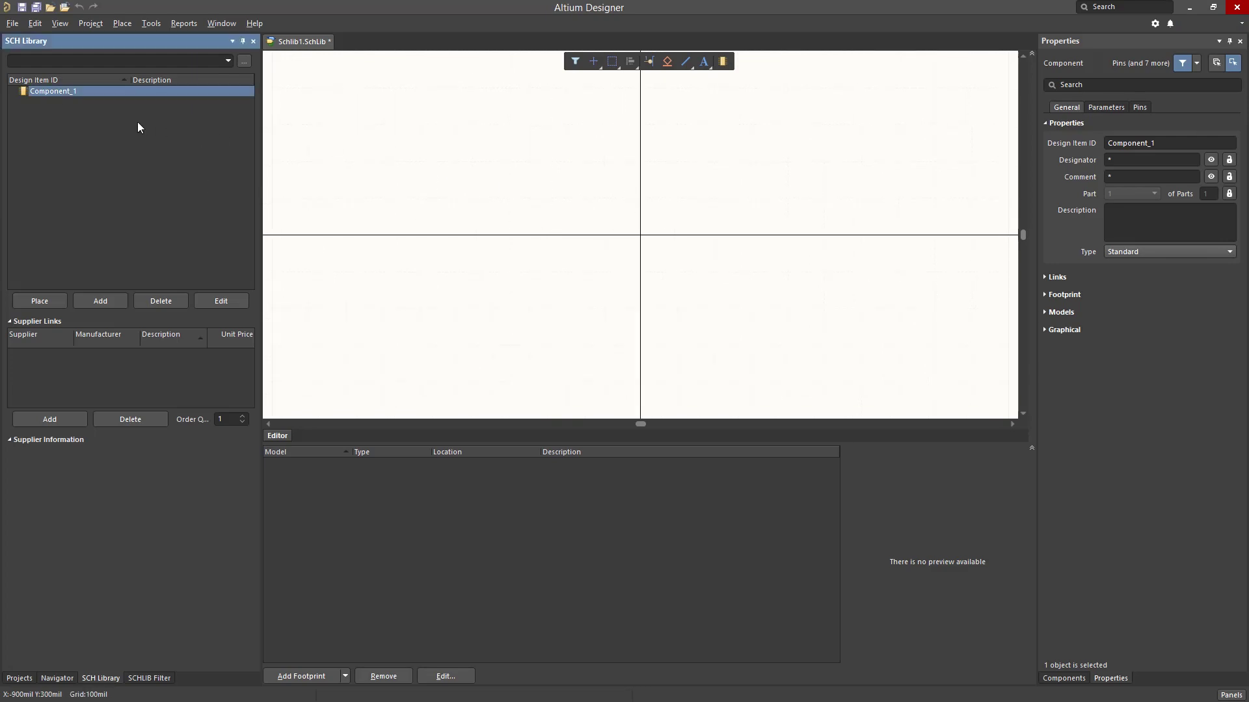
pyautogui.click(1170, 159)
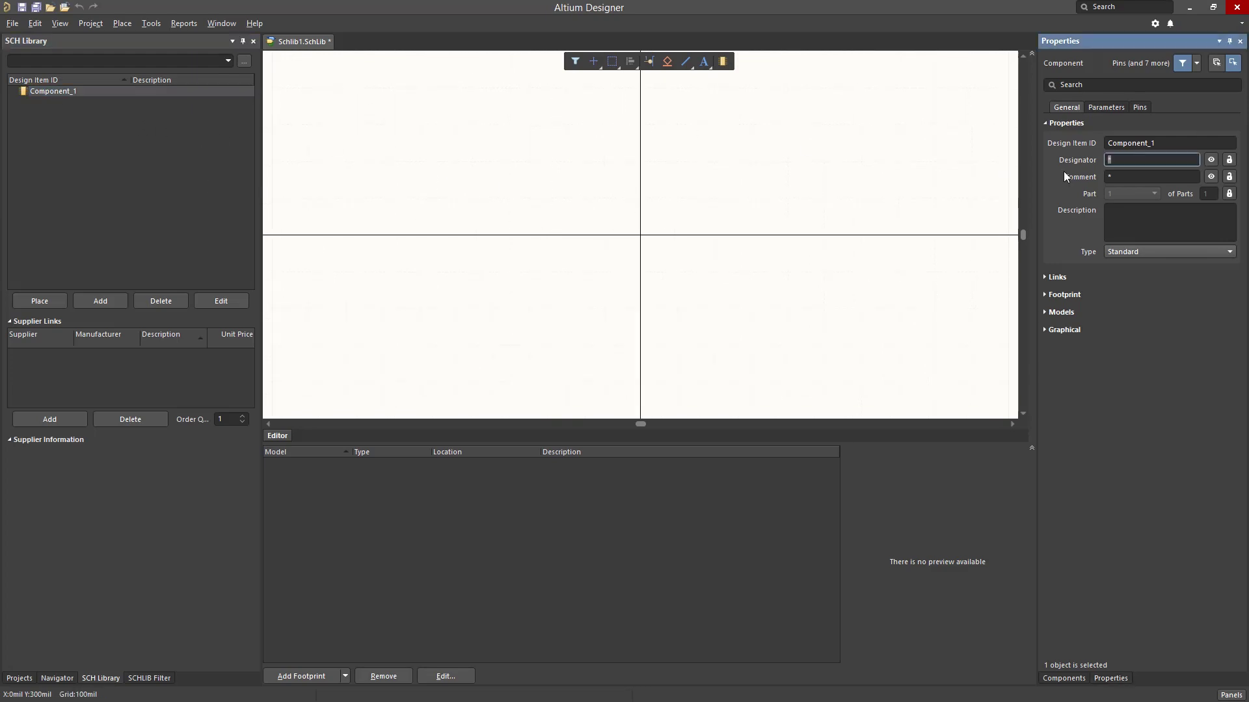
pyautogui.click(1164, 143)
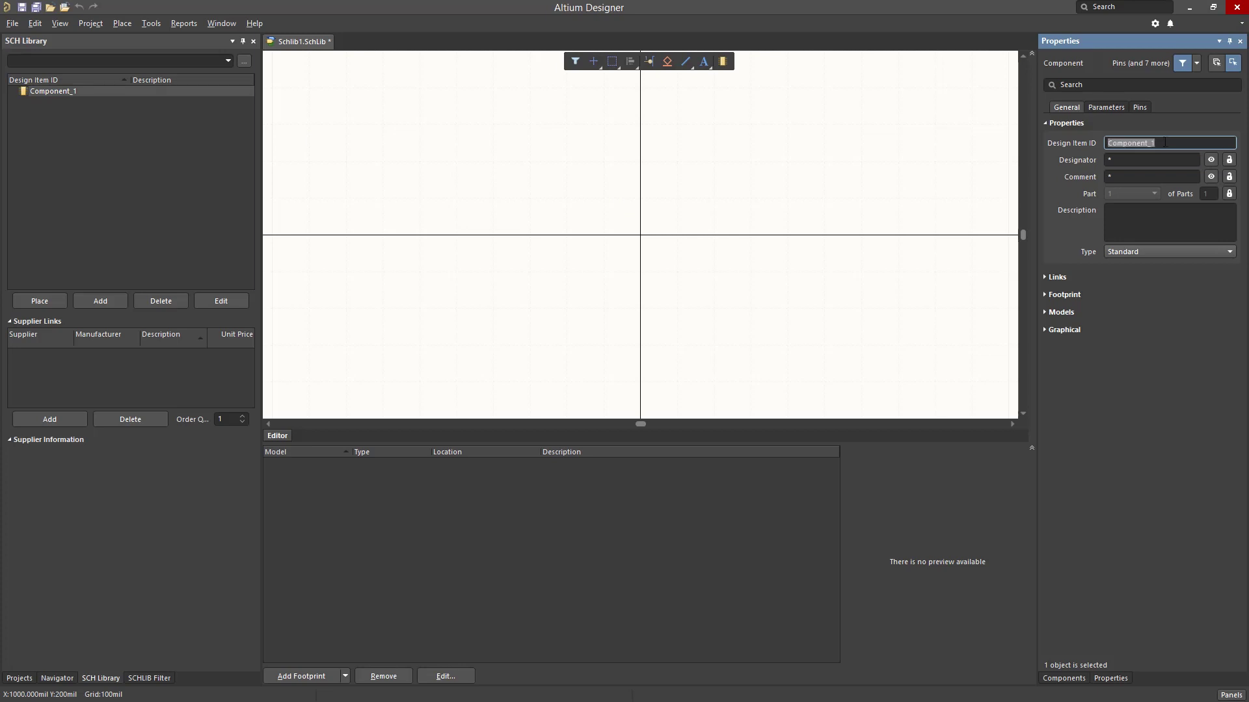
pyautogui.write('CAP_220uF')
# Set Designator C, Comment CAPACITOR and Description Generic Cap.
pyautogui.click(1149, 158)
pyautogui.write('C')
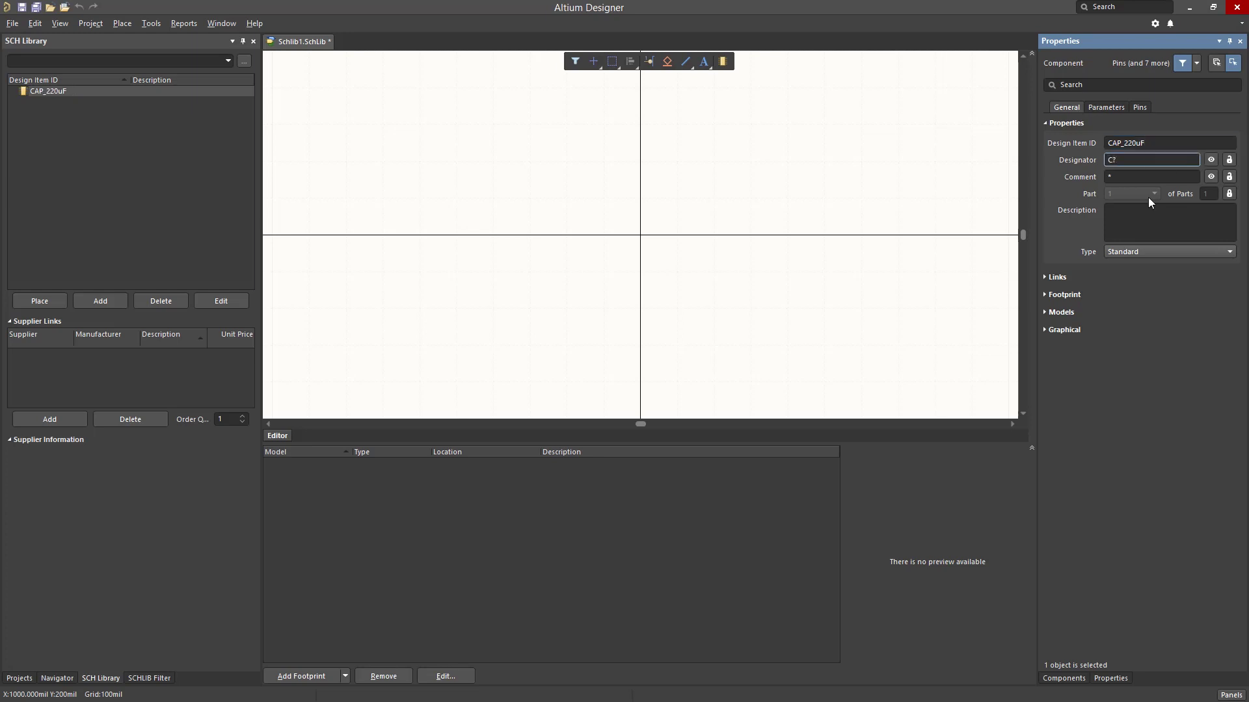
pyautogui.click(1114, 177)
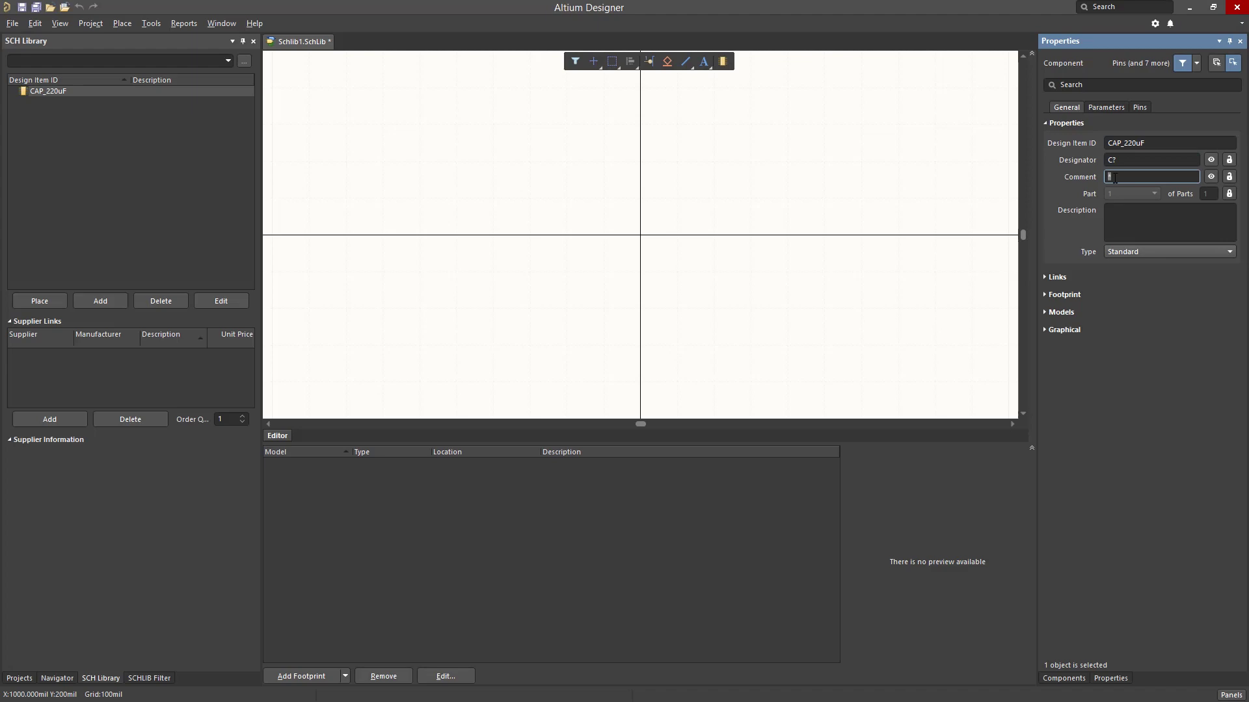
pyautogui.write('CAPACITOR')
pyautogui.click(1132, 228)
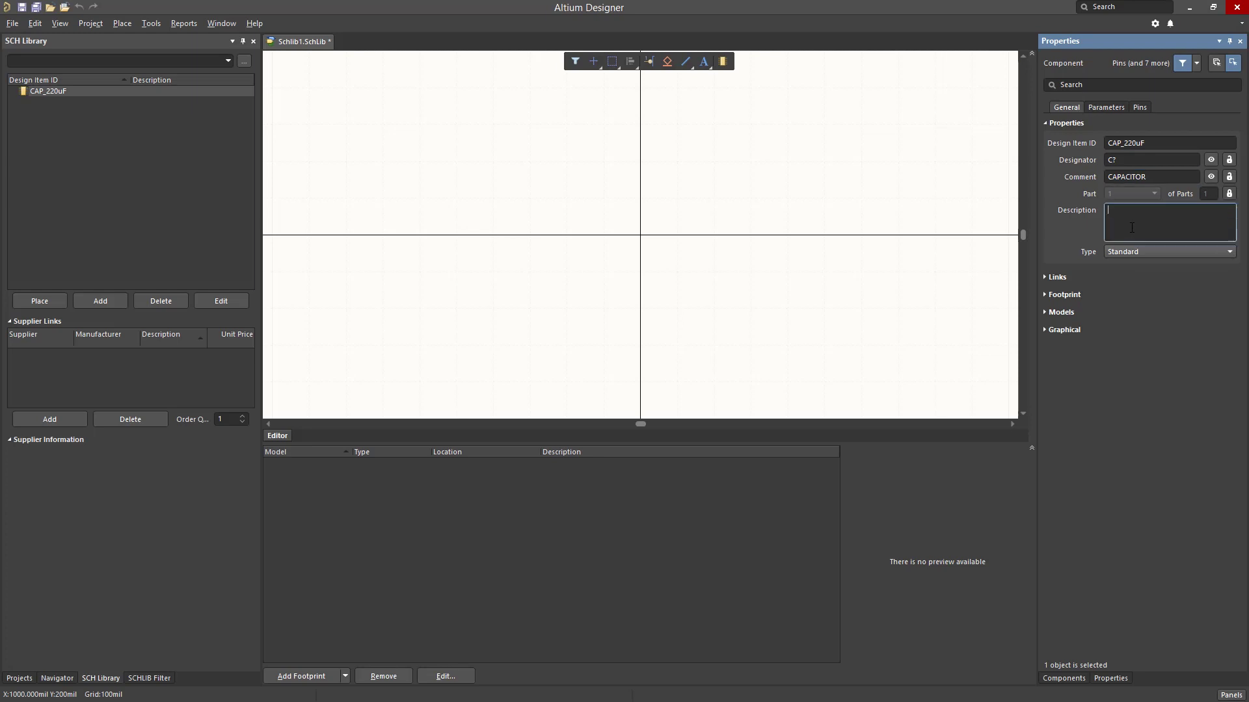
pyautogui.write('Generic Cap')
# Add a component parameter named InternalPart# with value TEST1234.
pyautogui.click(1095, 106)
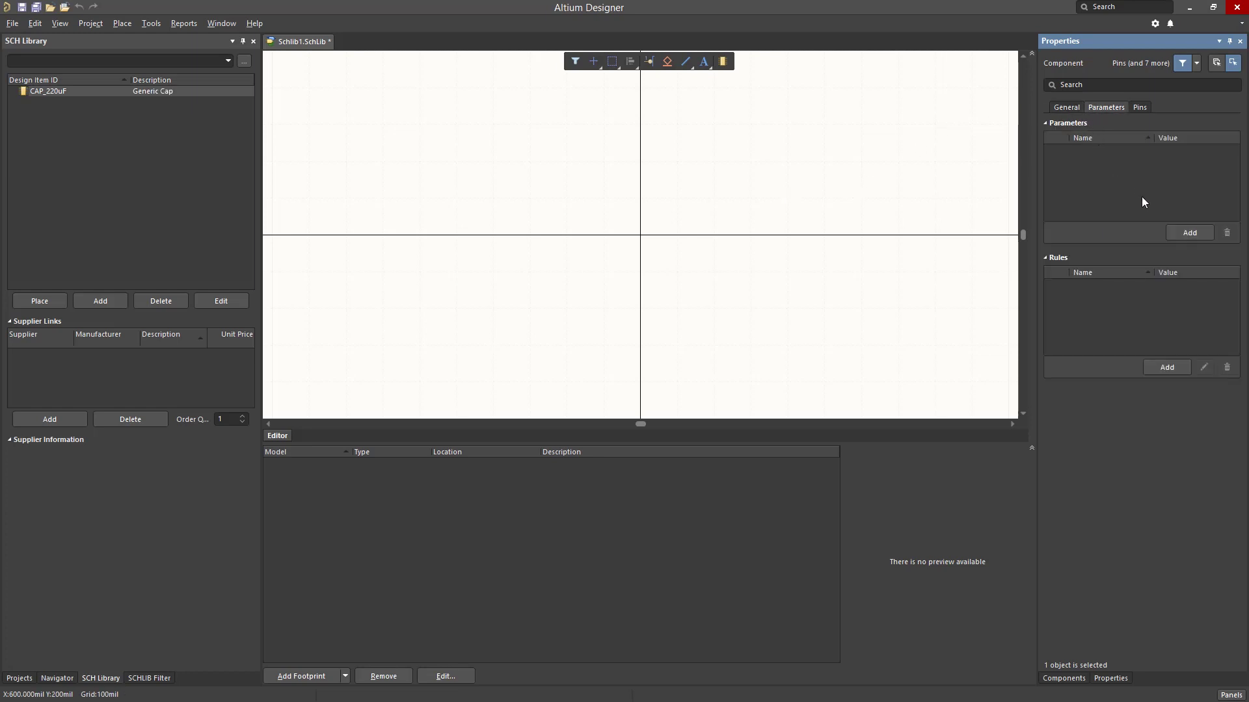
pyautogui.click(1179, 232)
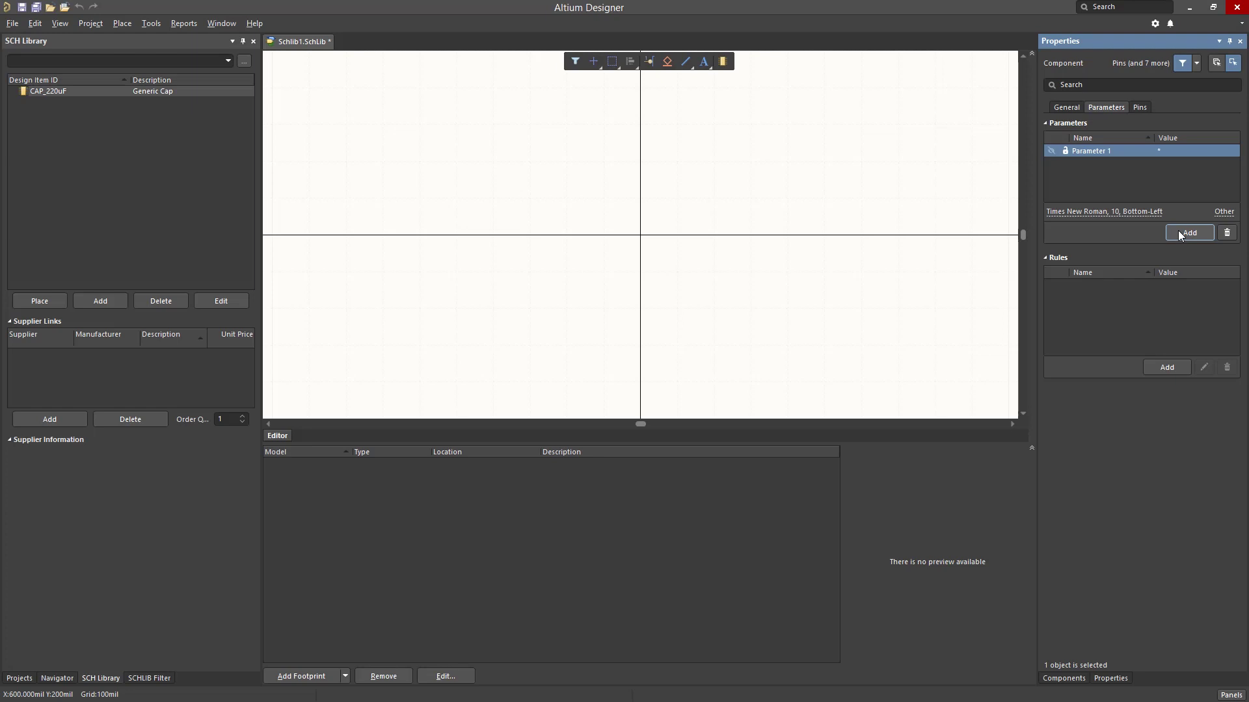
pyautogui.click(1100, 154)
pyautogui.press('Return')
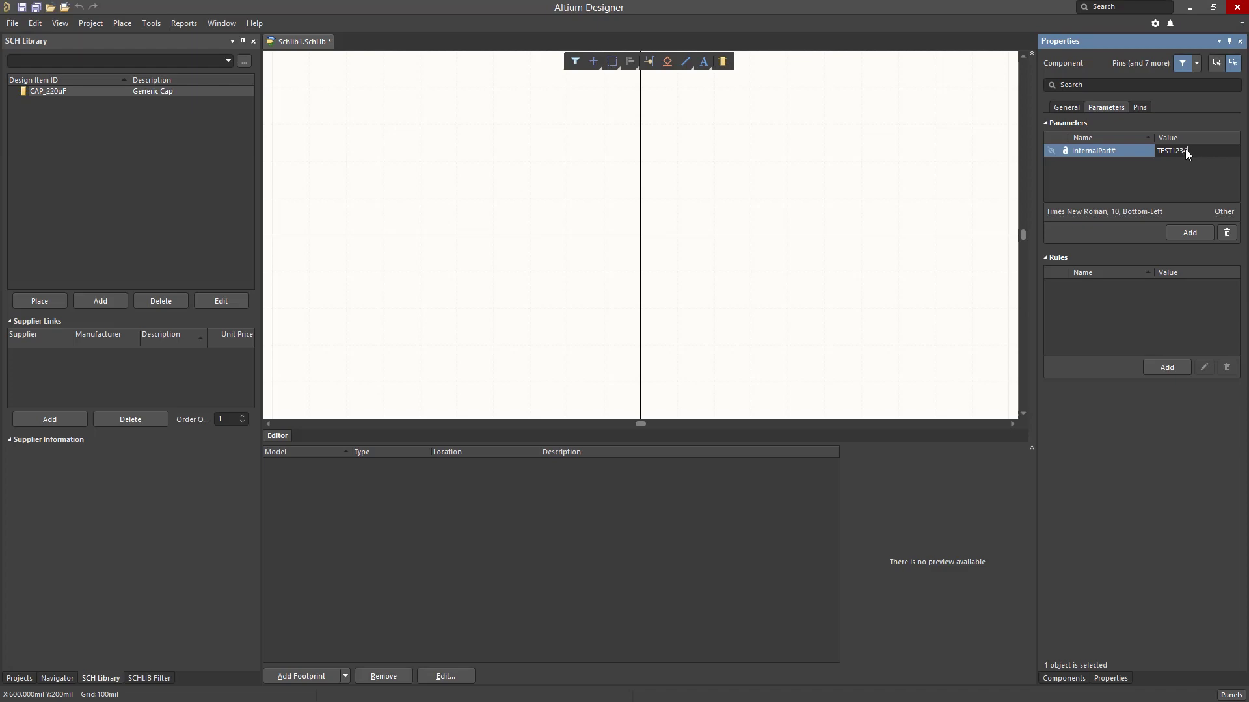
pyautogui.click(663, 240)
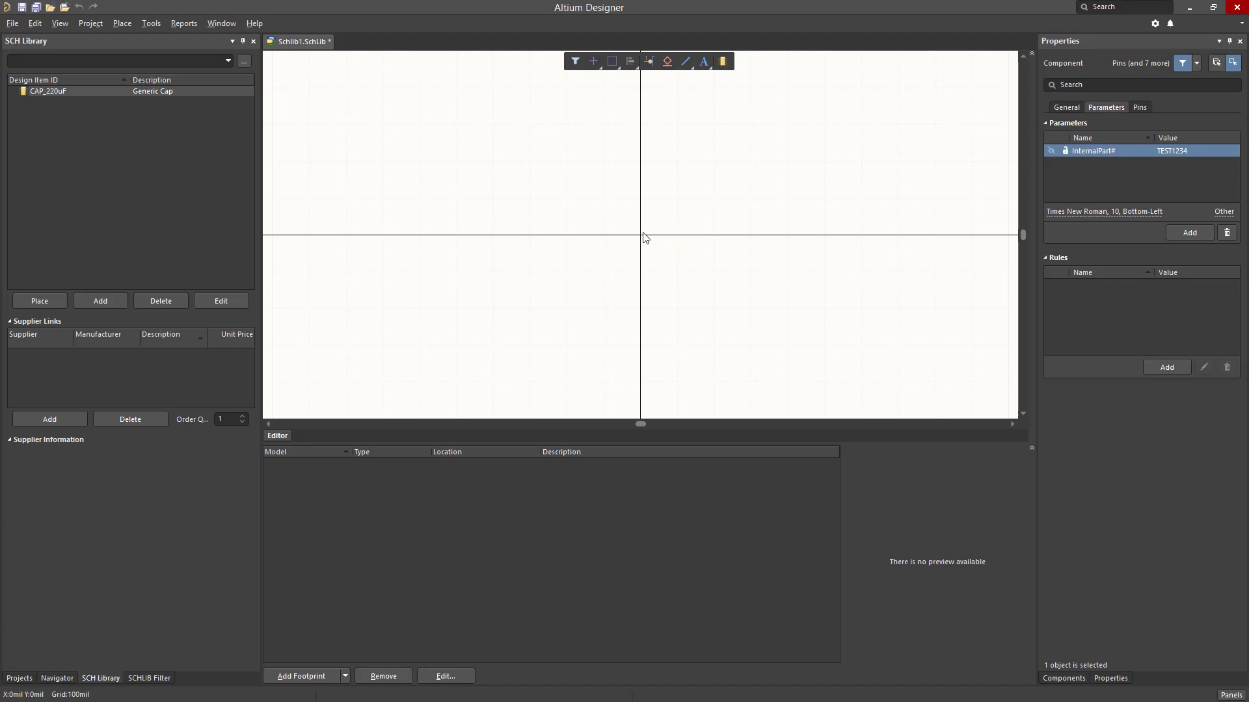
# Draw two parallel vertical lines near the centre as the capacitor's plates.
pyautogui.click(124, 24)
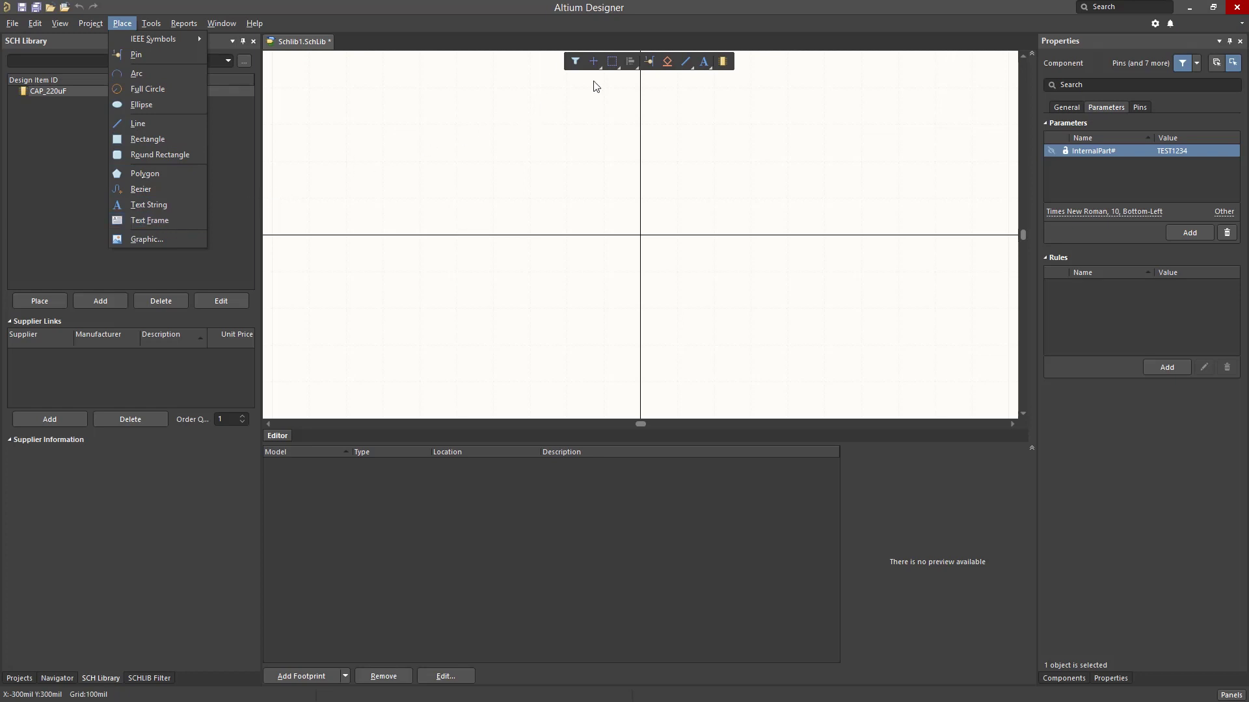
pyautogui.click(688, 62)
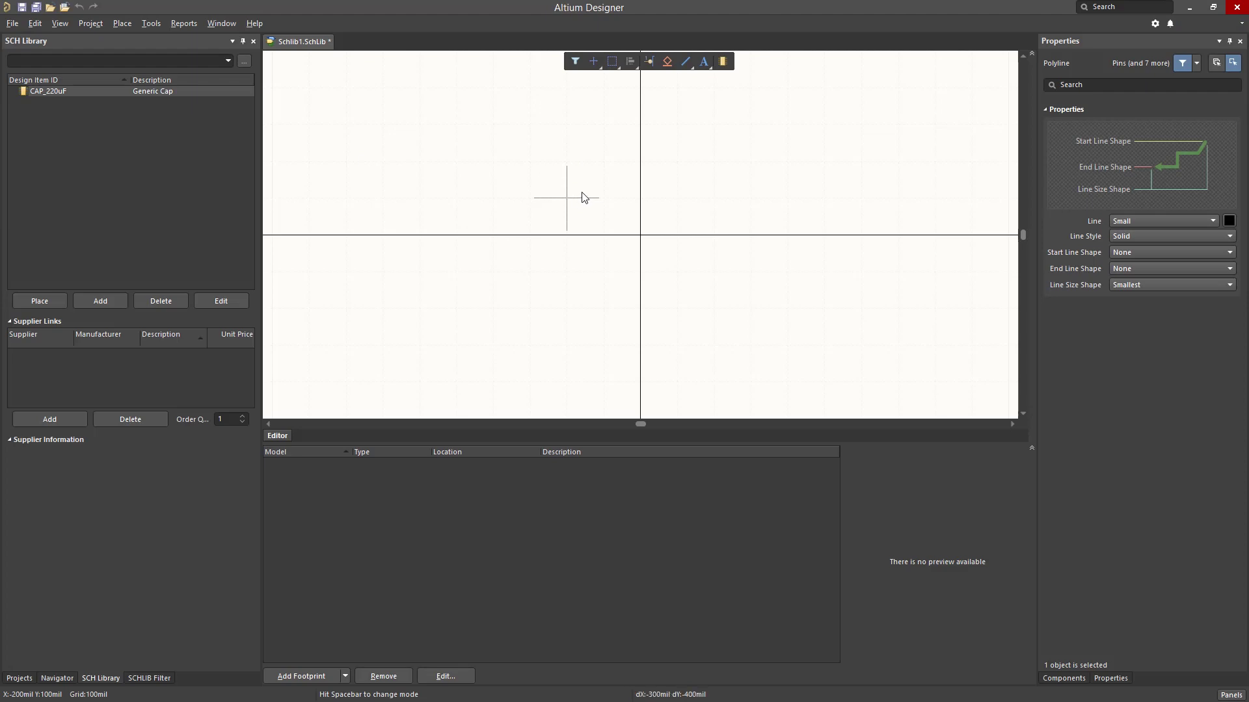
pyautogui.click(603, 197)
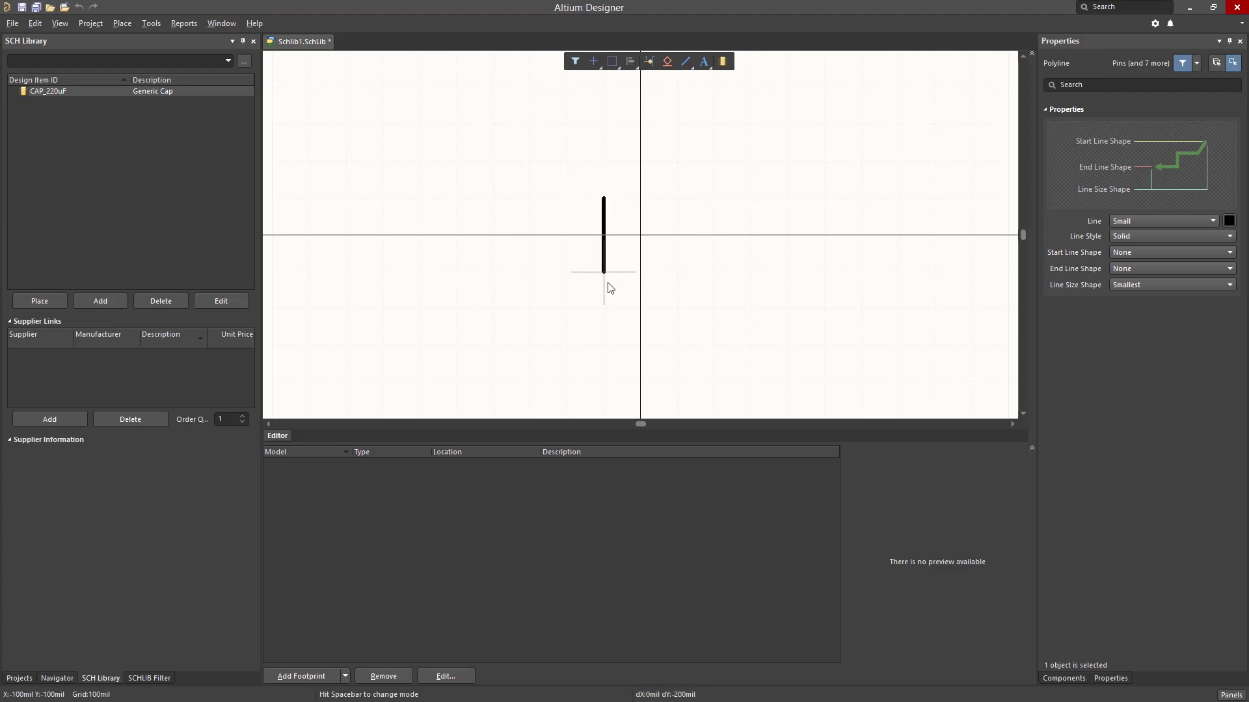
pyautogui.click(608, 284)
pyautogui.rightClick(670, 214)
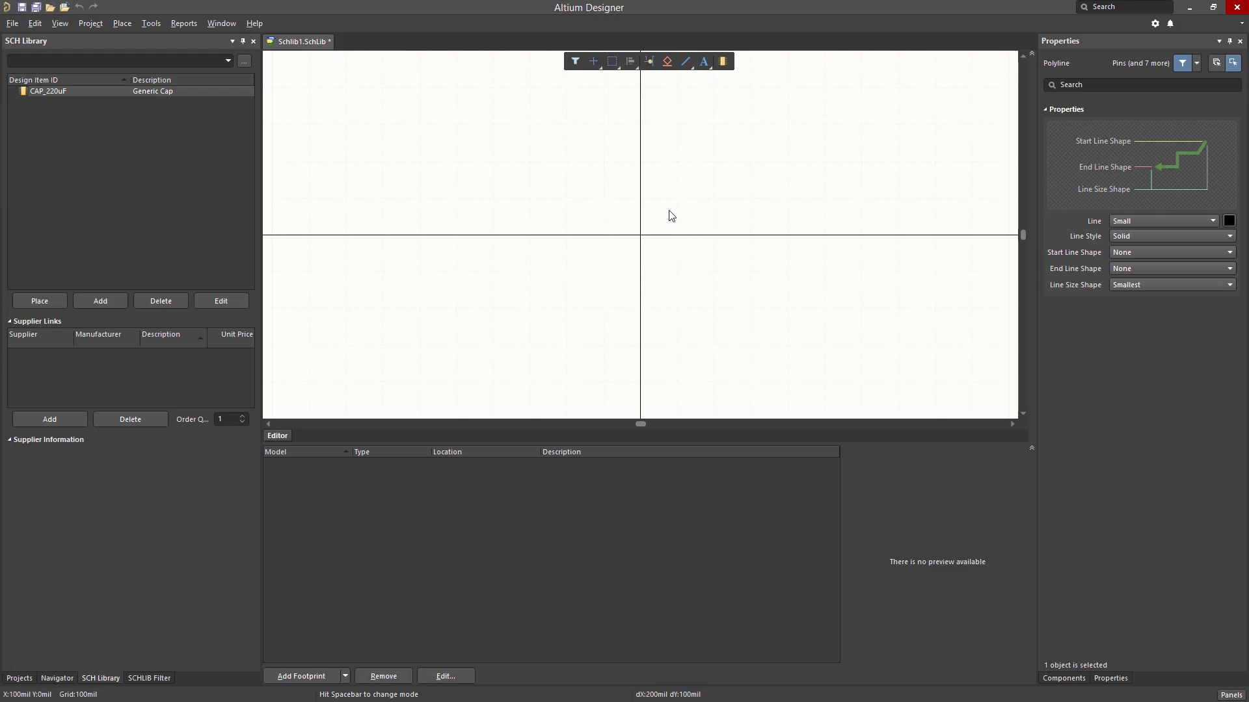
pyautogui.click(678, 212)
pyautogui.click(682, 286)
pyautogui.rightClick(715, 235)
pyautogui.rightClick(727, 231)
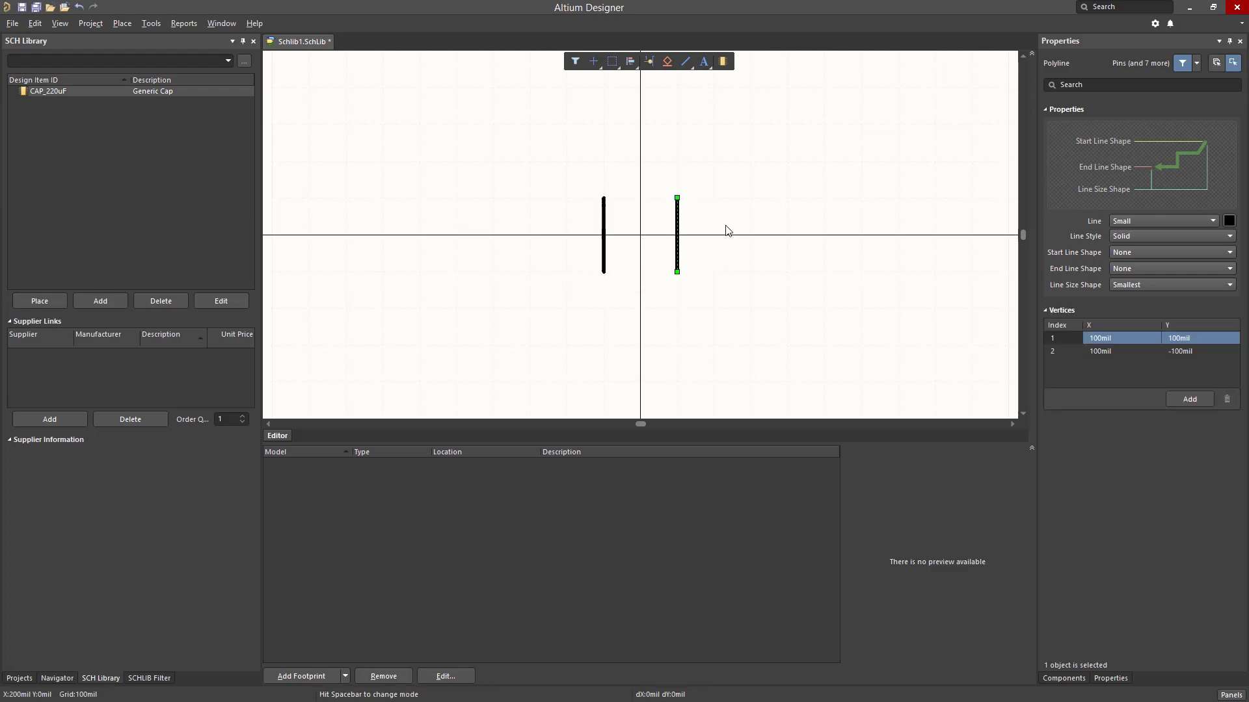
pyautogui.click(738, 189)
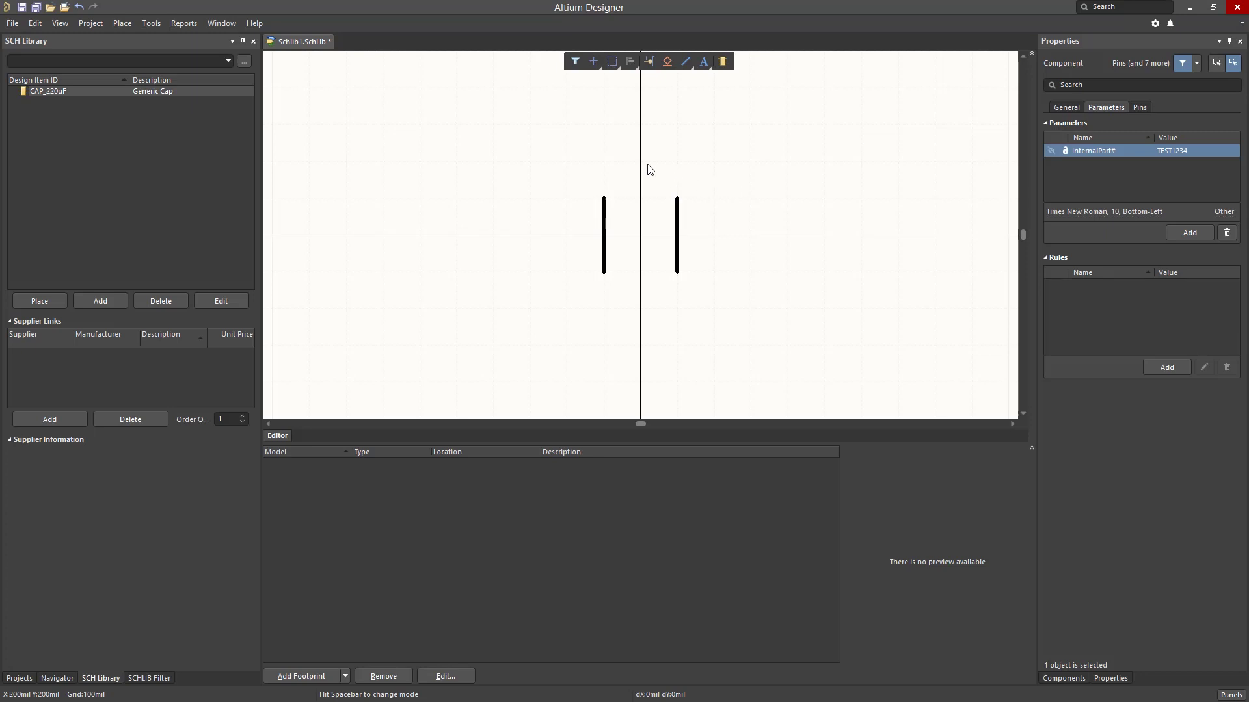
# Start a pin and set designator 1, name 1, Passive type, 300mil length.
pyautogui.click(123, 24)
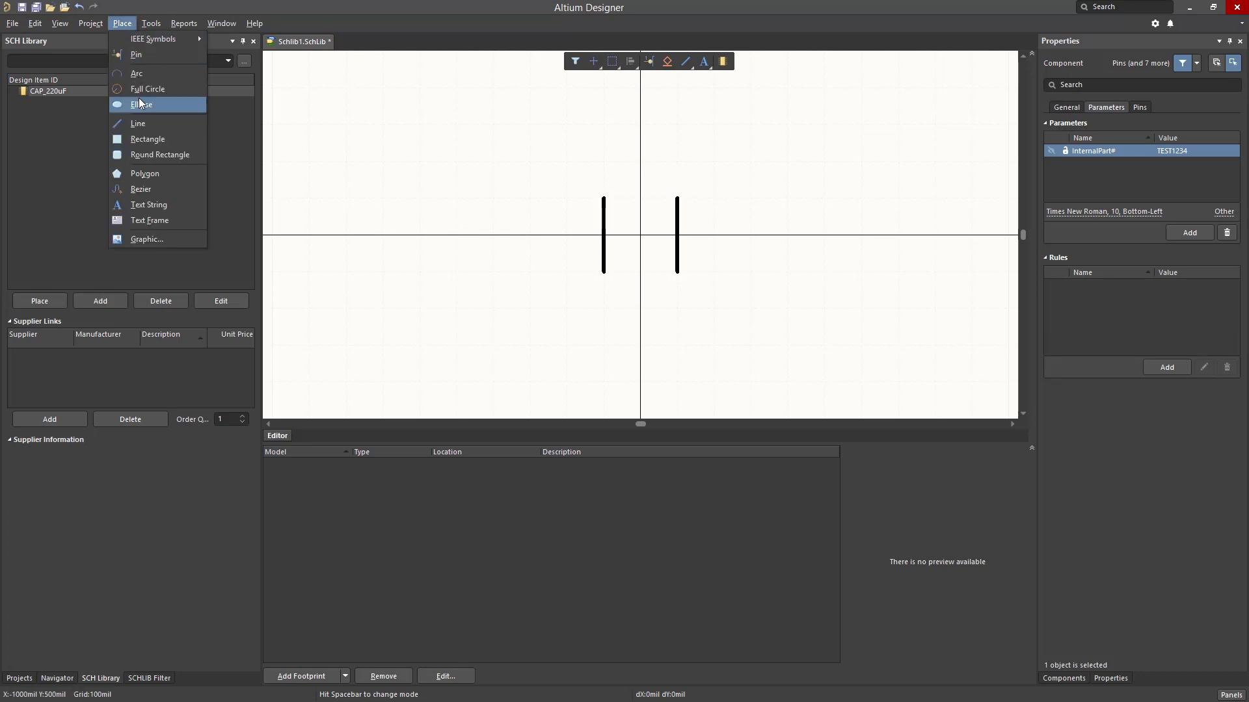
pyautogui.click(137, 55)
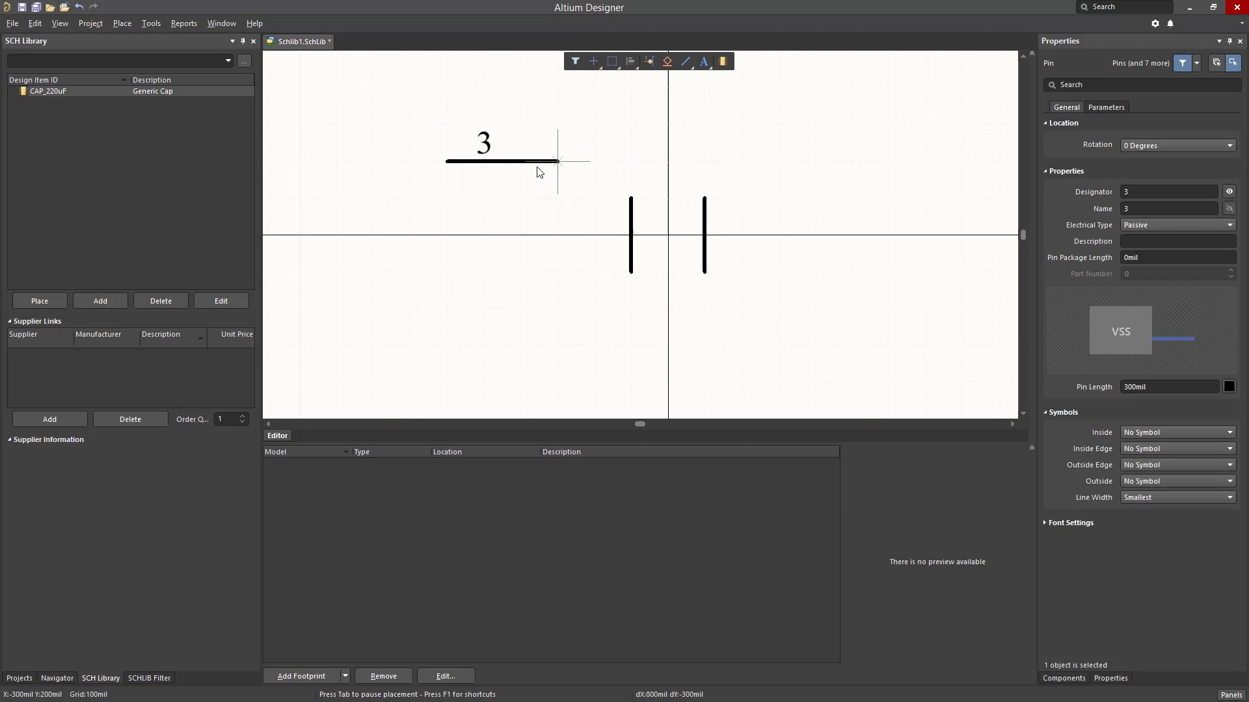
pyautogui.press('Tab')
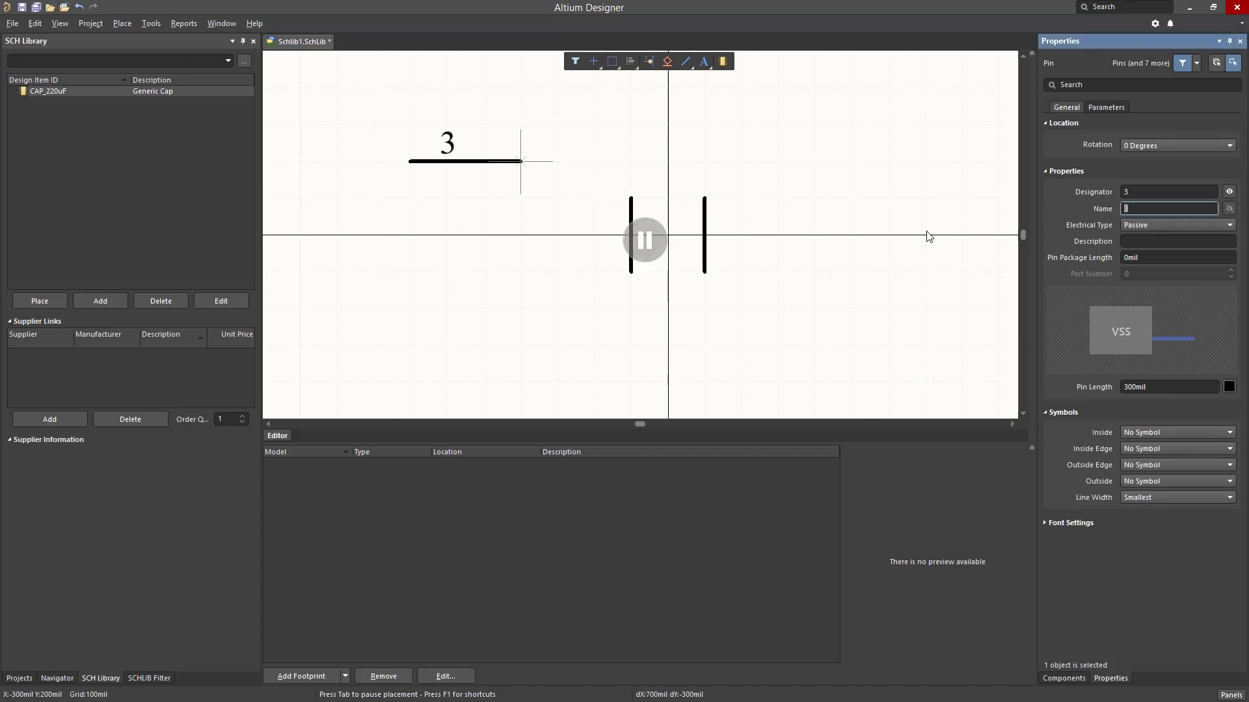
pyautogui.click(1129, 193)
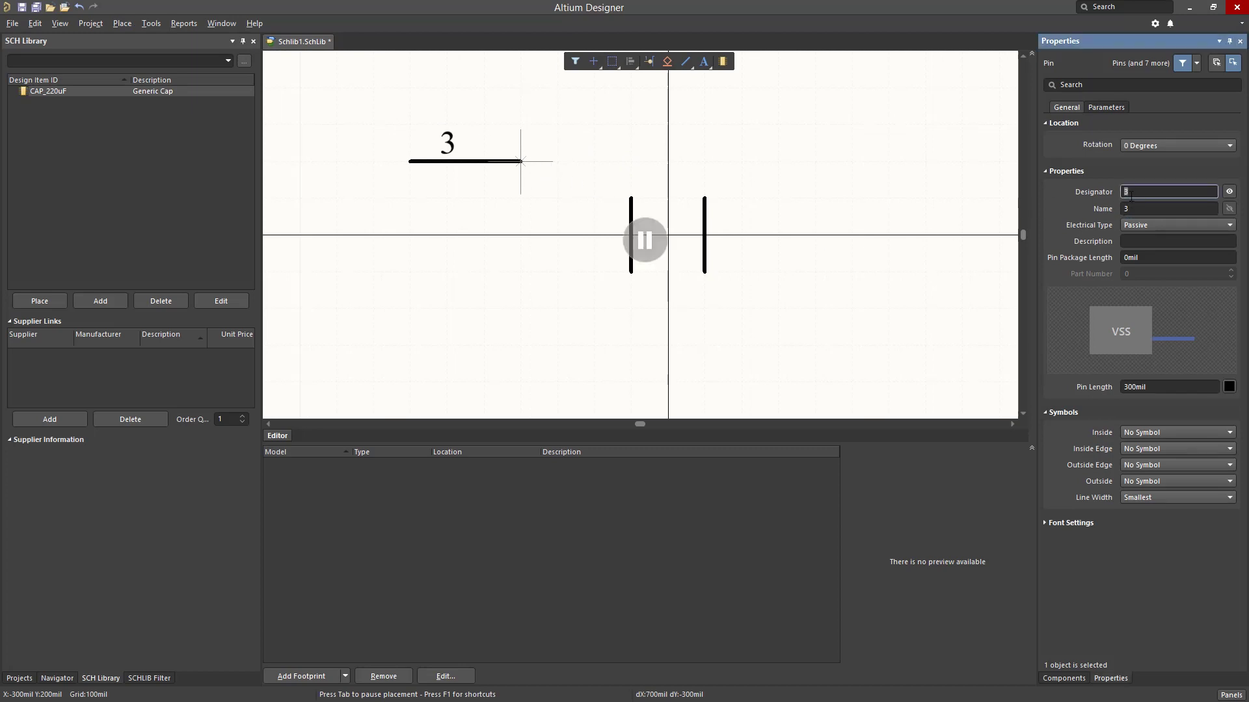
pyautogui.write('1')
pyautogui.click(1146, 208)
pyautogui.write('1')
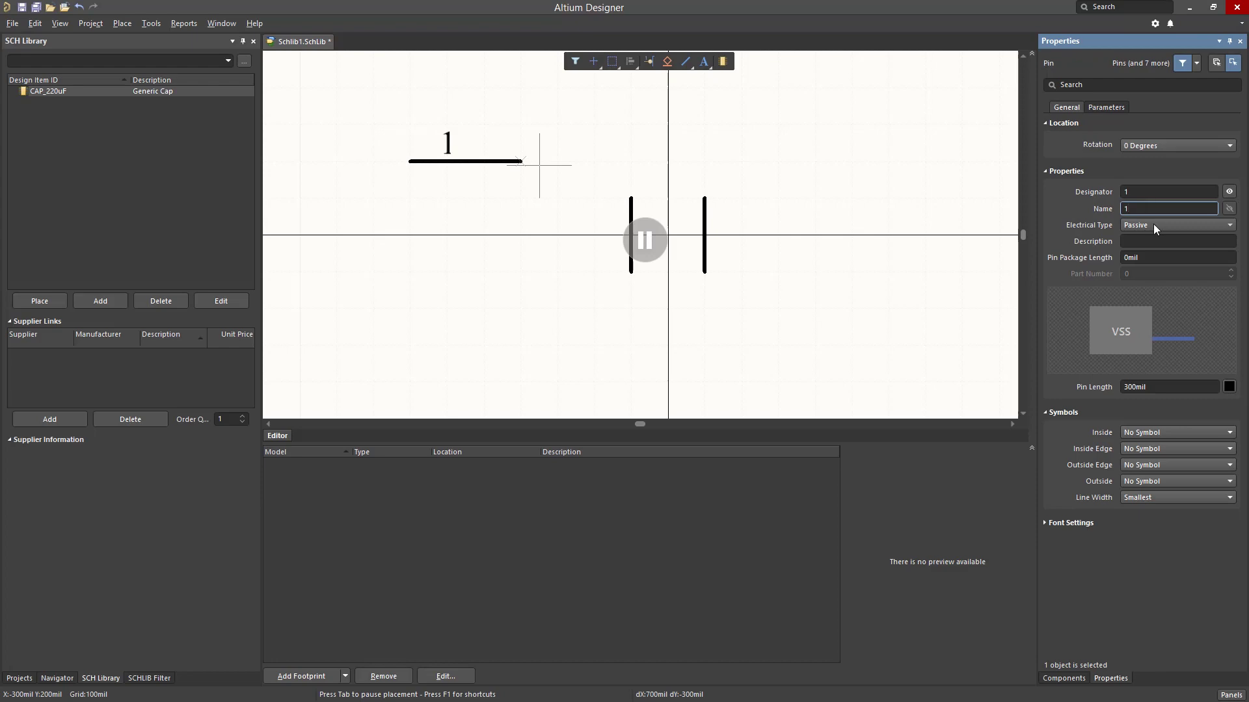
pyautogui.click(1154, 224)
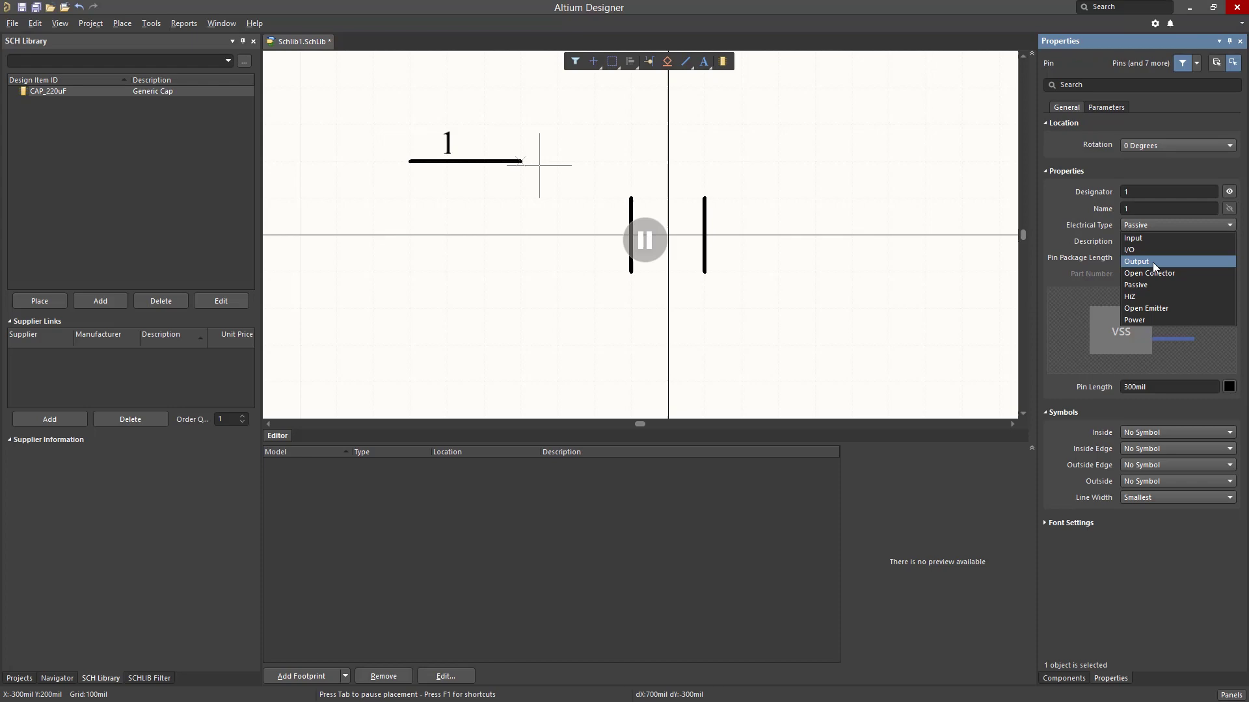
pyautogui.click(1154, 222)
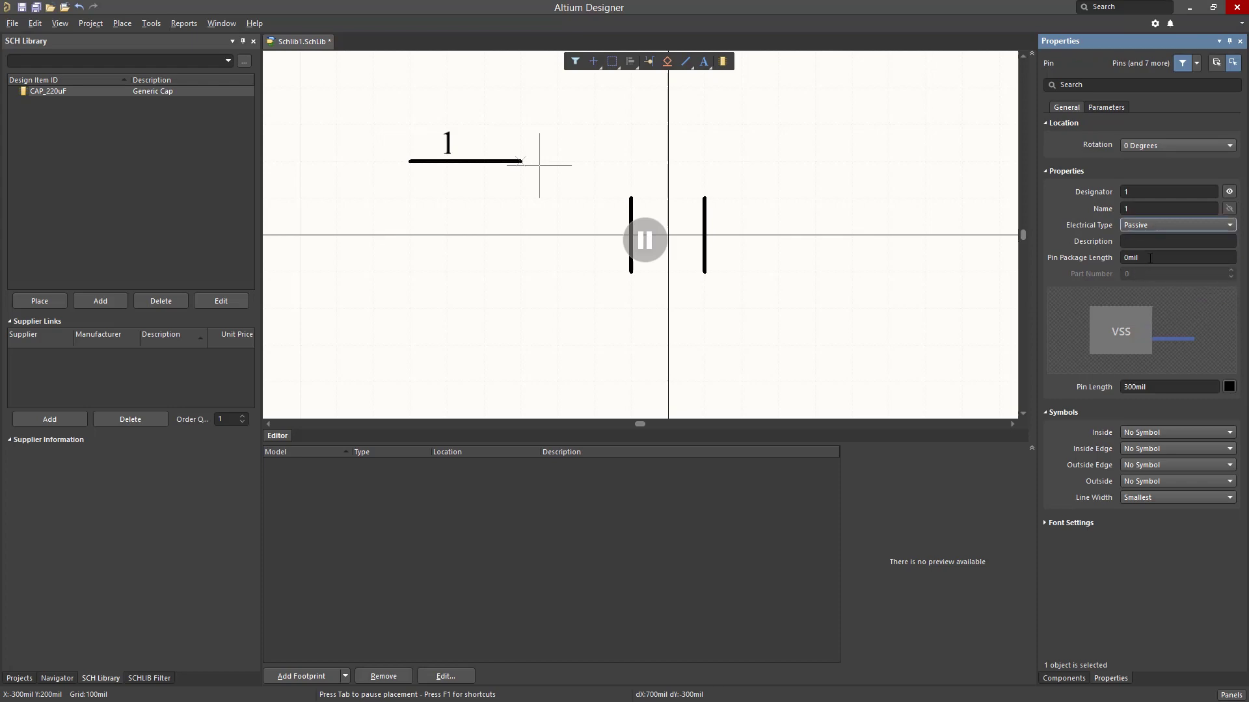
pyautogui.click(1150, 258)
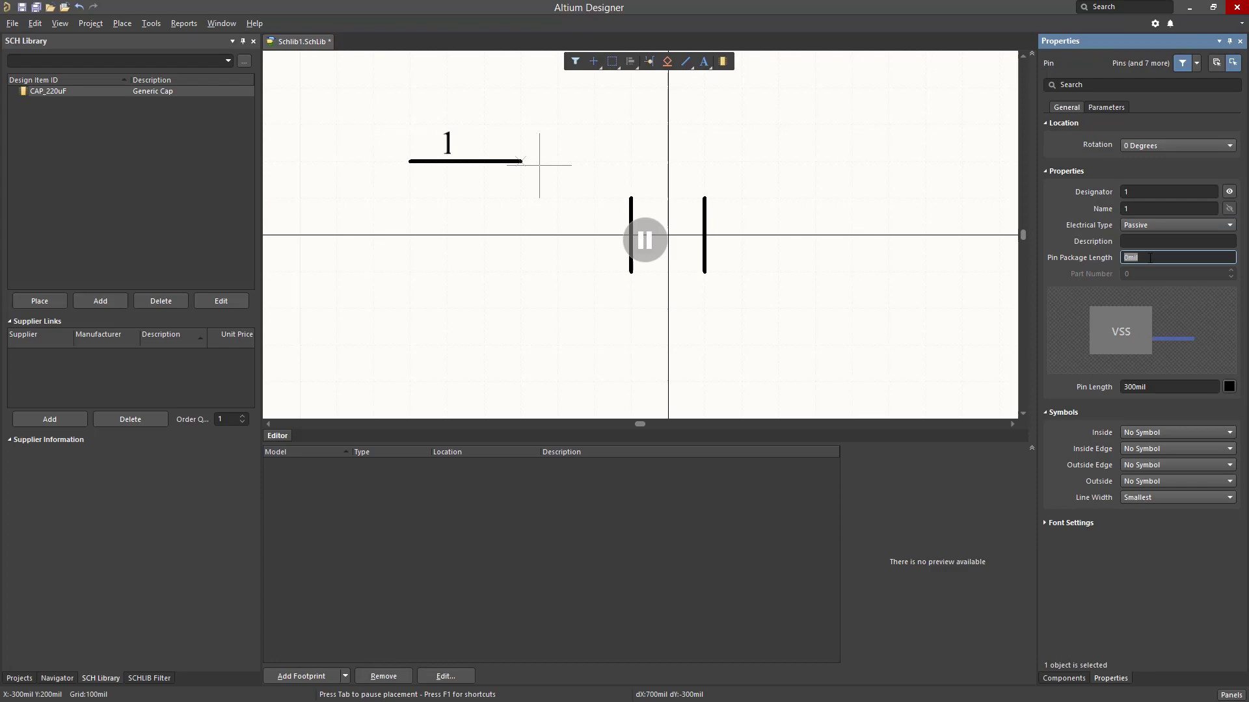
pyautogui.click(1148, 392)
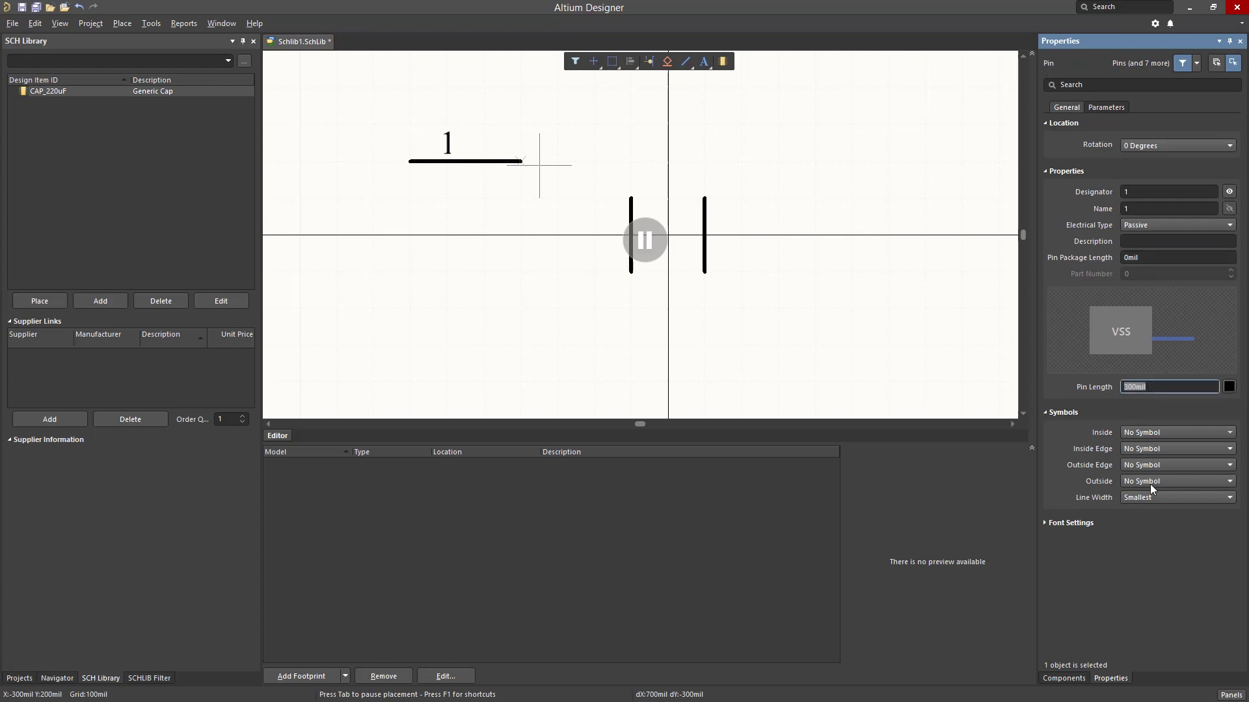
# Place pin 1 on the left plate and rotated pin 2 on the right plate.
pyautogui.click(645, 240)
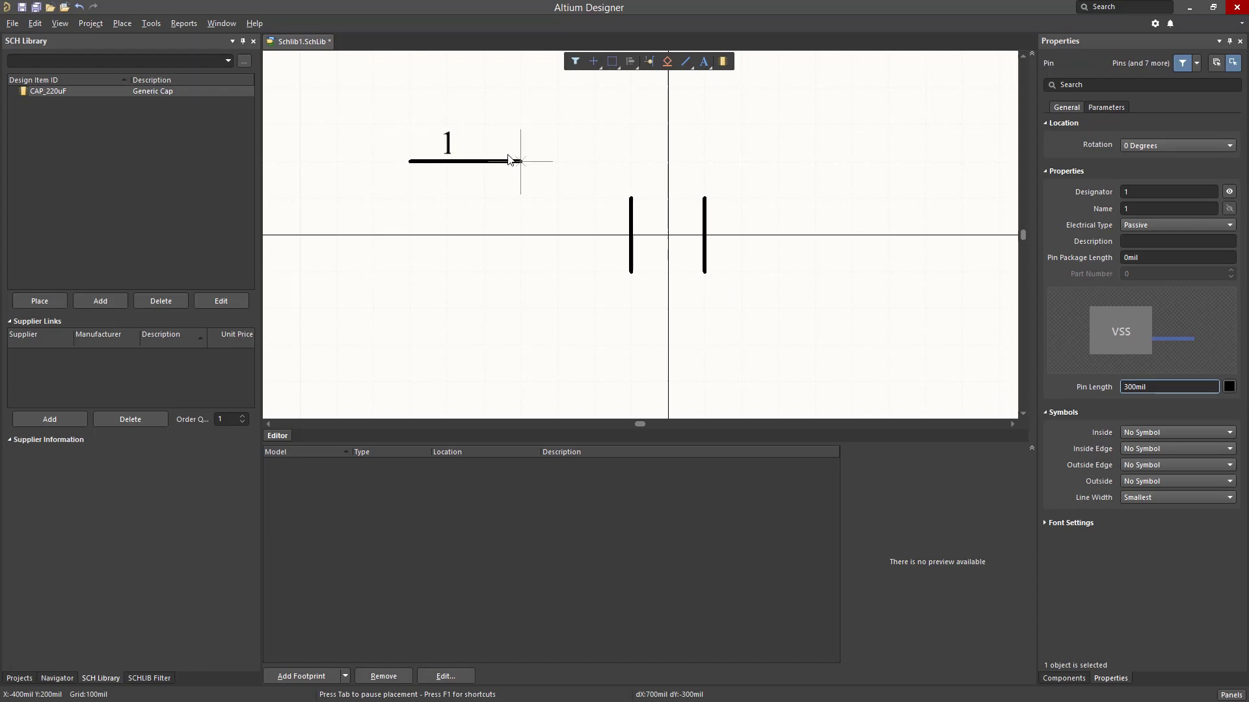
pyautogui.press('space')
pyautogui.press('space')
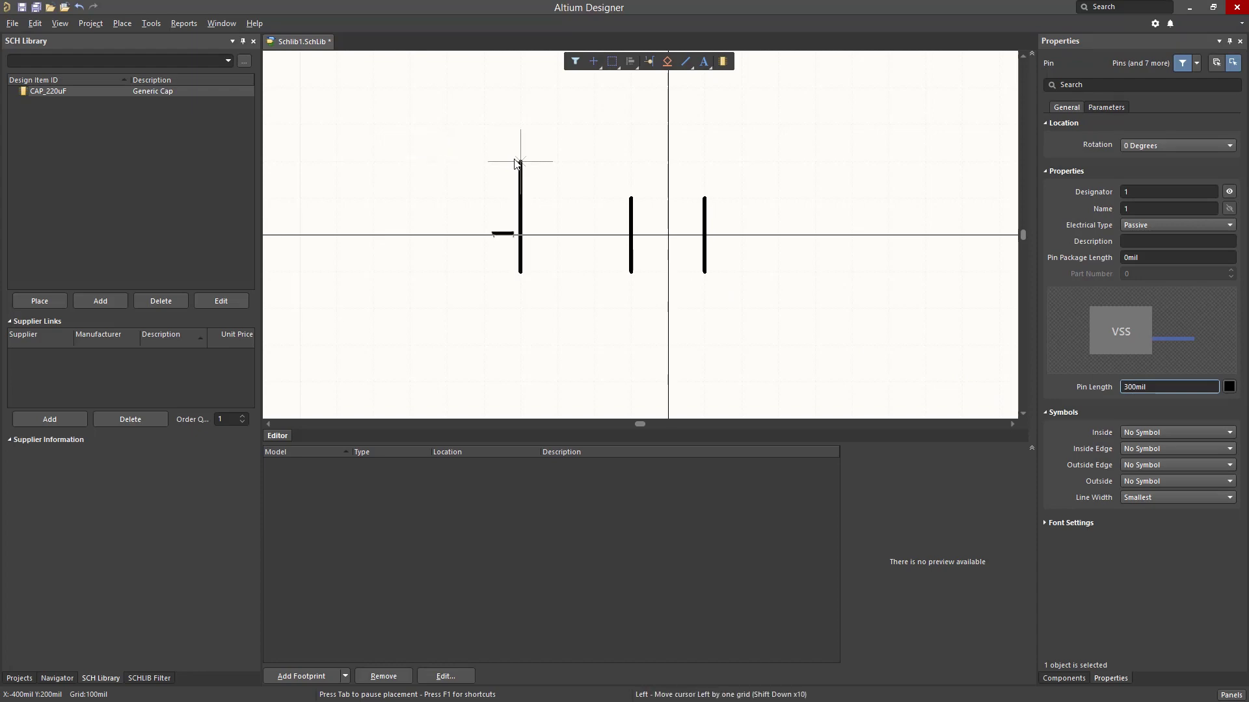
pyautogui.press('Down')
pyautogui.press('Down')
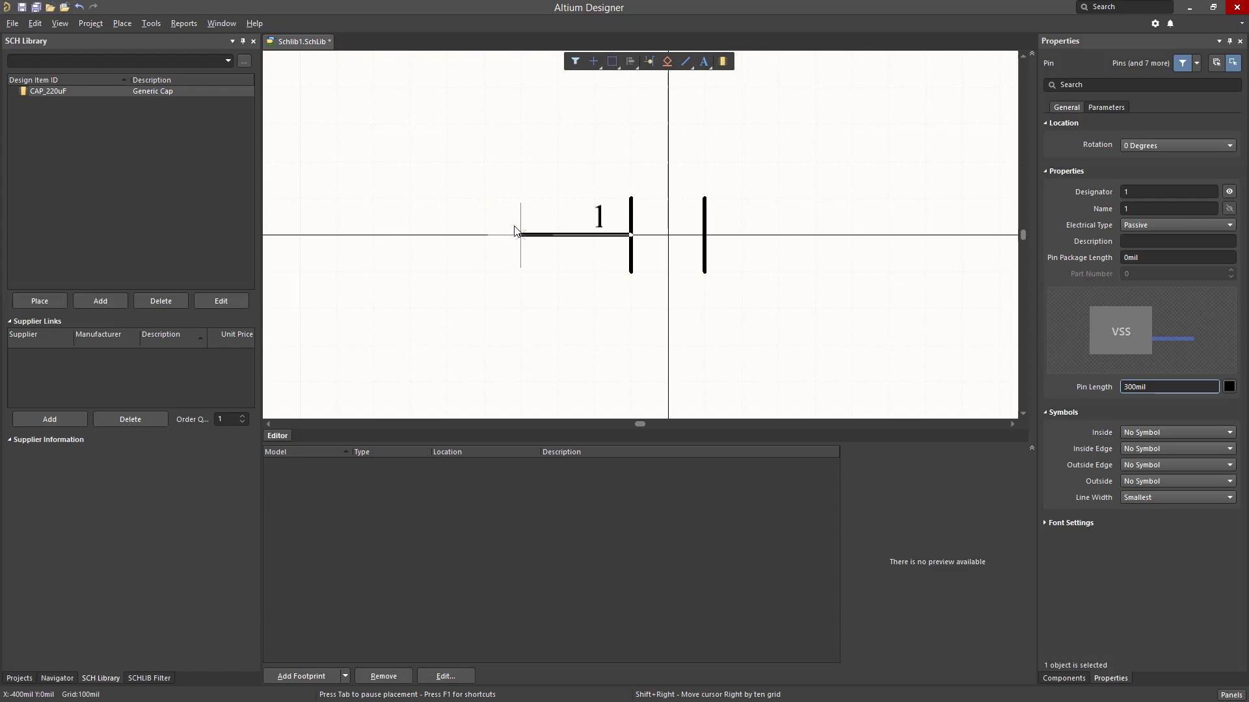
pyautogui.click(517, 232)
pyautogui.press('space')
pyautogui.press('space')
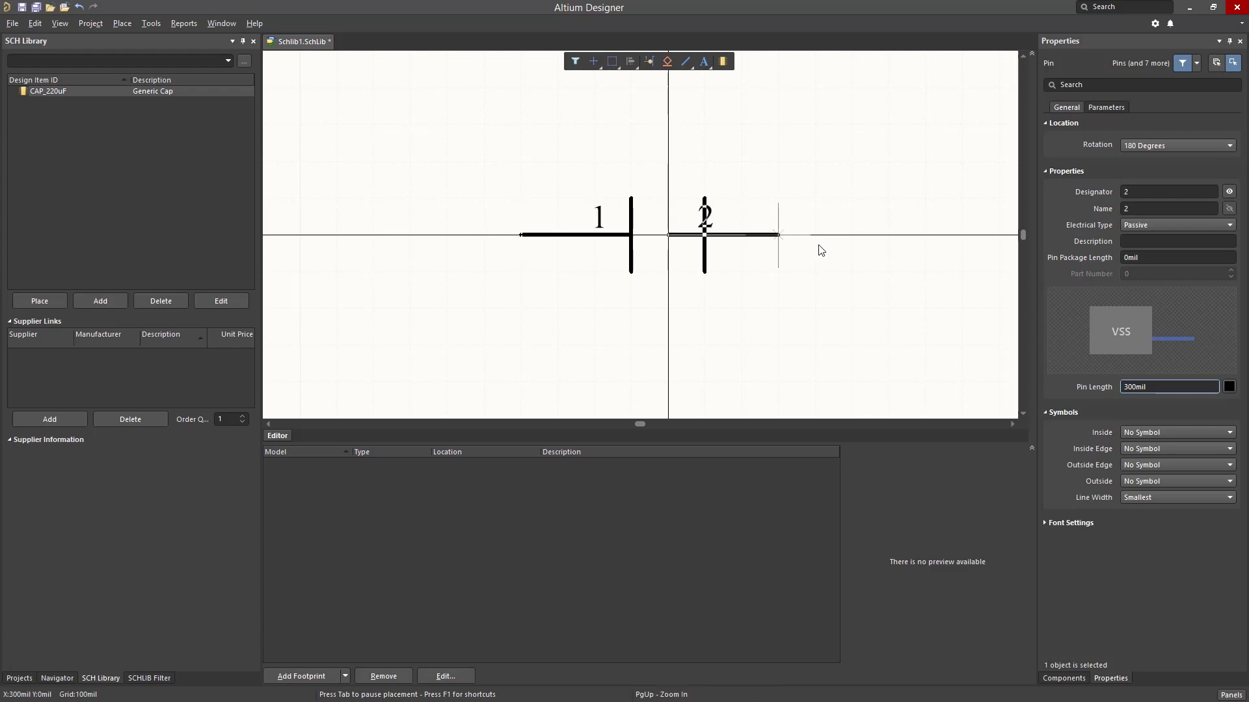
pyautogui.click(824, 250)
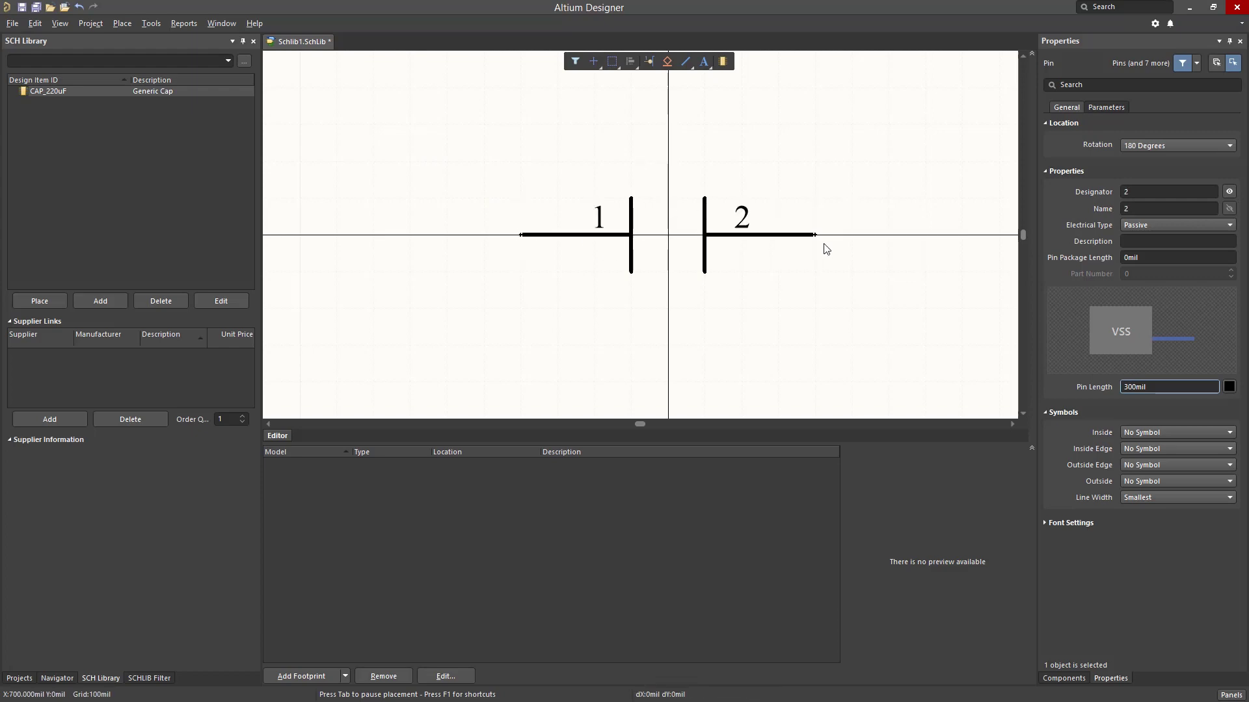
pyautogui.press('Escape')
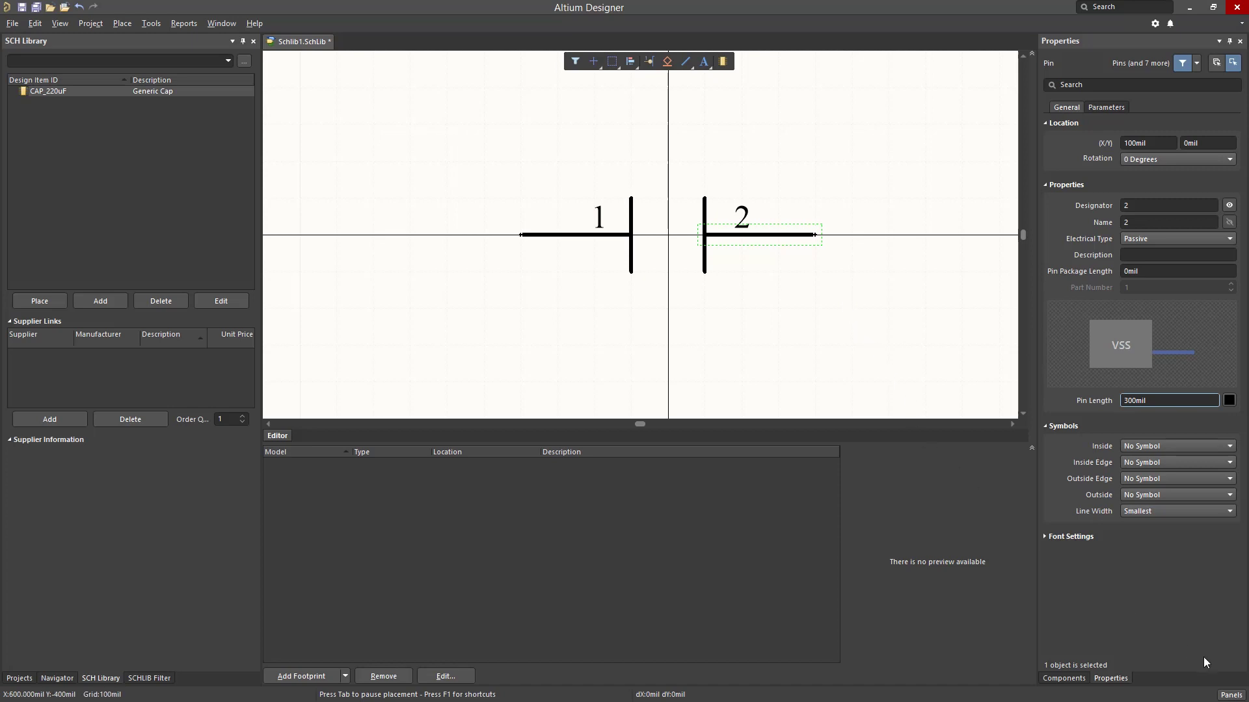
pyautogui.click(1231, 694)
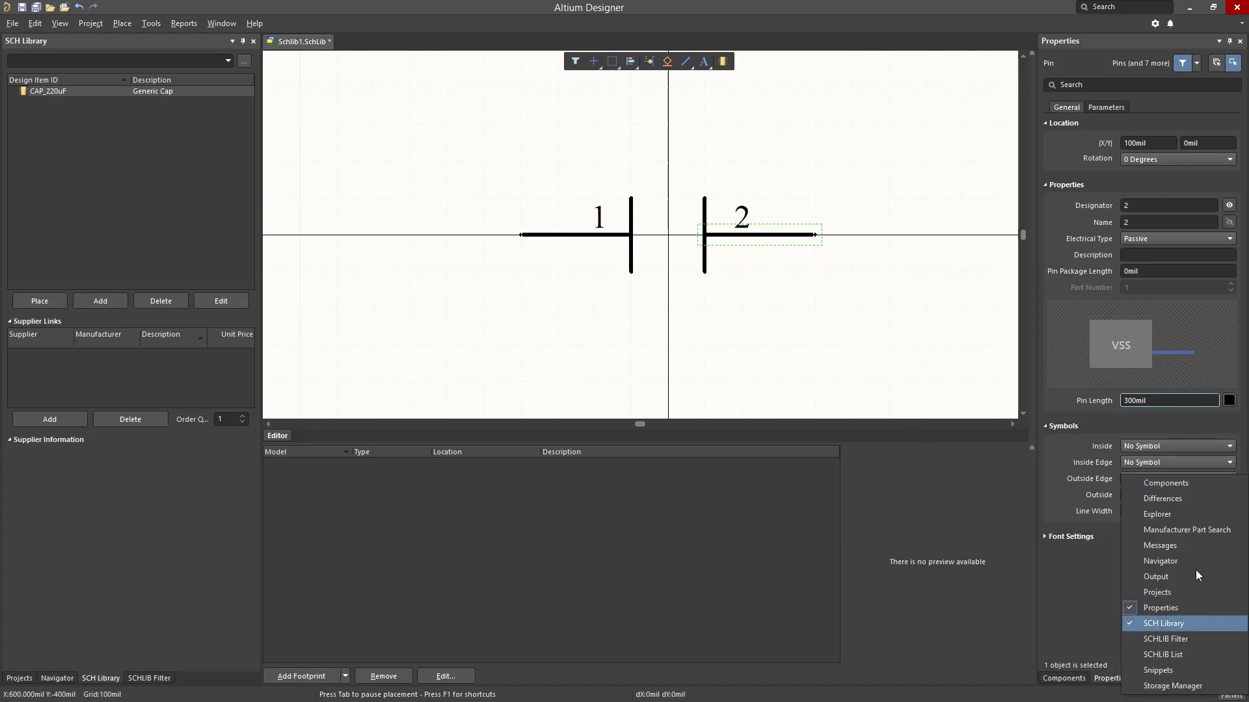
# Search Manufacturer Part Search for 'CAP 220UF 0805 VISHAY'.
pyautogui.click(1187, 536)
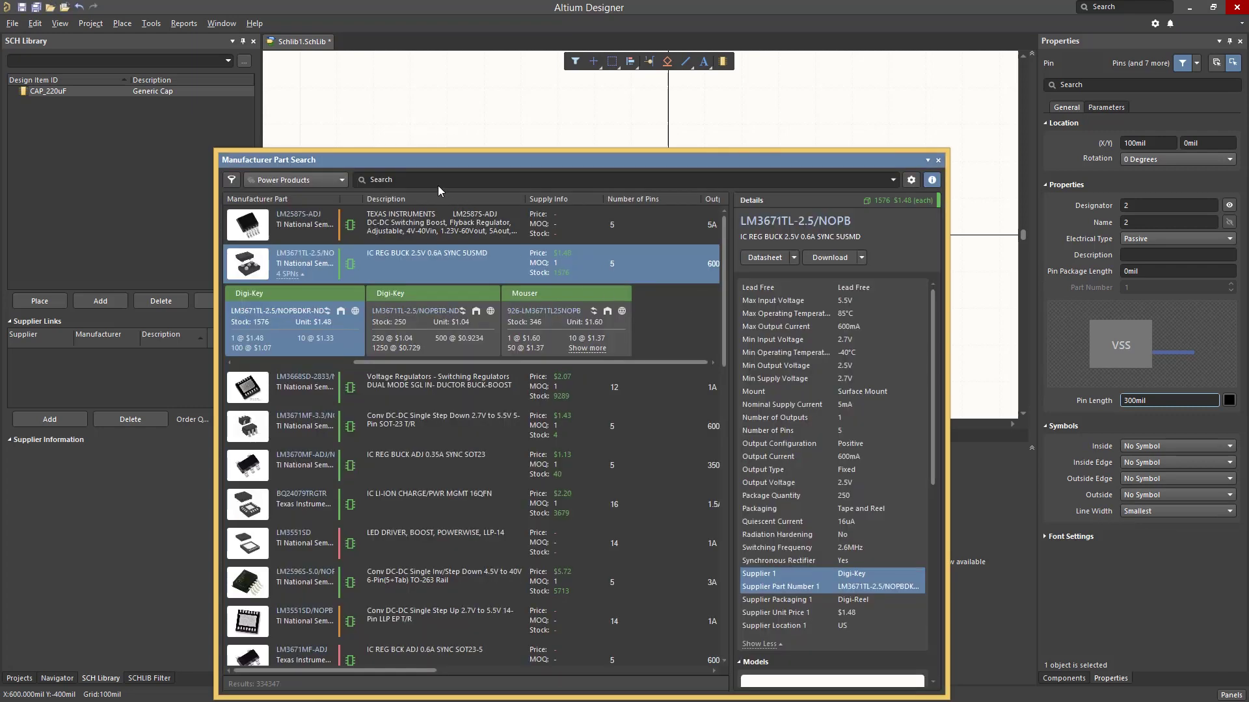
pyautogui.click(437, 183)
pyautogui.write('CAP 220UF')
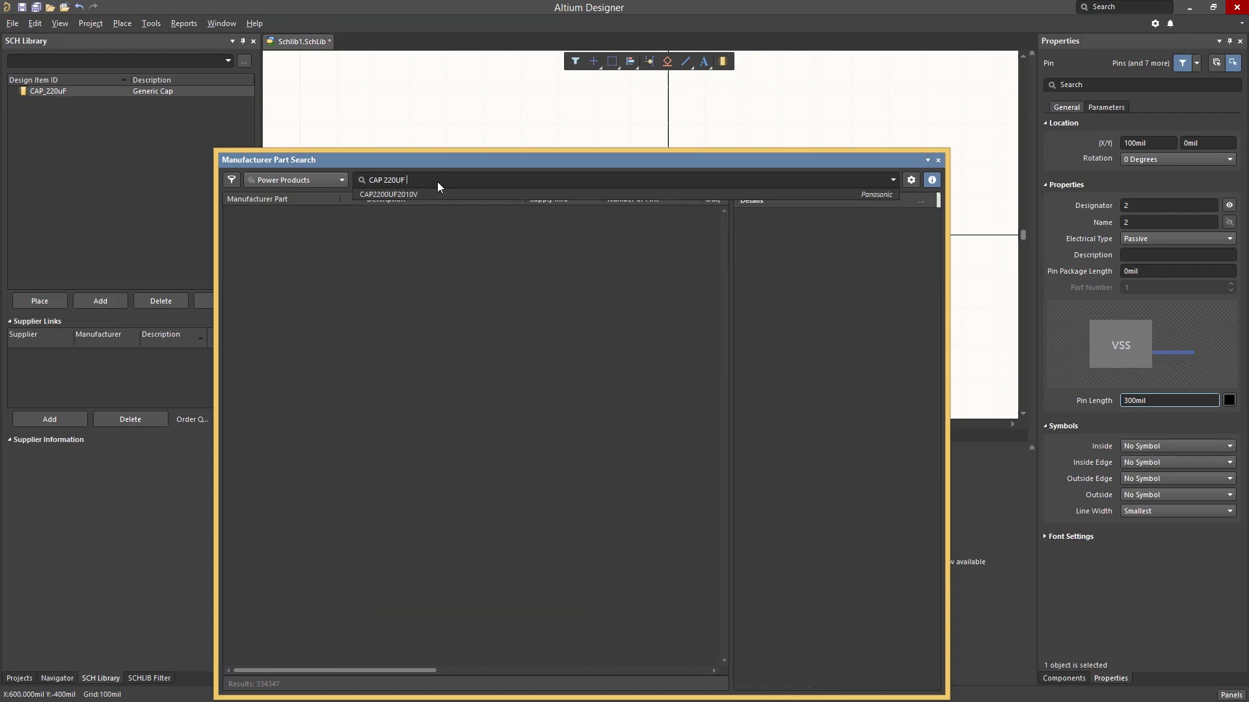
pyautogui.write(' 0805 VI')
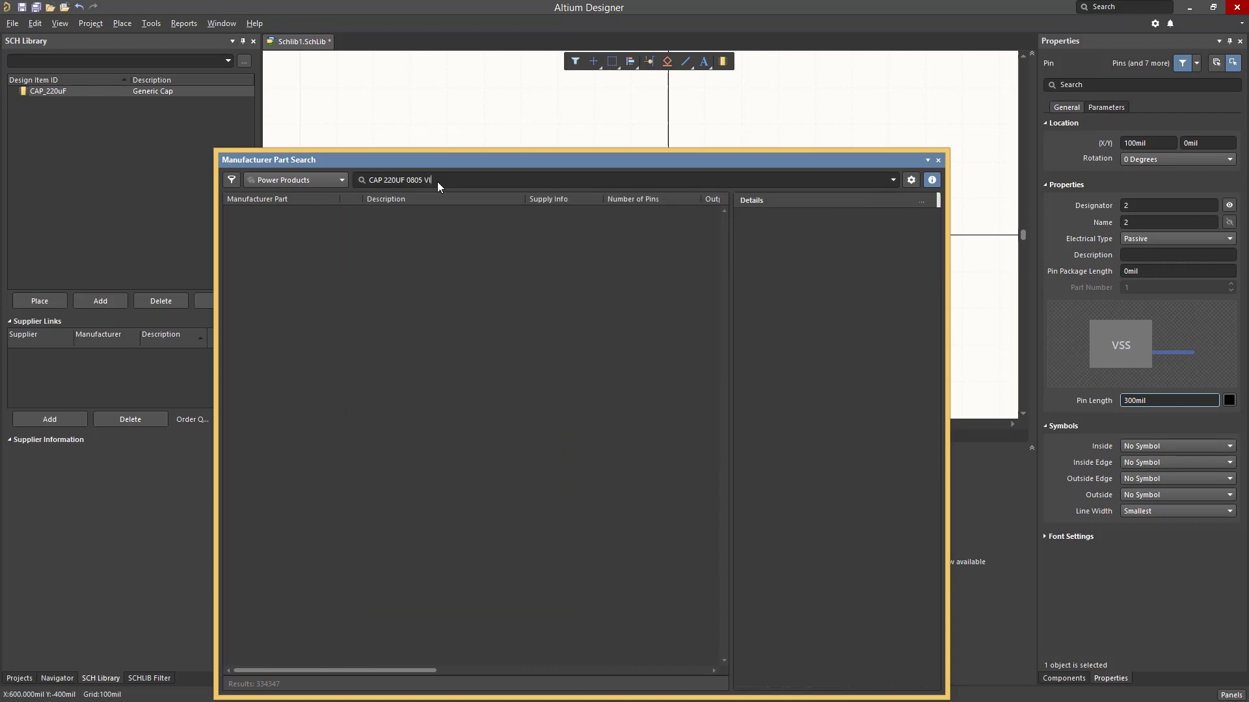
pyautogui.write('SHAY')
pyautogui.press('Return')
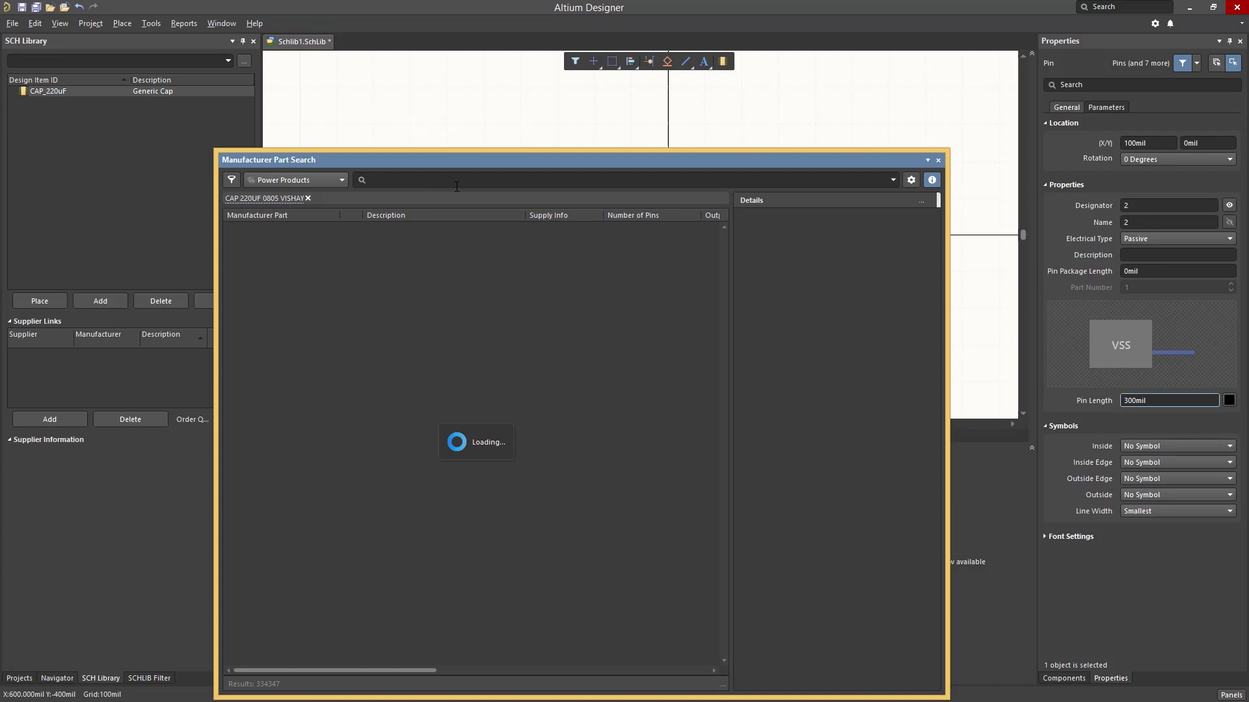
# In Parts Providers preferences, enable the Digi-Key and Mouser suppliers and USD currency.
pyautogui.click(911, 181)
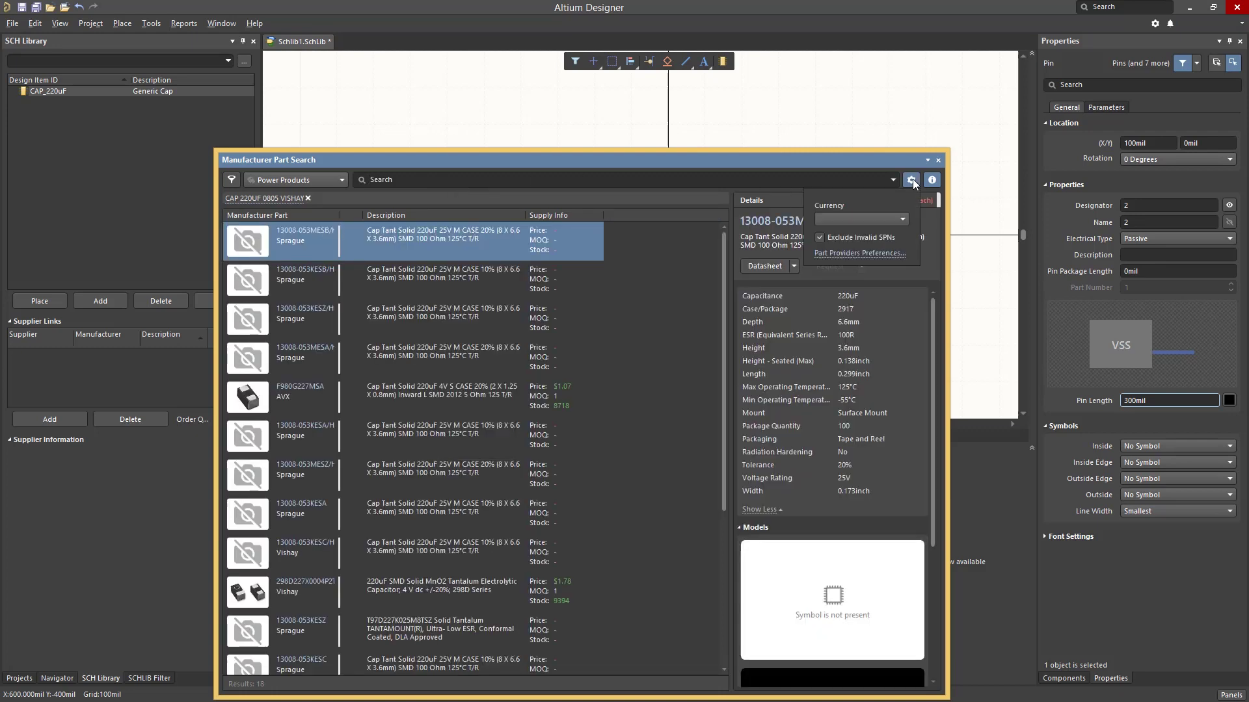
pyautogui.click(875, 254)
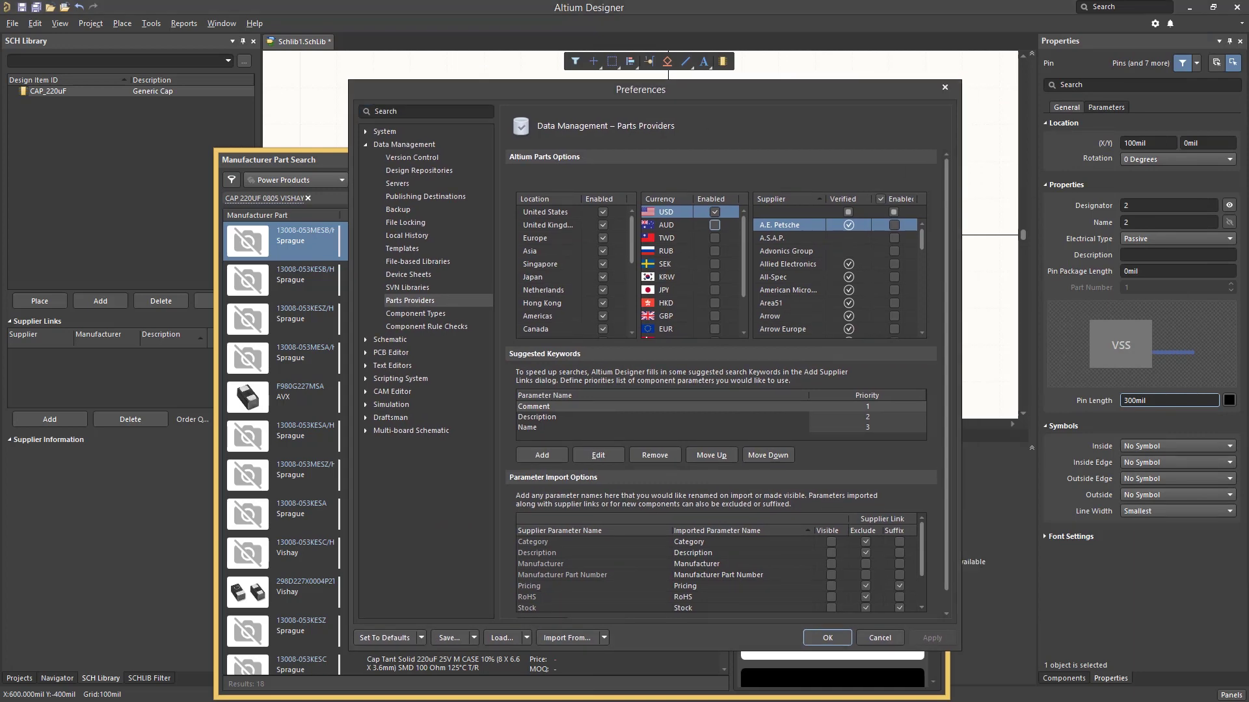
pyautogui.click(670, 225)
pyautogui.scroll(-5, 923, 299)
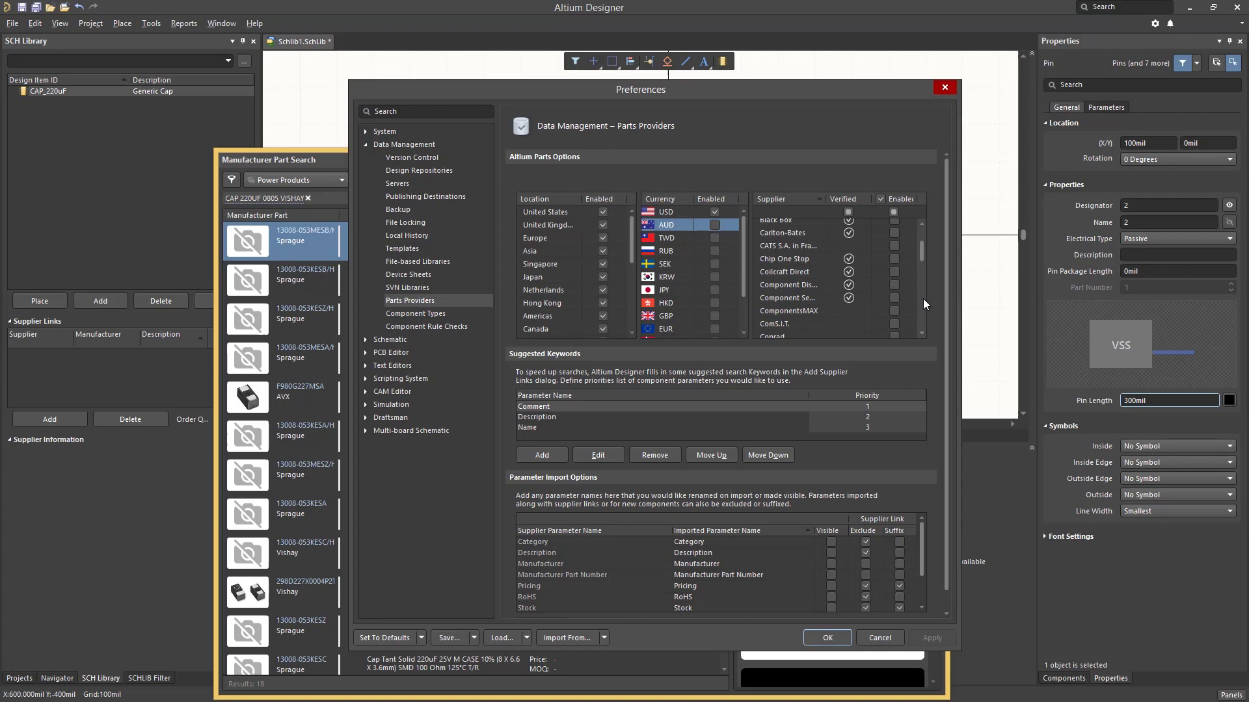
pyautogui.scroll(-3, 923, 299)
pyautogui.click(894, 296)
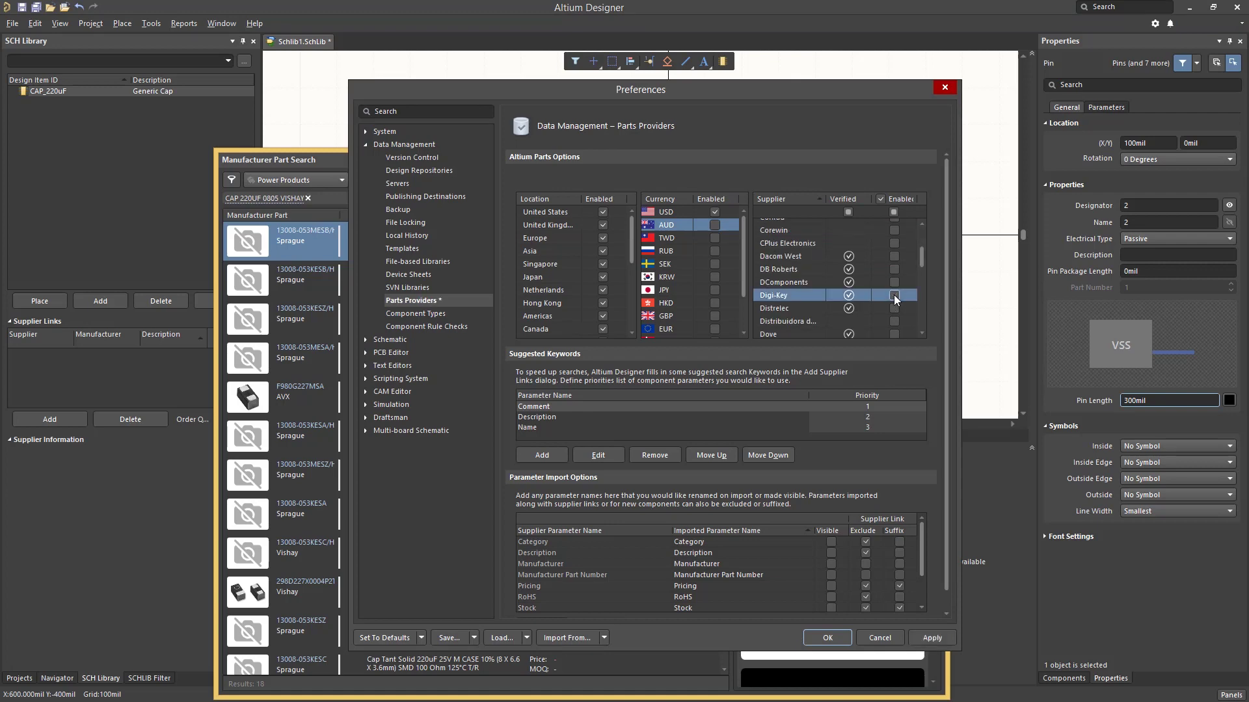
pyautogui.scroll(-5, 923, 302)
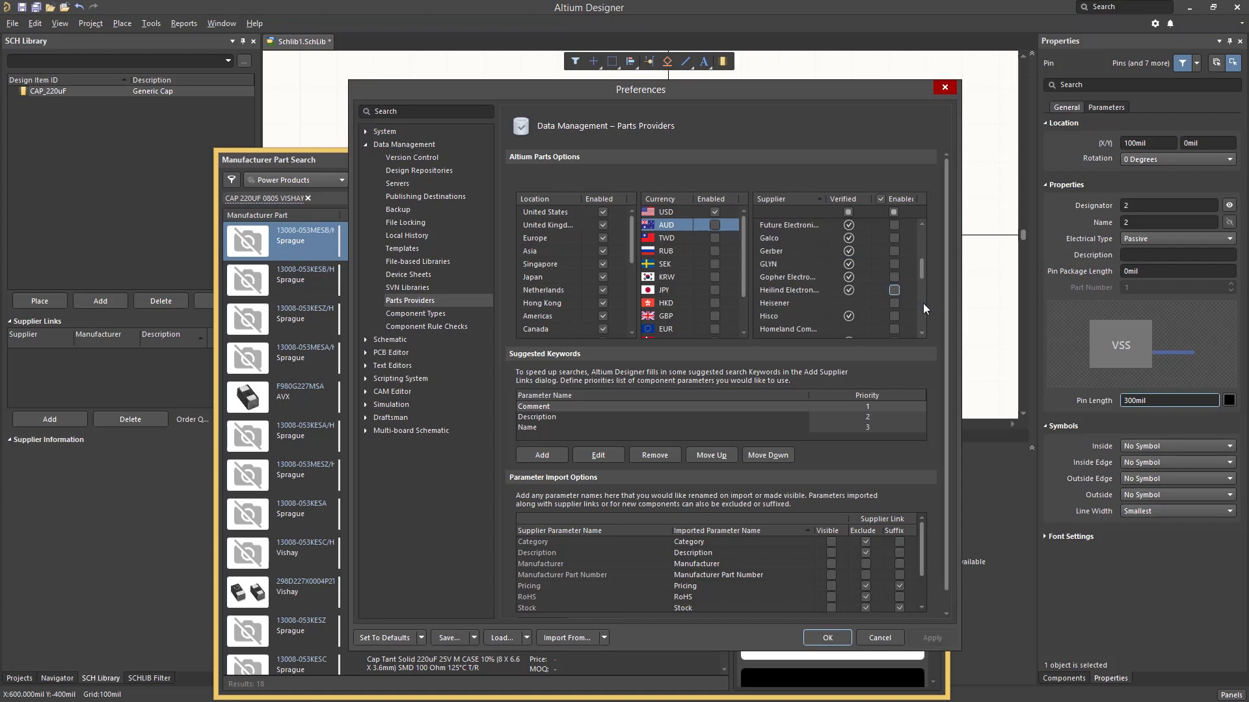
pyautogui.scroll(-3, 922, 306)
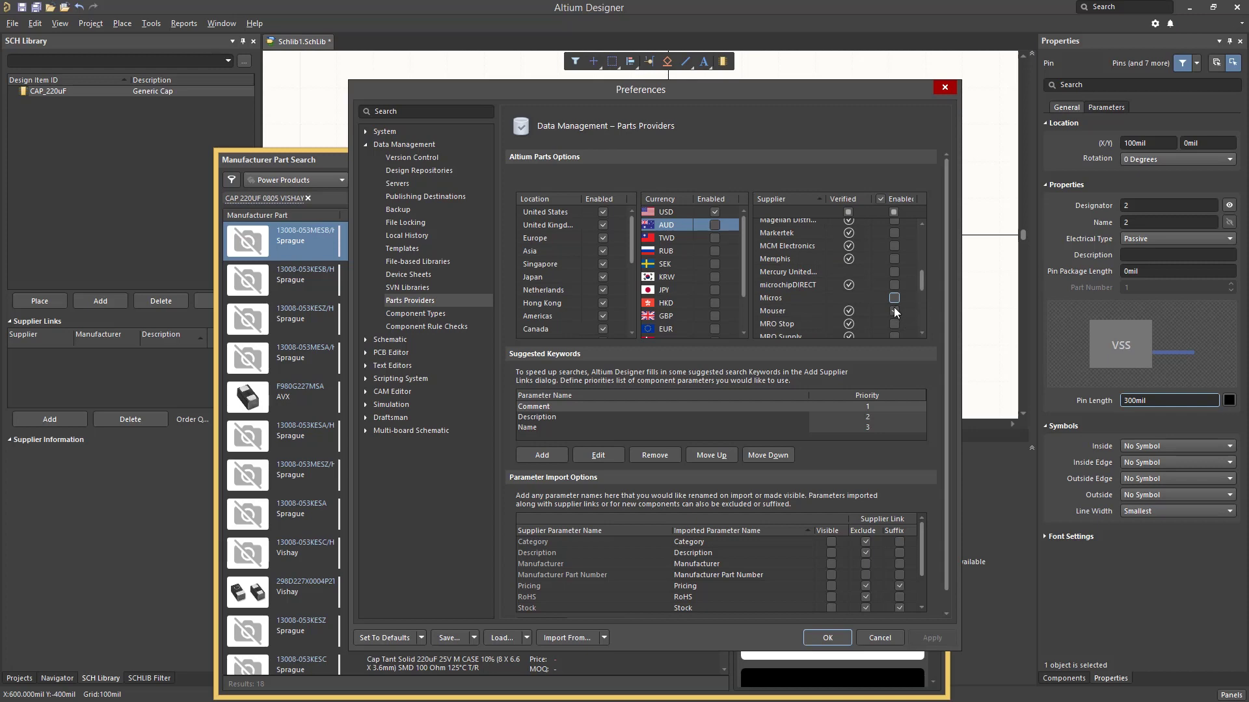
pyautogui.click(896, 310)
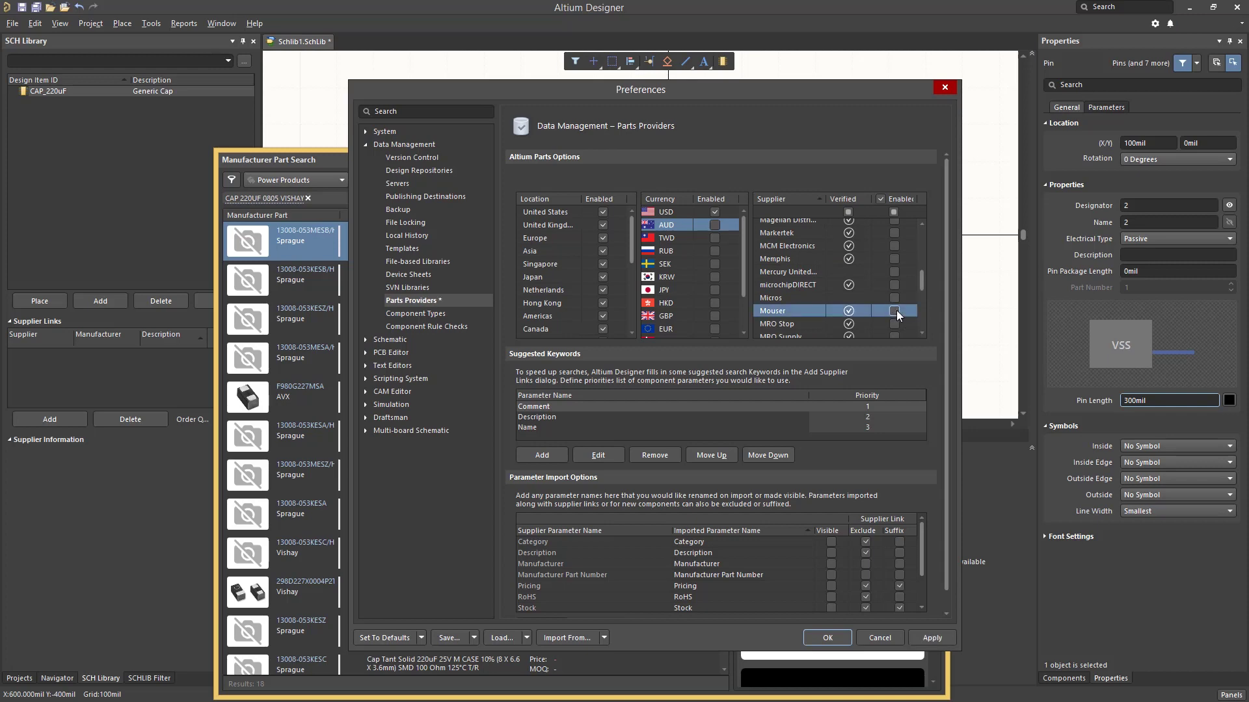
pyautogui.click(714, 212)
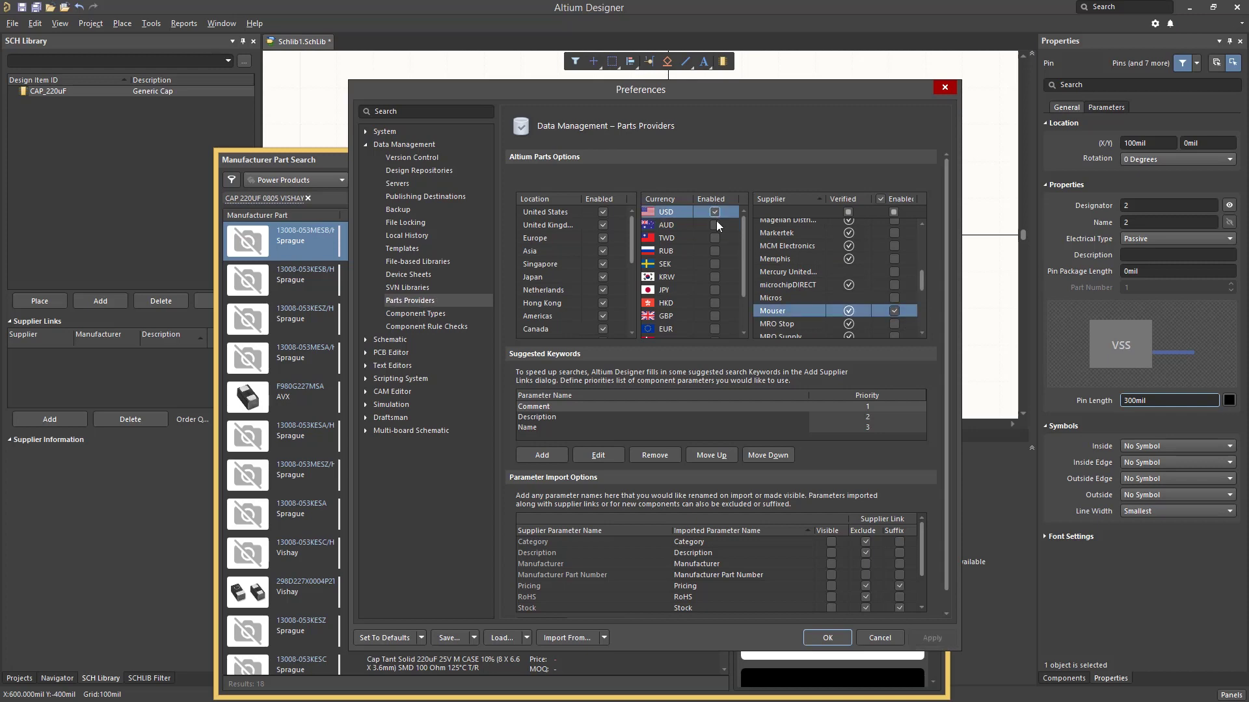
# Apply the preferences and select the first Digi-Key offer for the F980G227MSA capacitor.
pyautogui.click(826, 637)
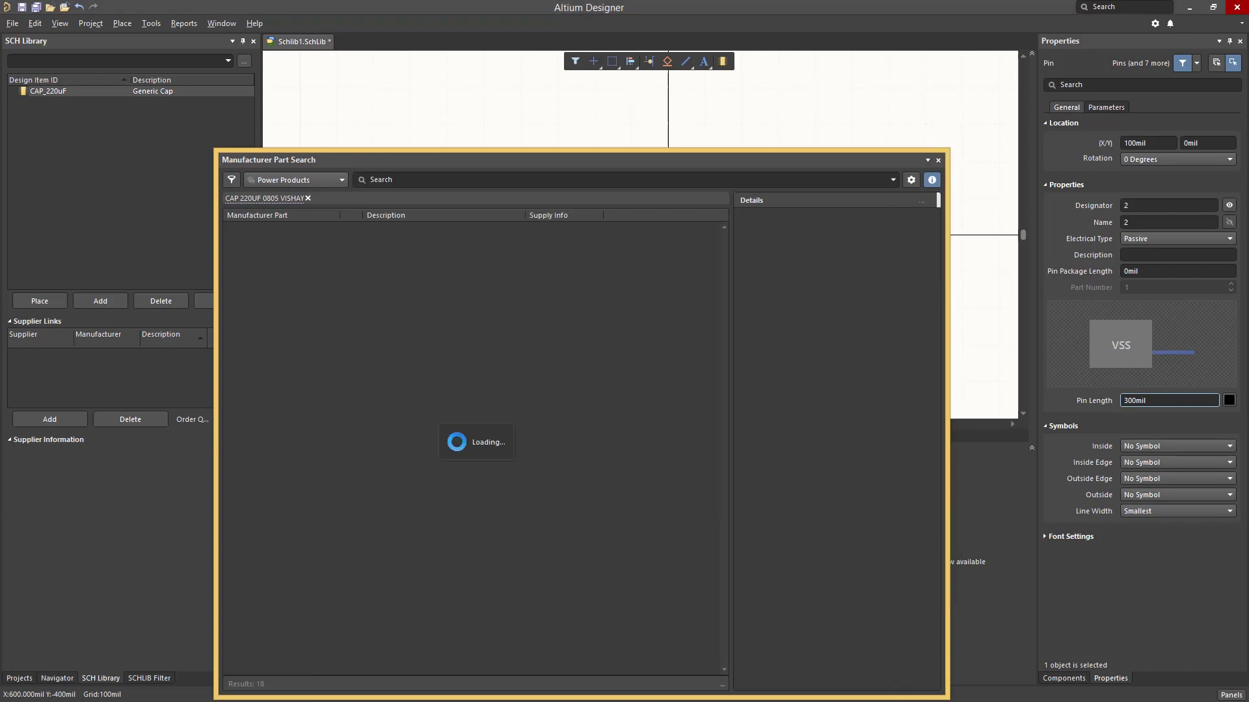
pyautogui.click(416, 278)
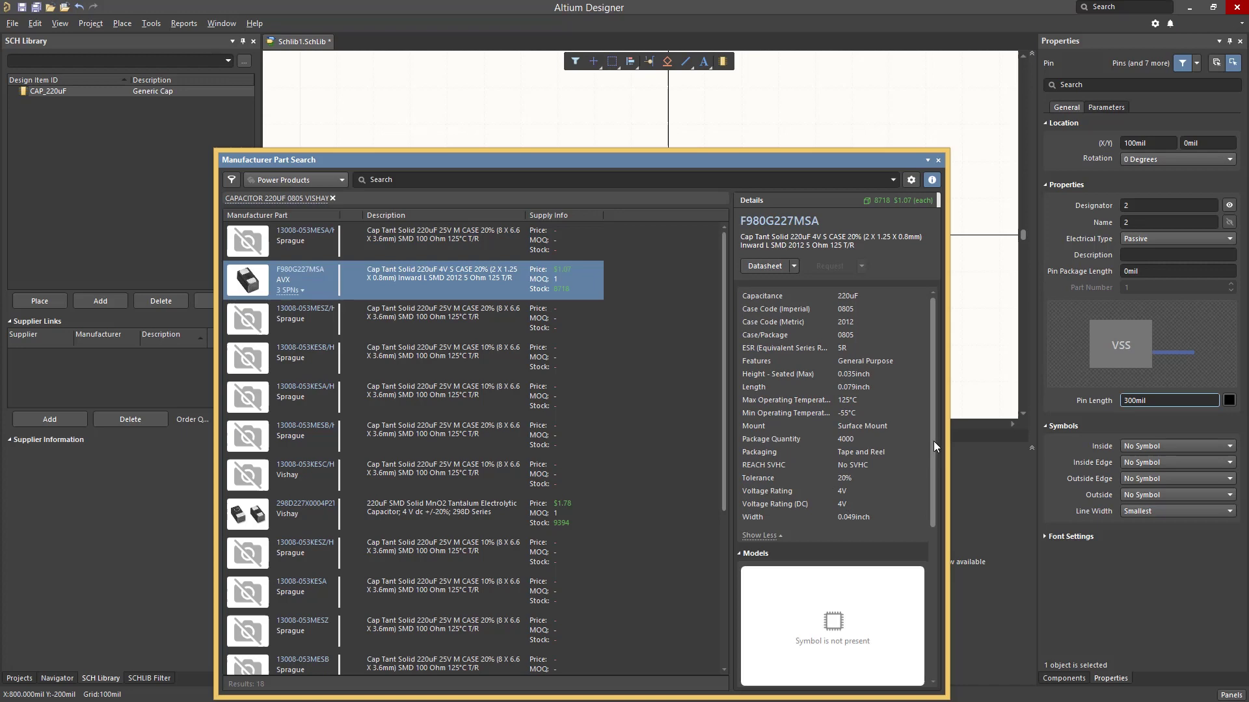
pyautogui.click(748, 553)
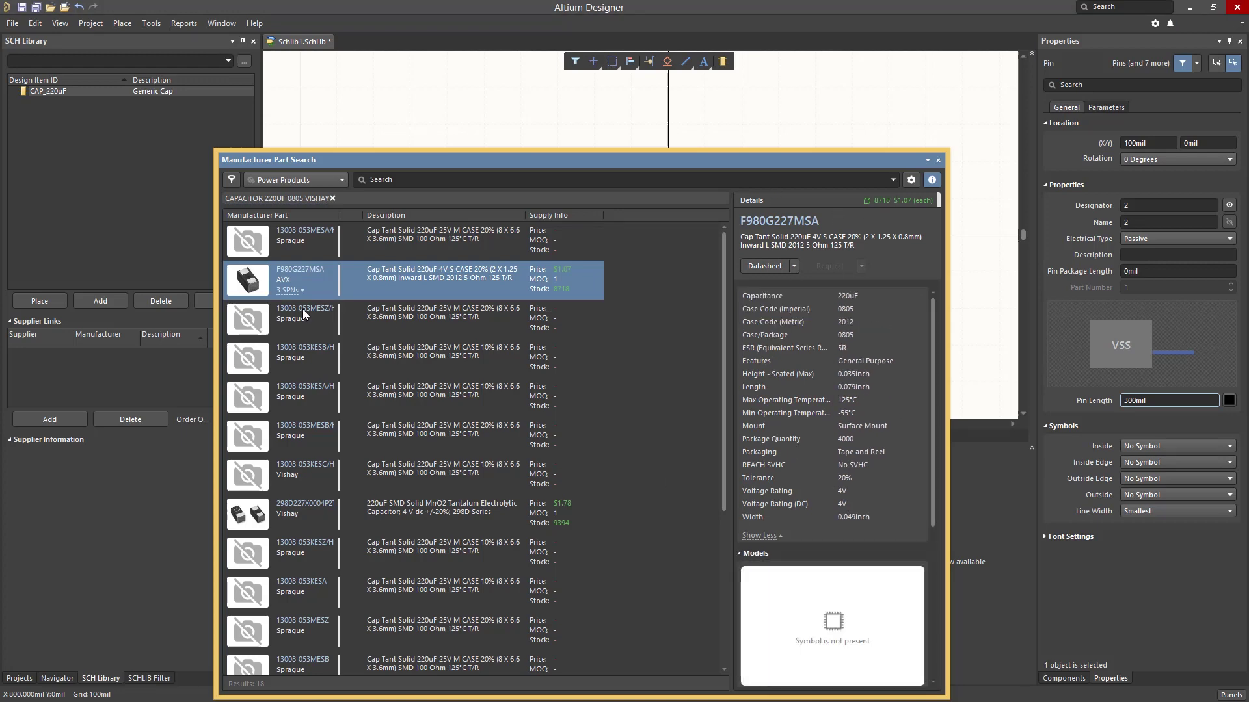
pyautogui.click(289, 290)
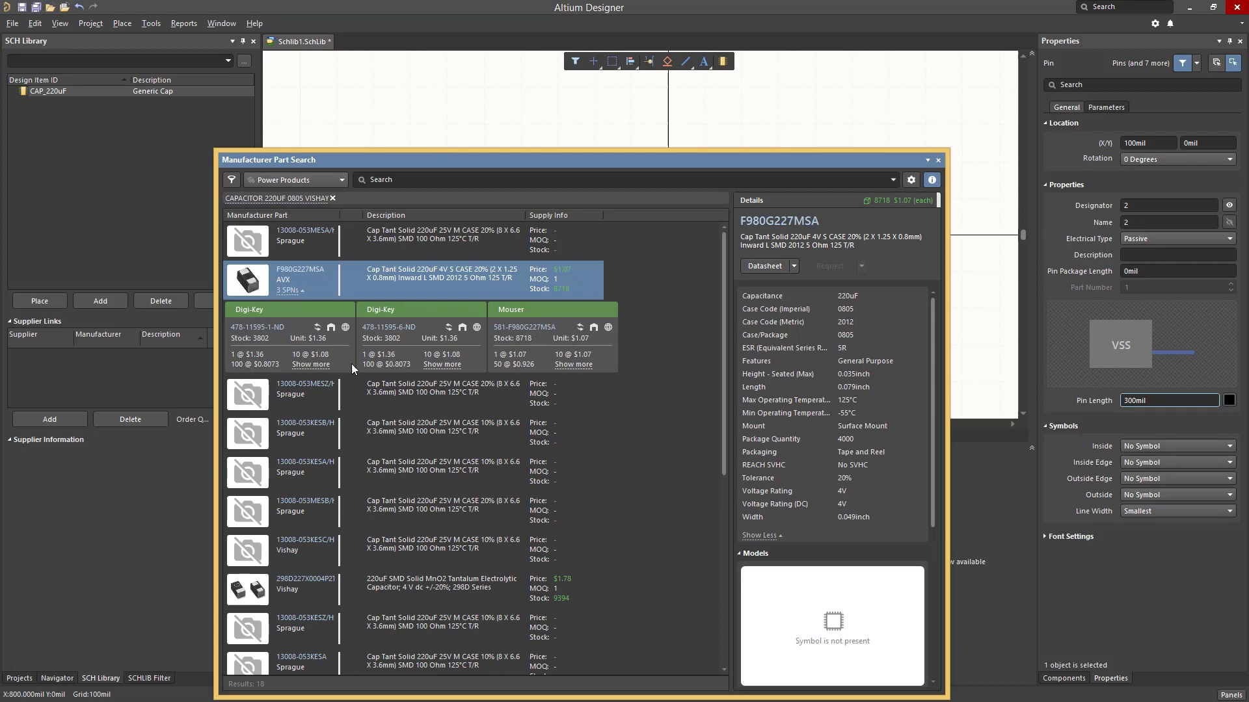
pyautogui.click(297, 351)
pyautogui.click(1093, 105)
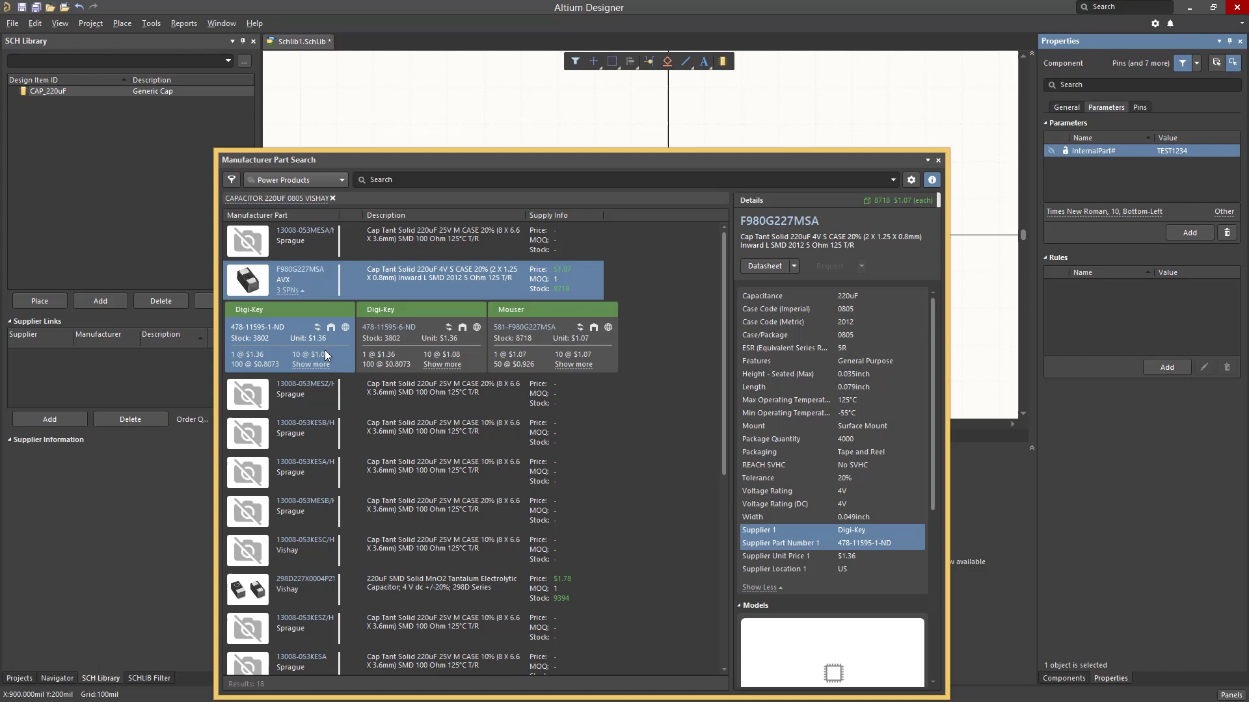
# Add the Digi-Key supplier details as parameters to CAP_220uF and close the part search.
pyautogui.rightClick(783, 528)
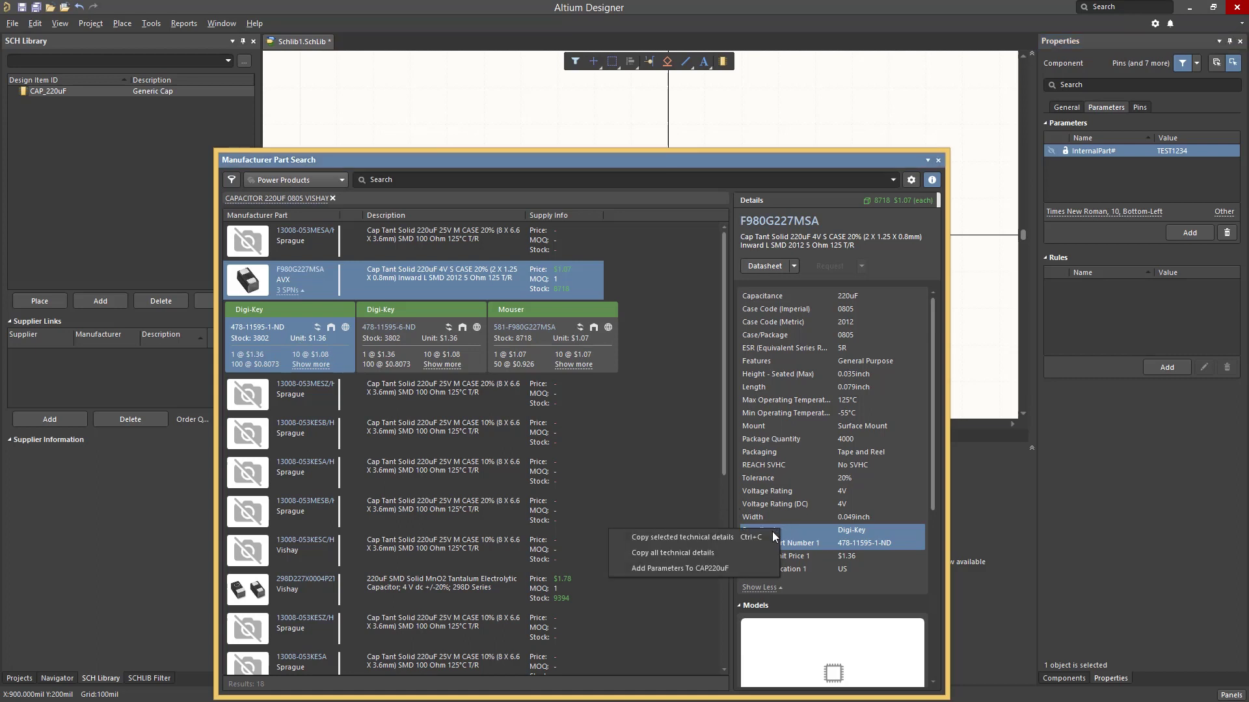
pyautogui.click(749, 539)
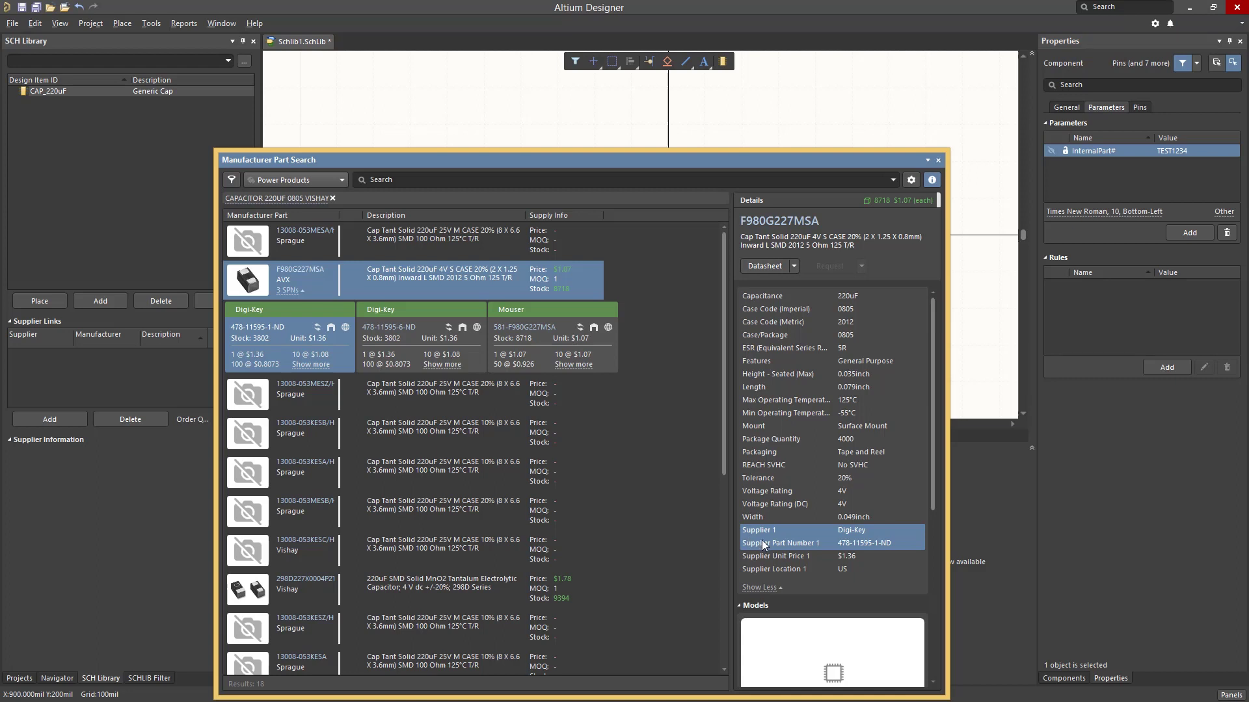
pyautogui.rightClick(764, 545)
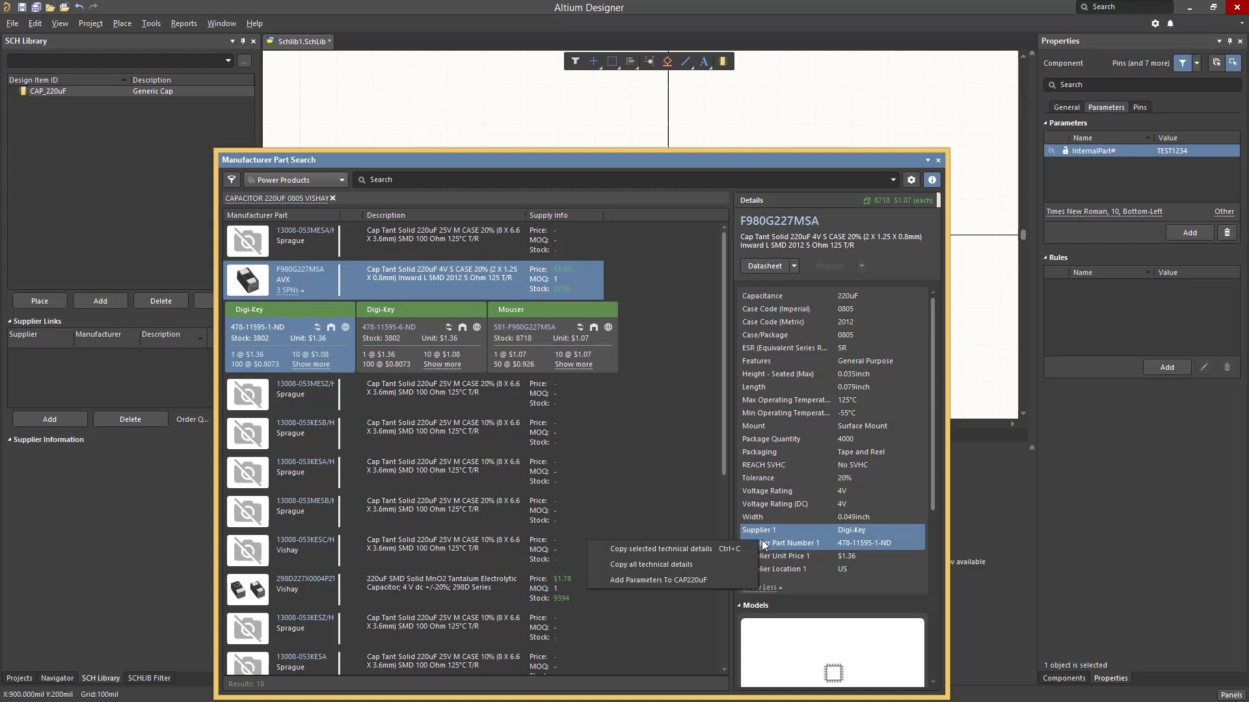
pyautogui.click(720, 584)
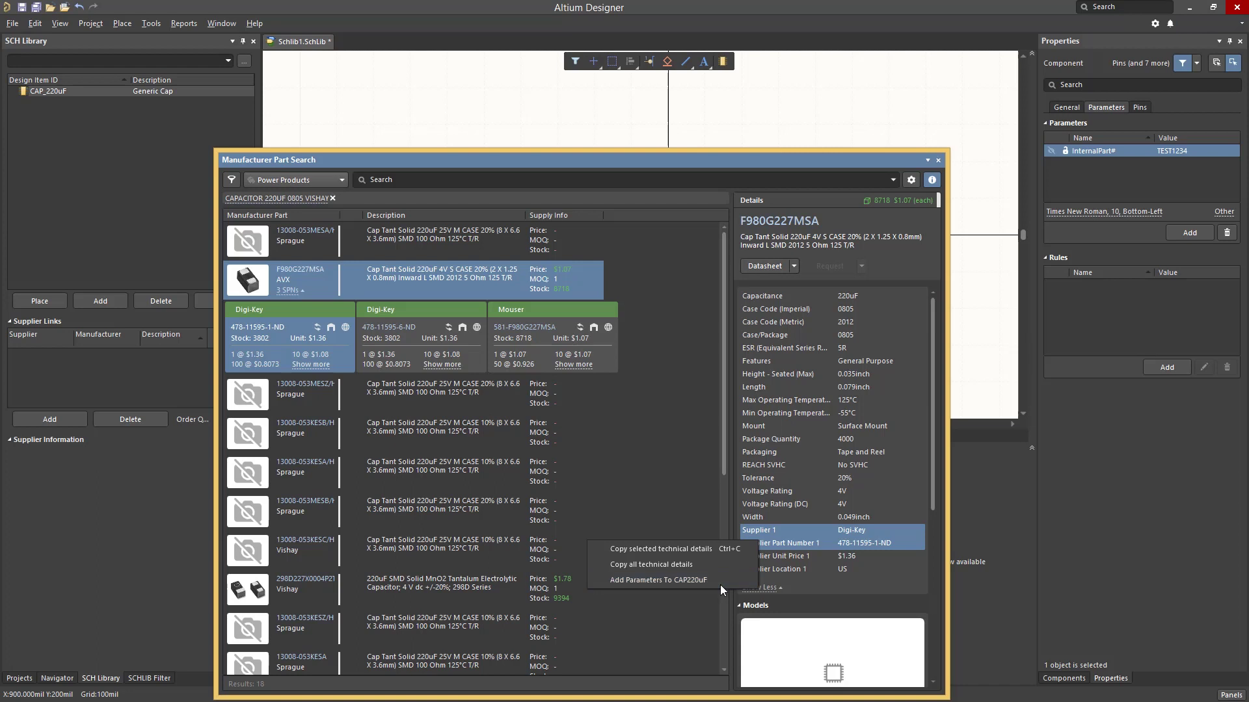
pyautogui.click(937, 161)
pyautogui.click(1092, 166)
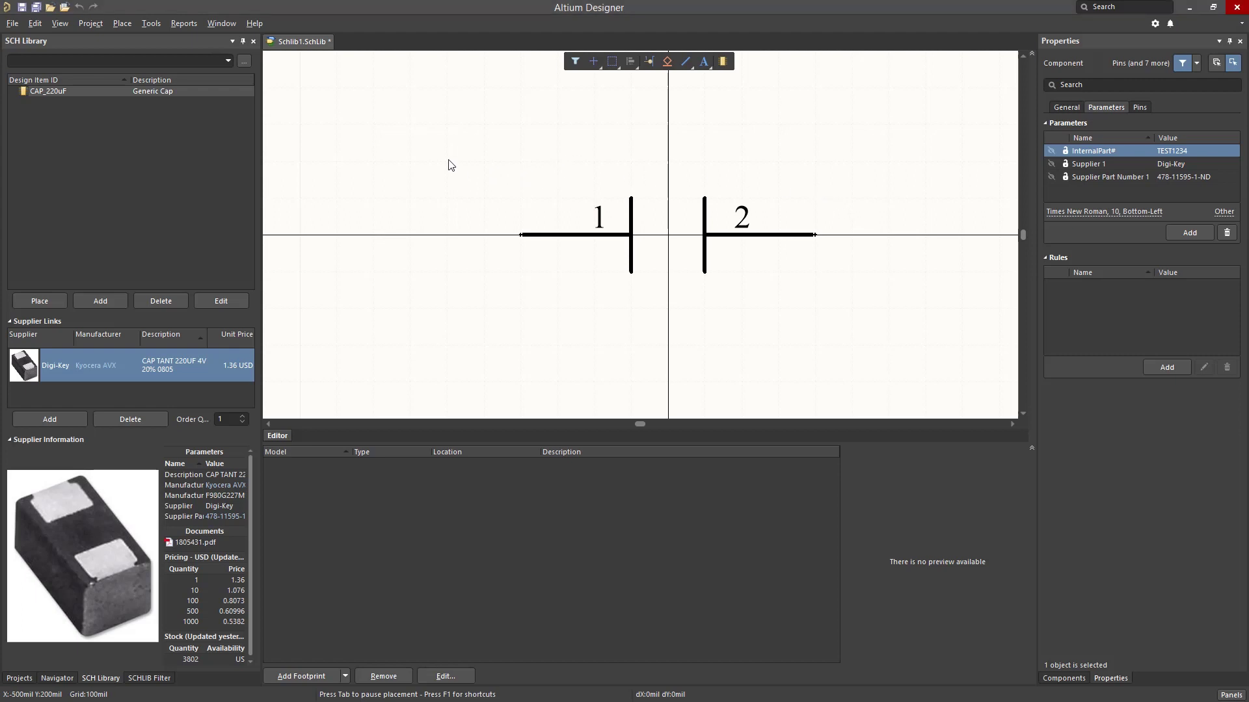
# Set up the Symbol Wizard for 20 pins in Dual in-line layout, with pin 1 set to Passive.
pyautogui.click(152, 24)
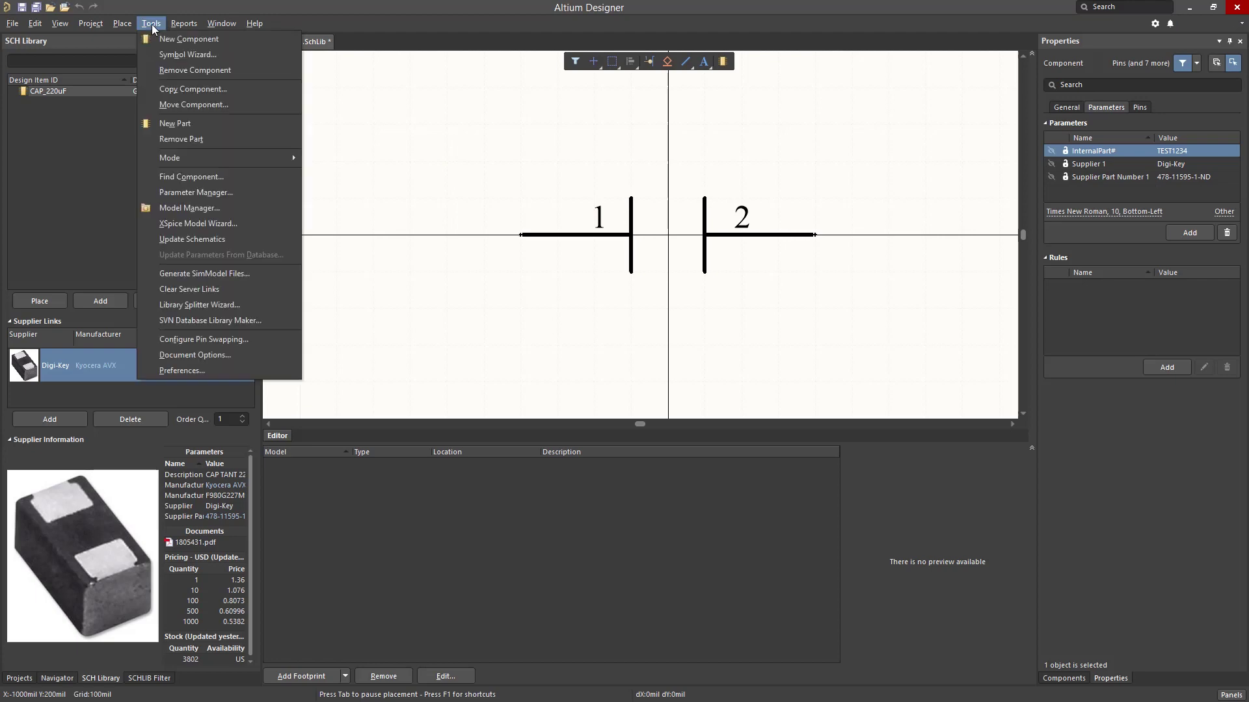
pyautogui.click(179, 56)
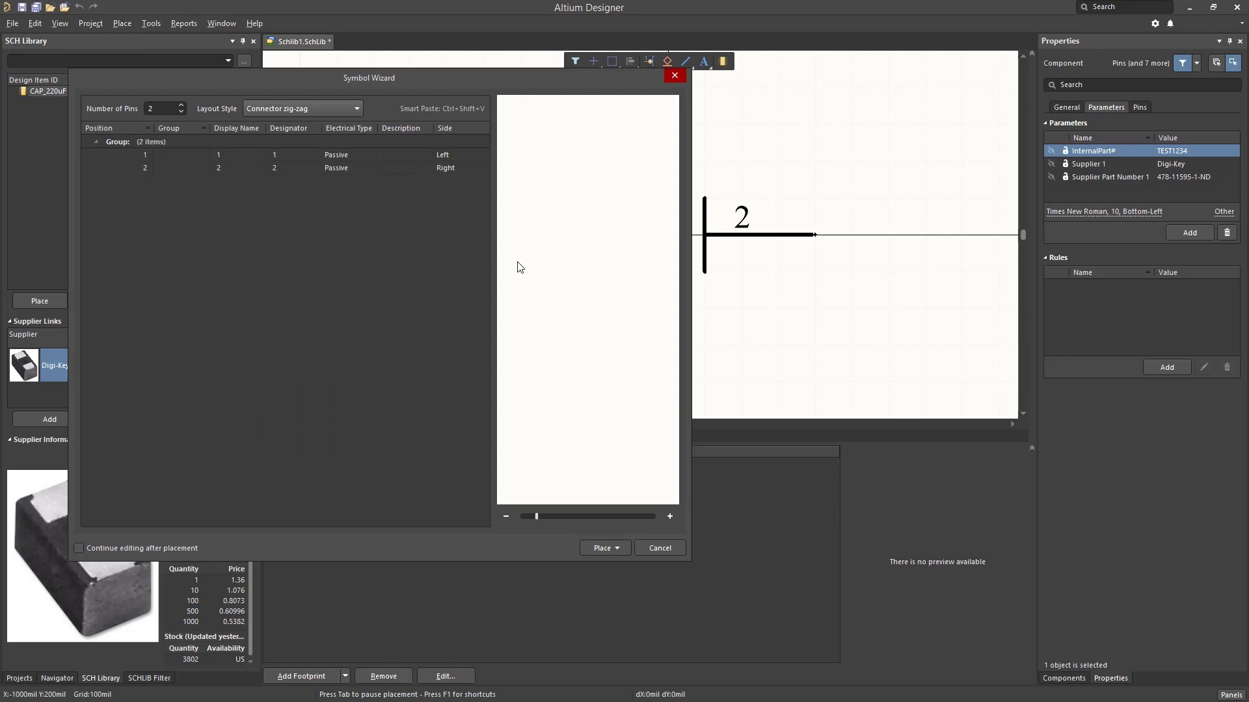
pyautogui.moveTo(474, 77); pyautogui.dragTo(764, 127)
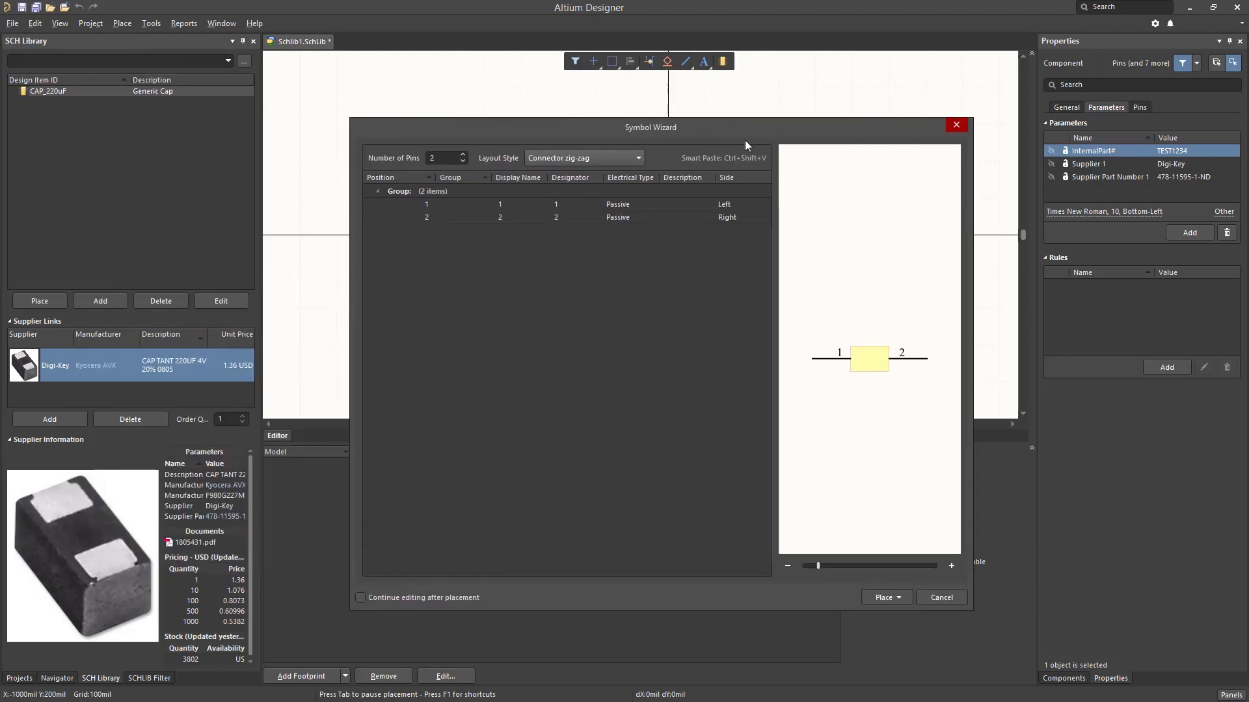
pyautogui.doubleClick(459, 161)
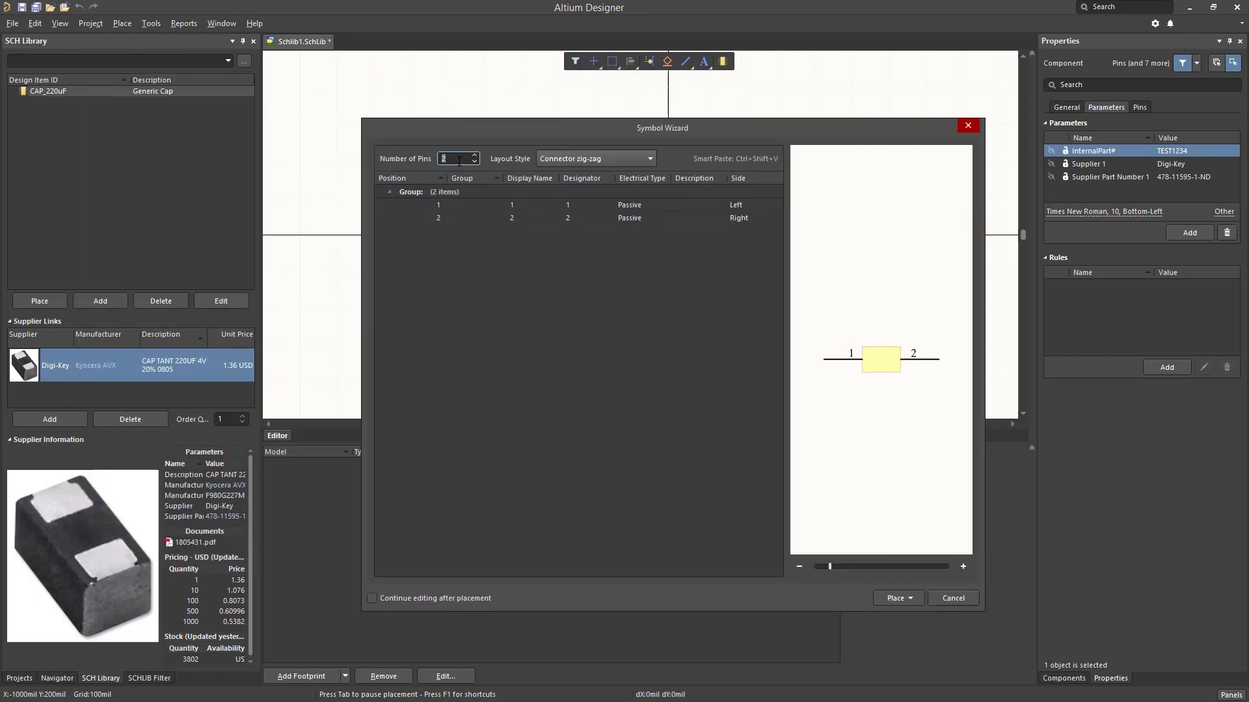
pyautogui.write('20')
pyautogui.press('Return')
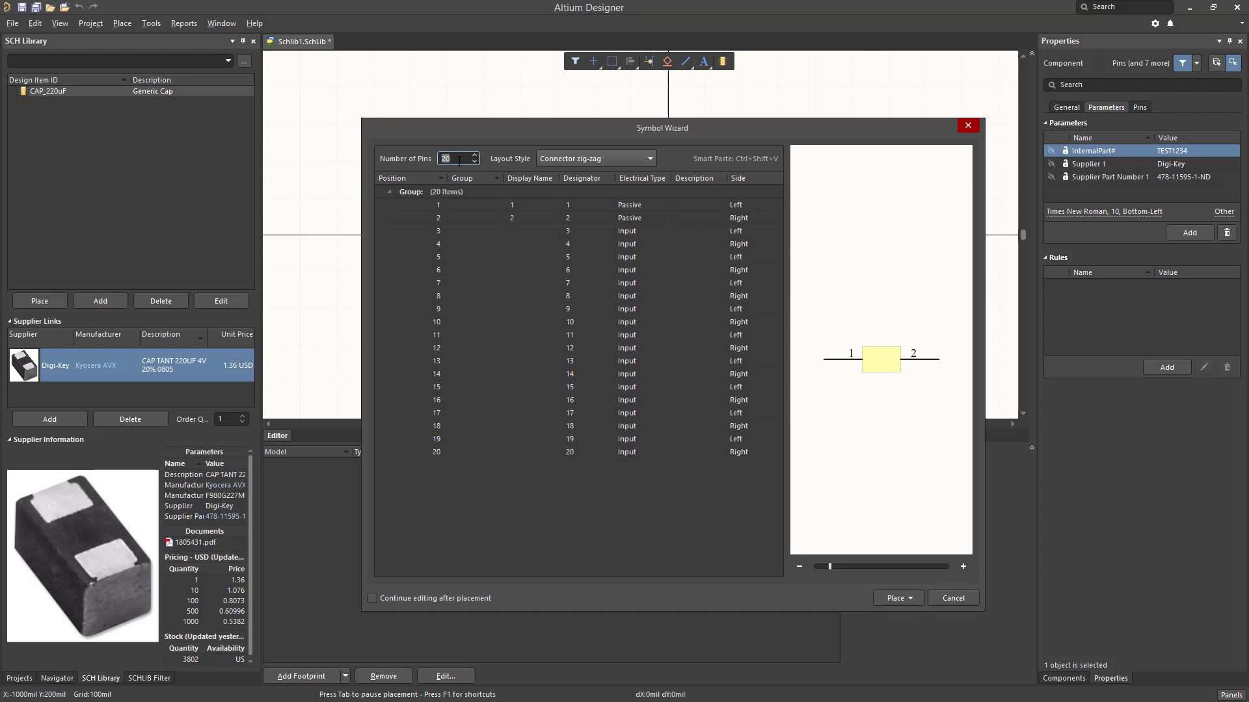
pyautogui.click(585, 158)
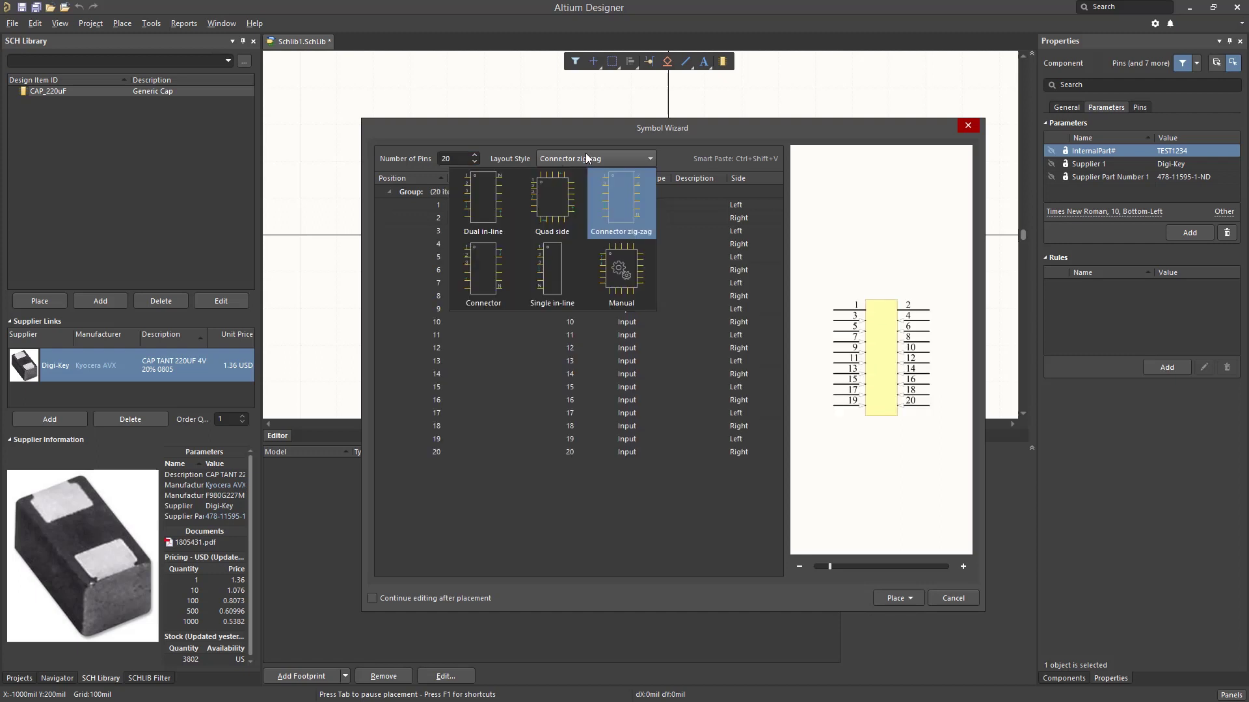
pyautogui.click(476, 204)
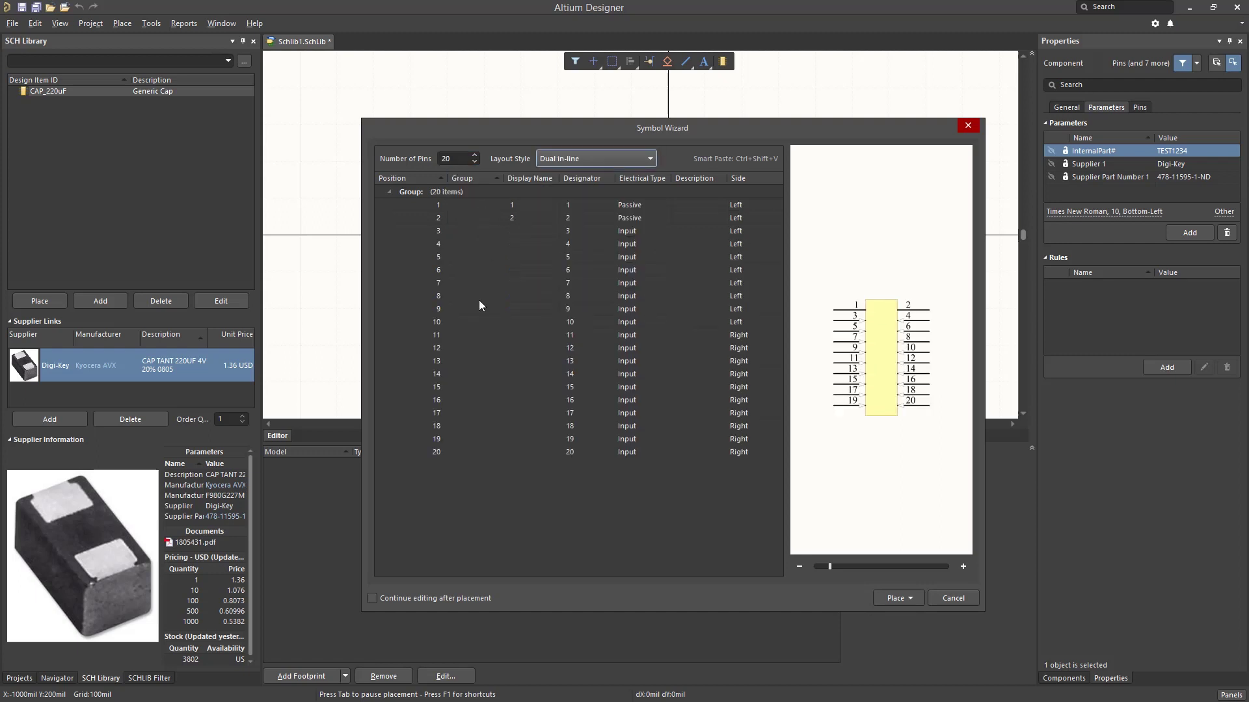
pyautogui.click(652, 206)
pyautogui.click(663, 204)
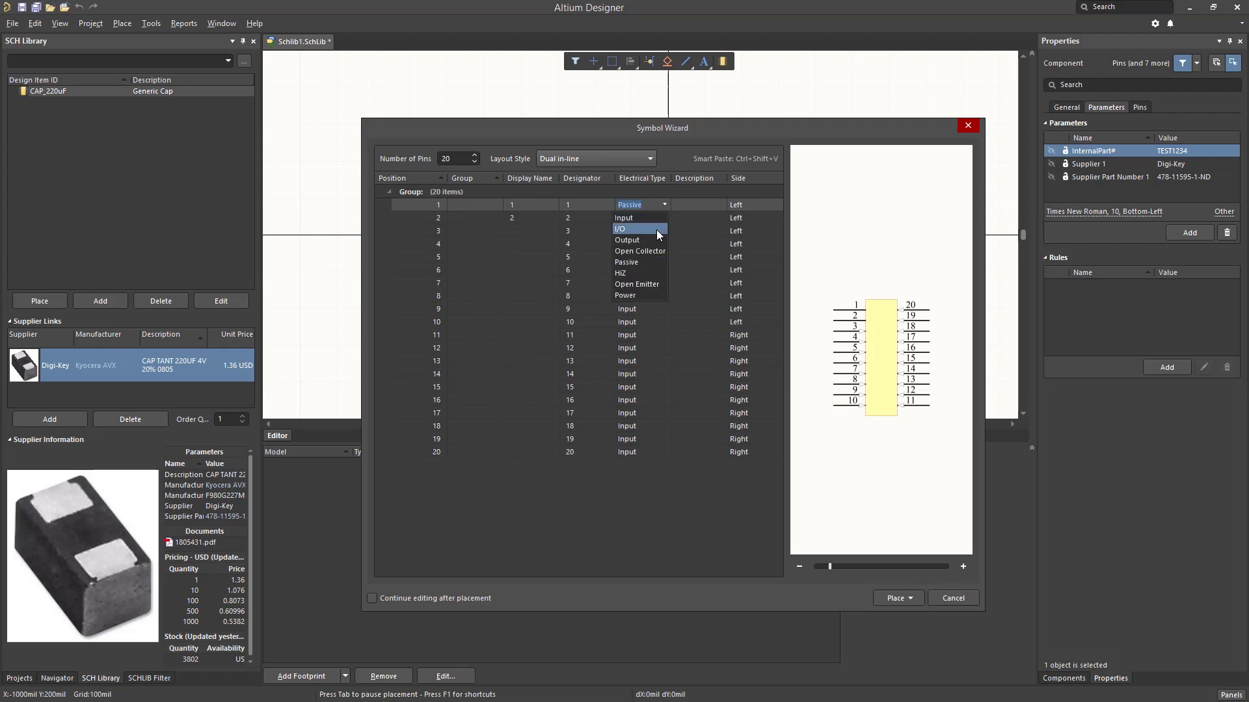
pyautogui.click(642, 261)
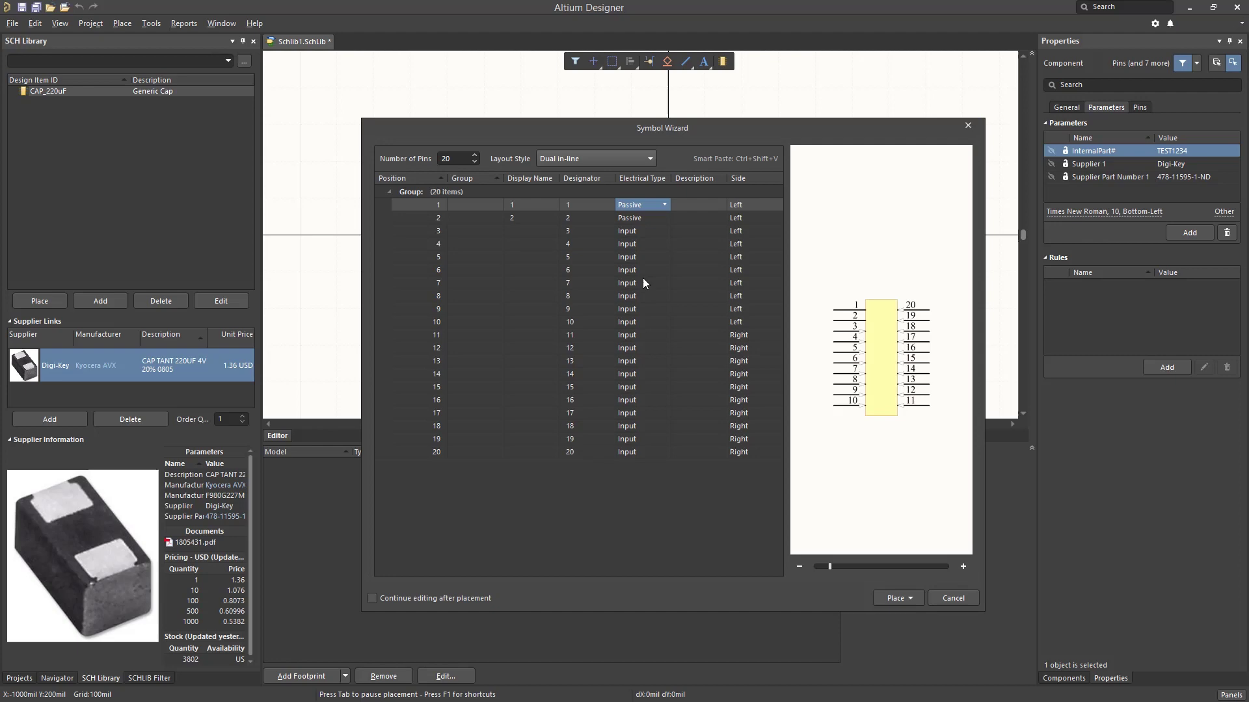
# Copy the MSP430G2553 pin list A1:D20 from the Excel sheet.
pyautogui.hotkey('alt', 'Tab')
pyautogui.hotkey('ctrl', 'a')
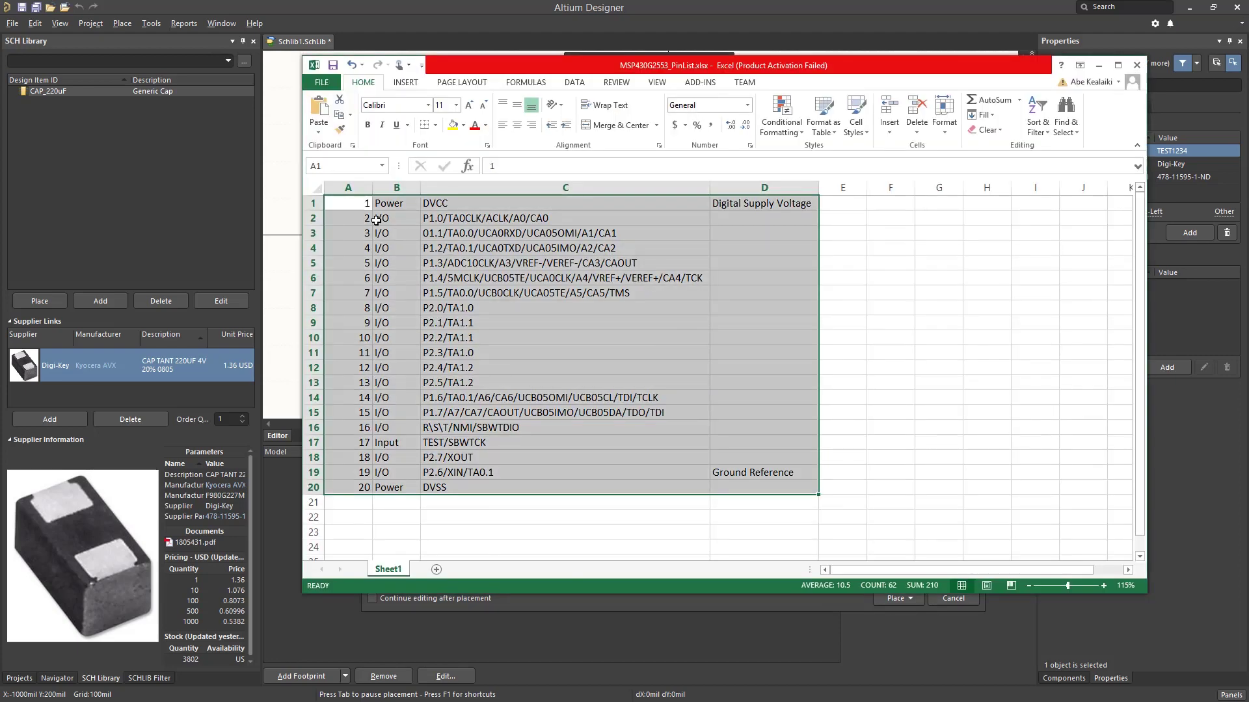
pyautogui.hotkey('ctrl', 'c')
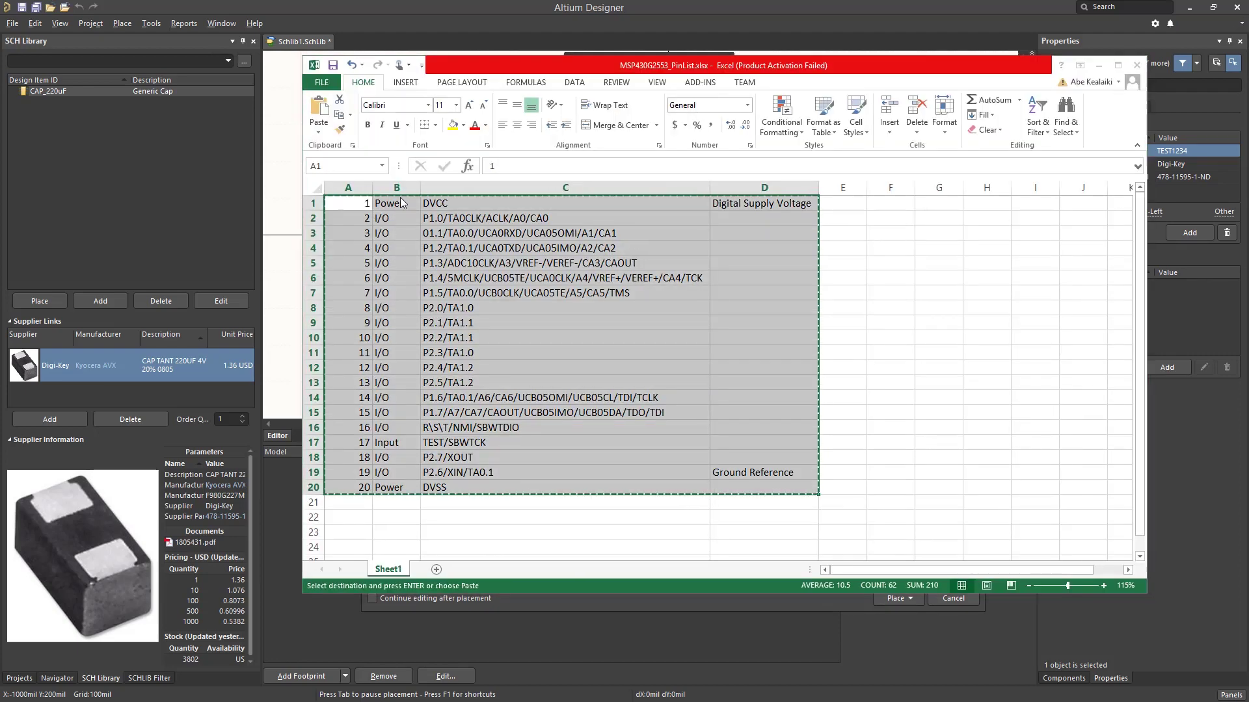
pyautogui.hotkey('alt', 'Tab')
# Start a Smart Paste, mapping the first two columns to Designator and Electrical Type.
pyautogui.click(517, 221)
pyautogui.rightClick(516, 221)
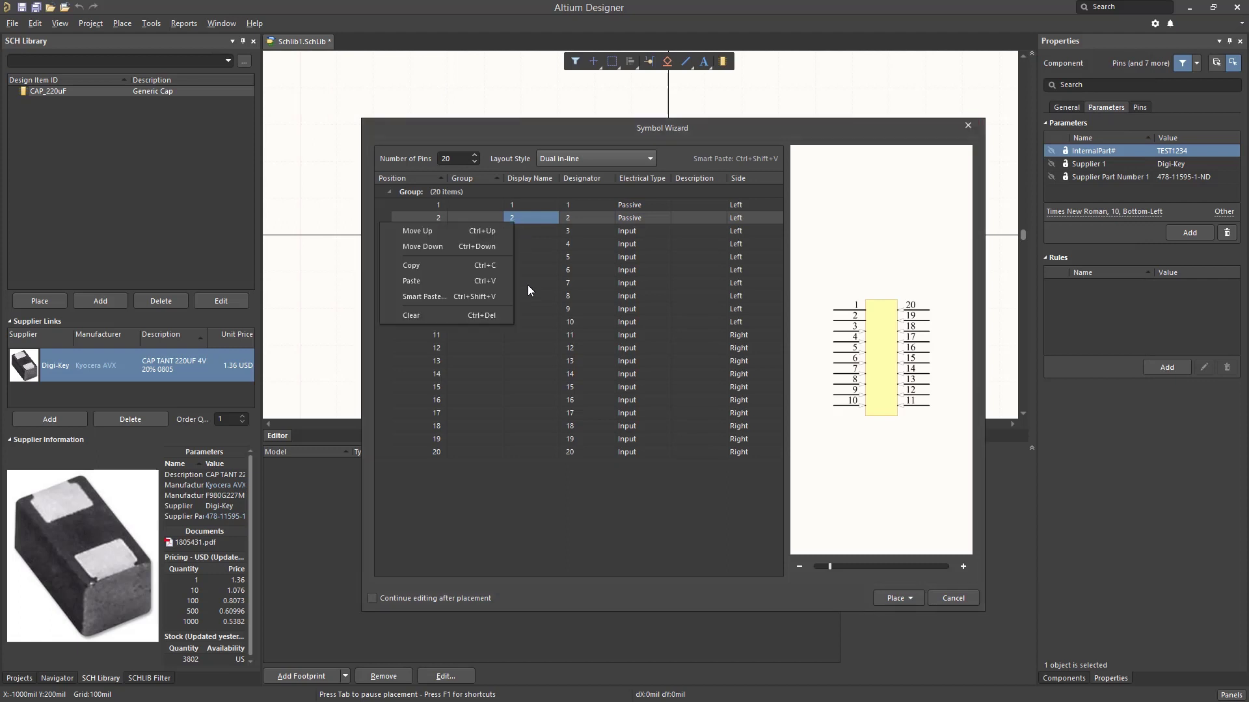
pyautogui.click(485, 296)
pyautogui.click(273, 193)
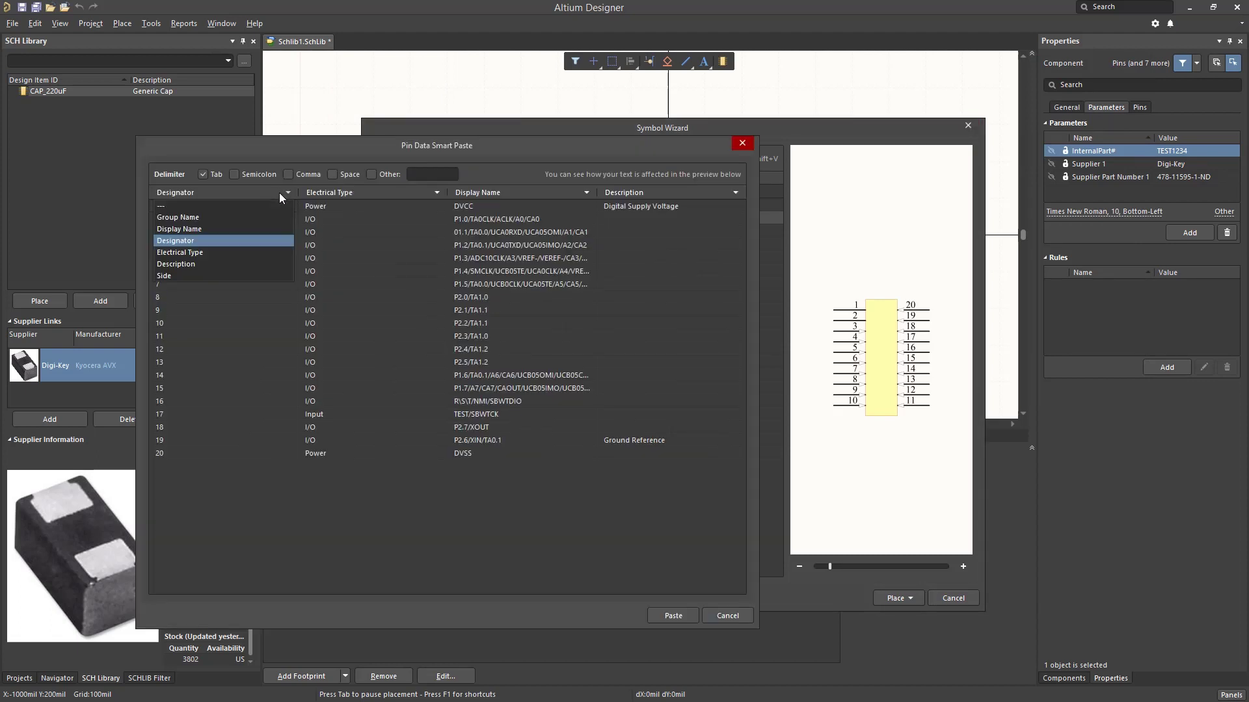
pyautogui.click(247, 240)
pyautogui.click(346, 193)
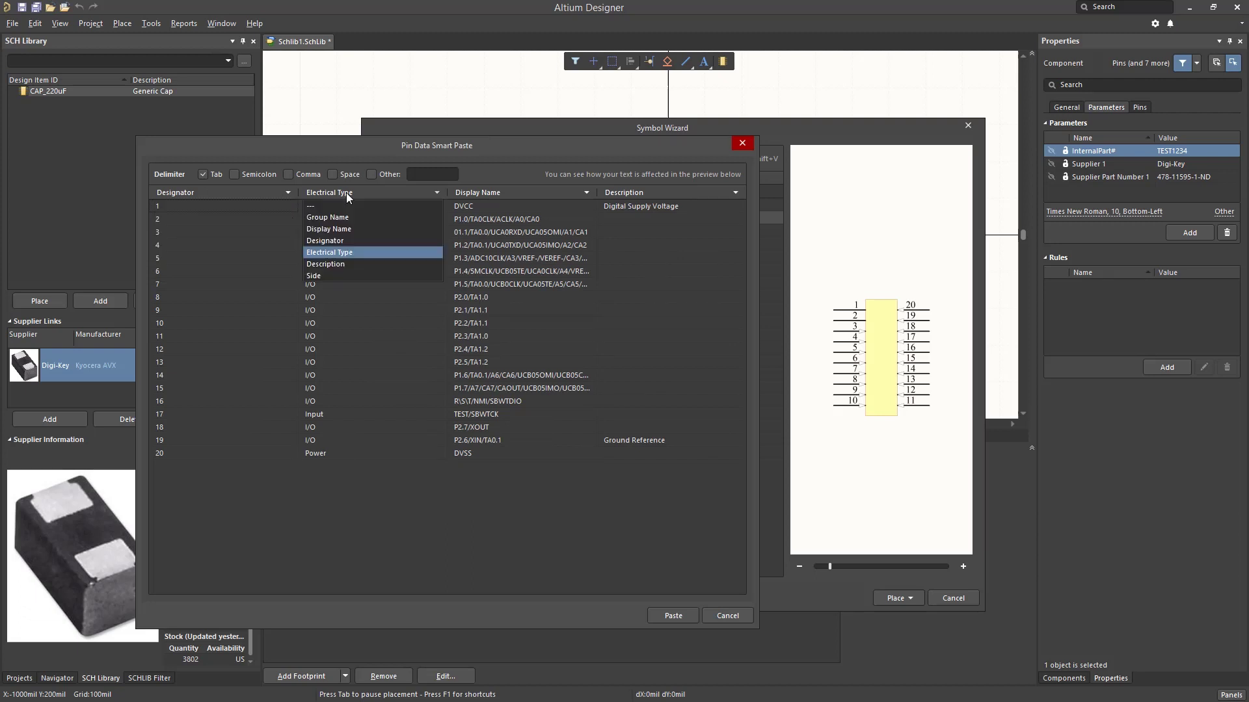
pyautogui.click(346, 252)
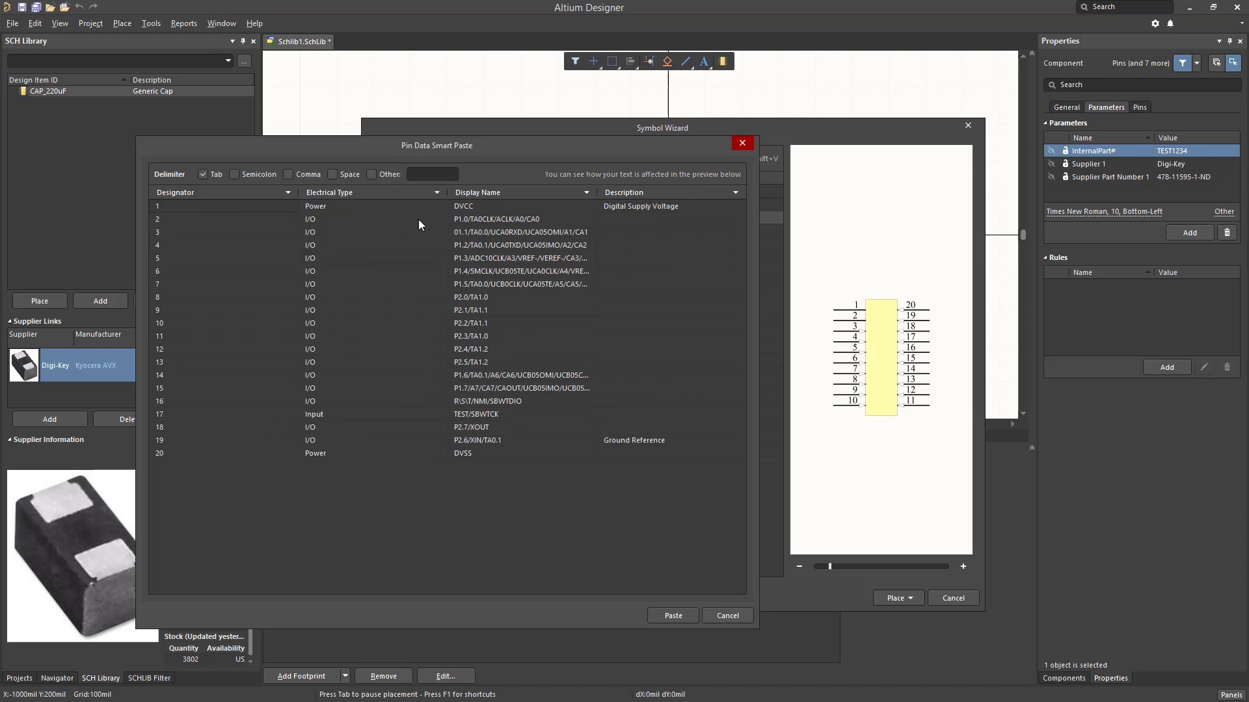
# Map the remaining columns to Display Name and Description and paste the pins into the wizard.
pyautogui.click(501, 191)
pyautogui.click(491, 229)
pyautogui.click(618, 193)
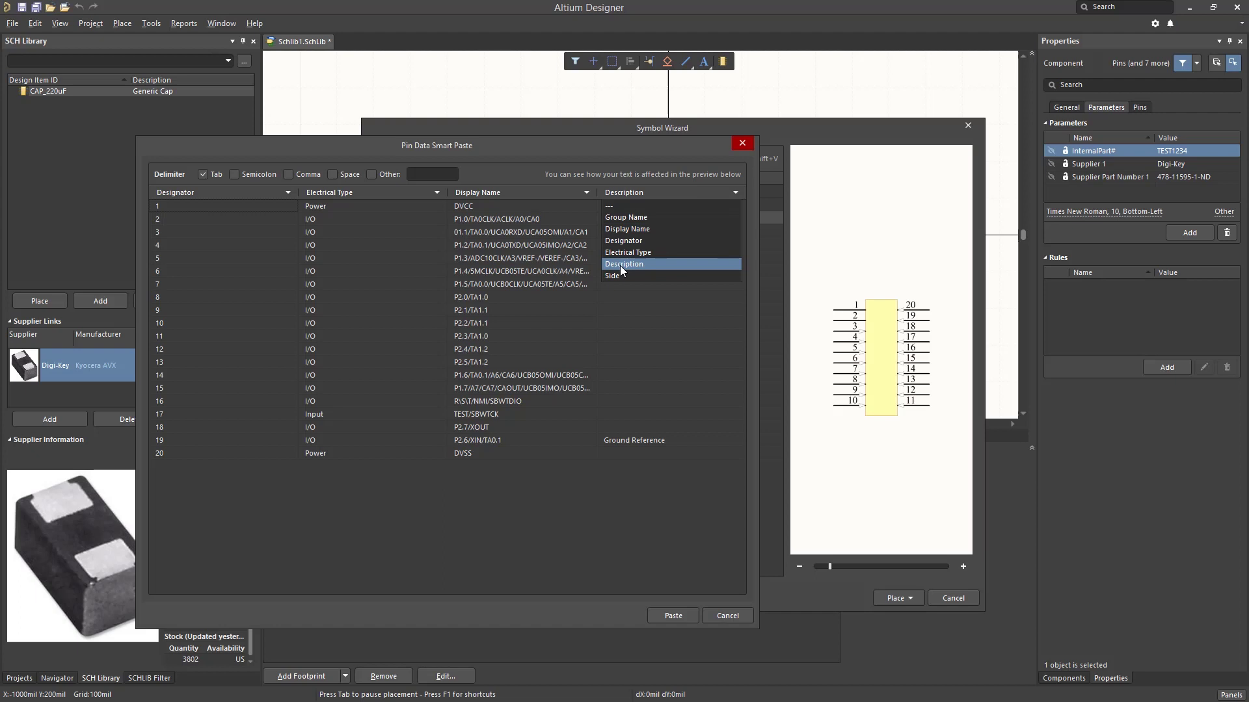
pyautogui.click(619, 262)
pyautogui.click(673, 615)
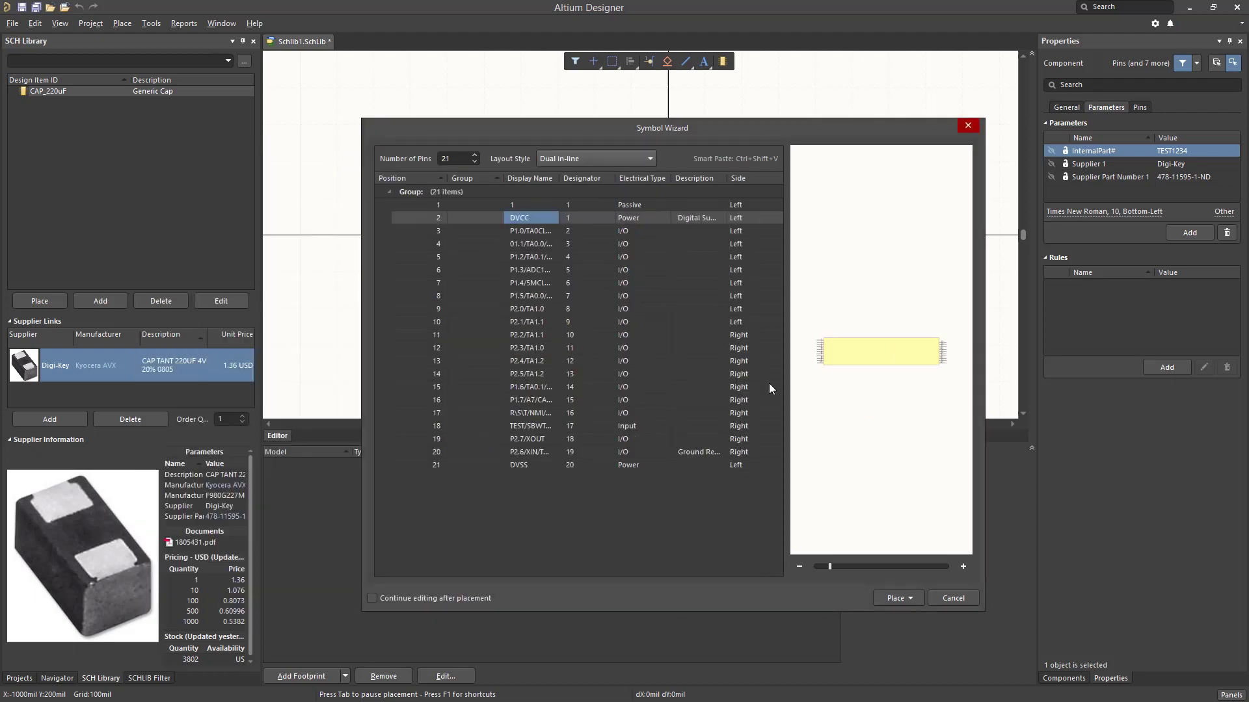
pyautogui.click(883, 599)
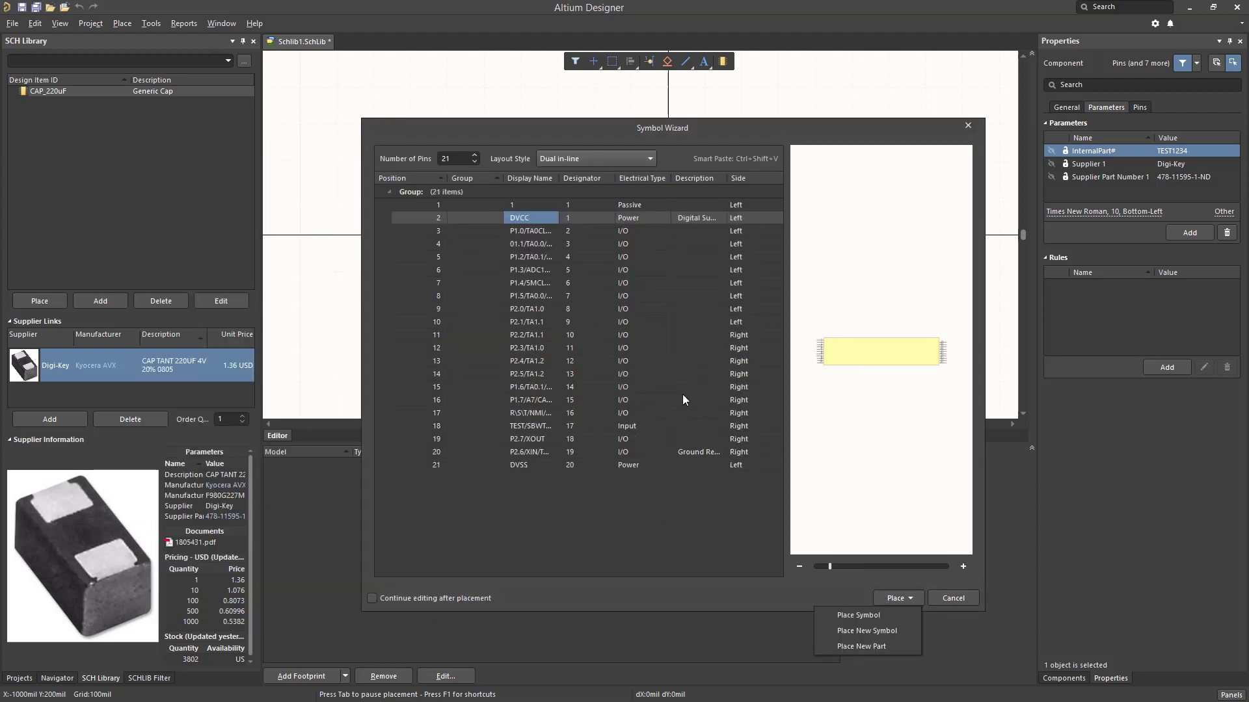
# Place the pins as new symbol Component_1 and make all 21 pin names visible.
pyautogui.click(852, 630)
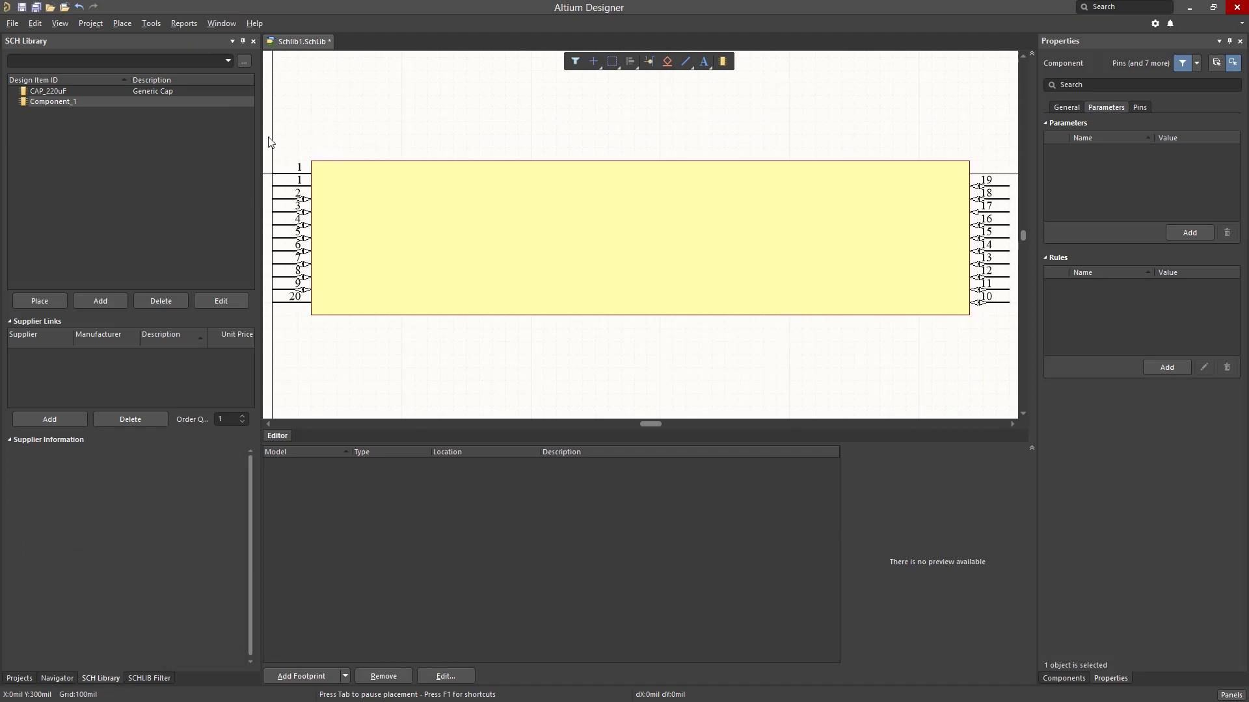
pyautogui.moveTo(270, 141); pyautogui.dragTo(351, 334)
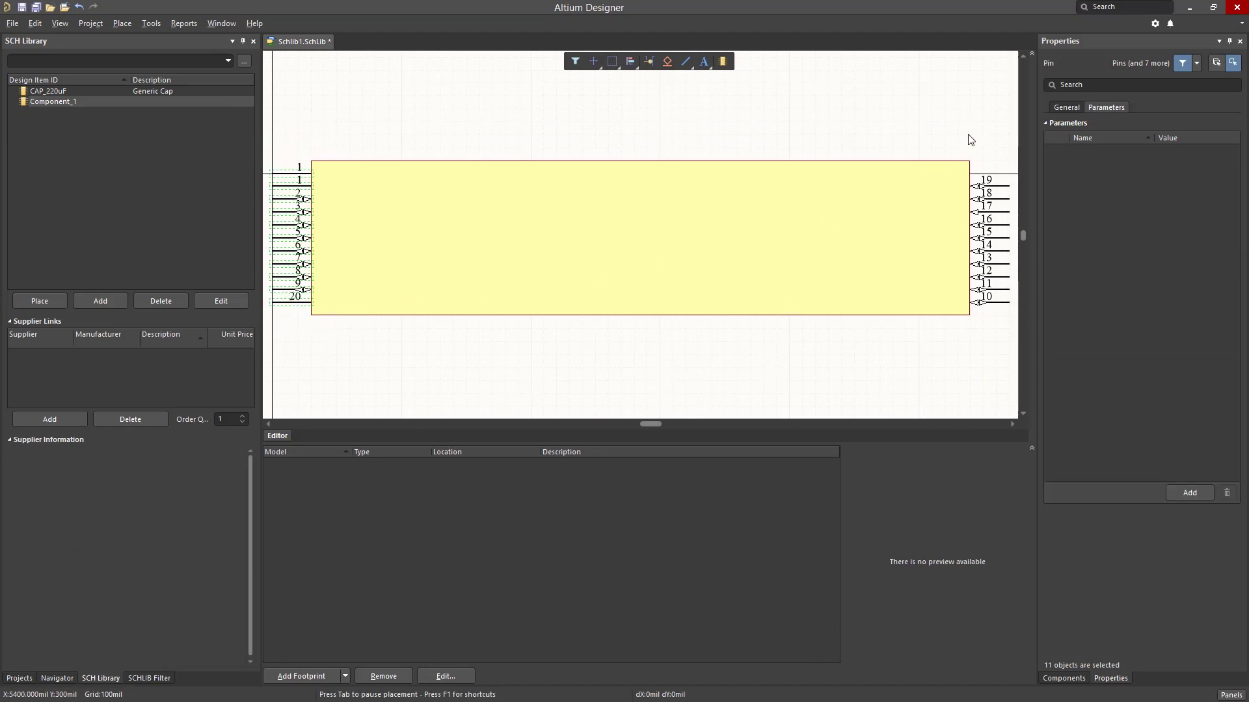
pyautogui.keyDown('shift'); pyautogui.moveTo(953, 131); pyautogui.dragTo(1026, 361); pyautogui.keyUp('shift')
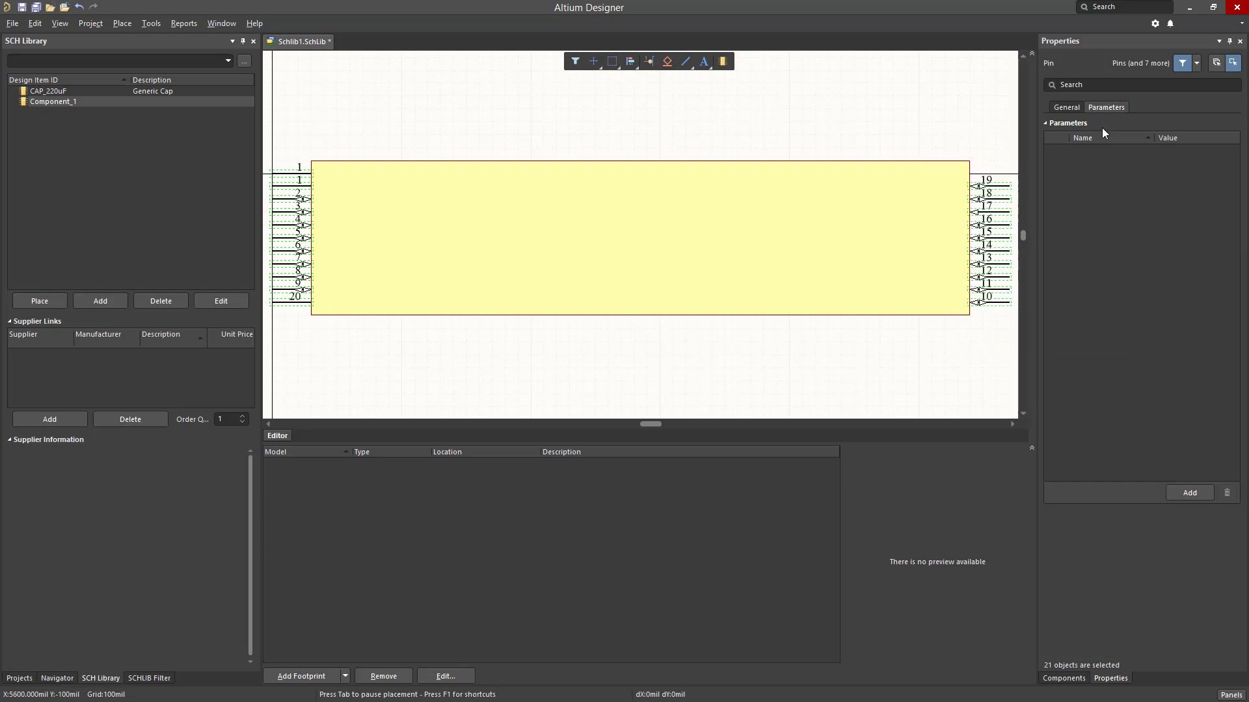
pyautogui.click(1070, 107)
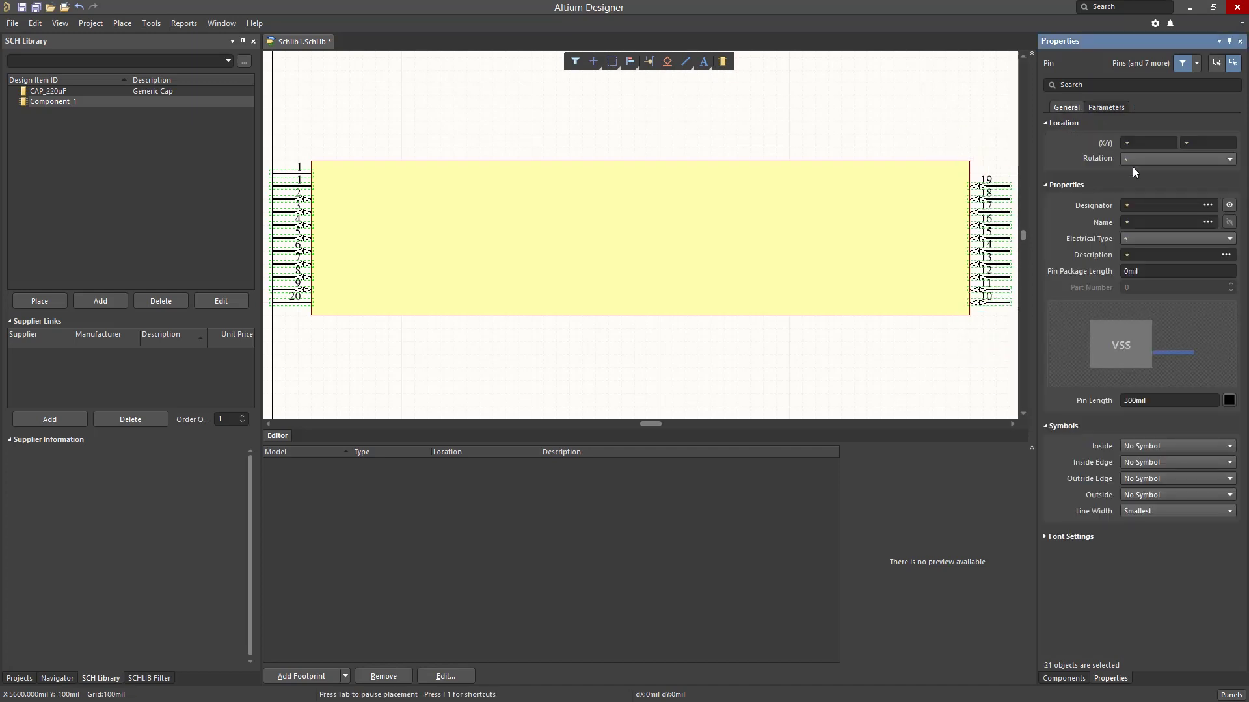
pyautogui.click(1228, 222)
pyautogui.click(585, 140)
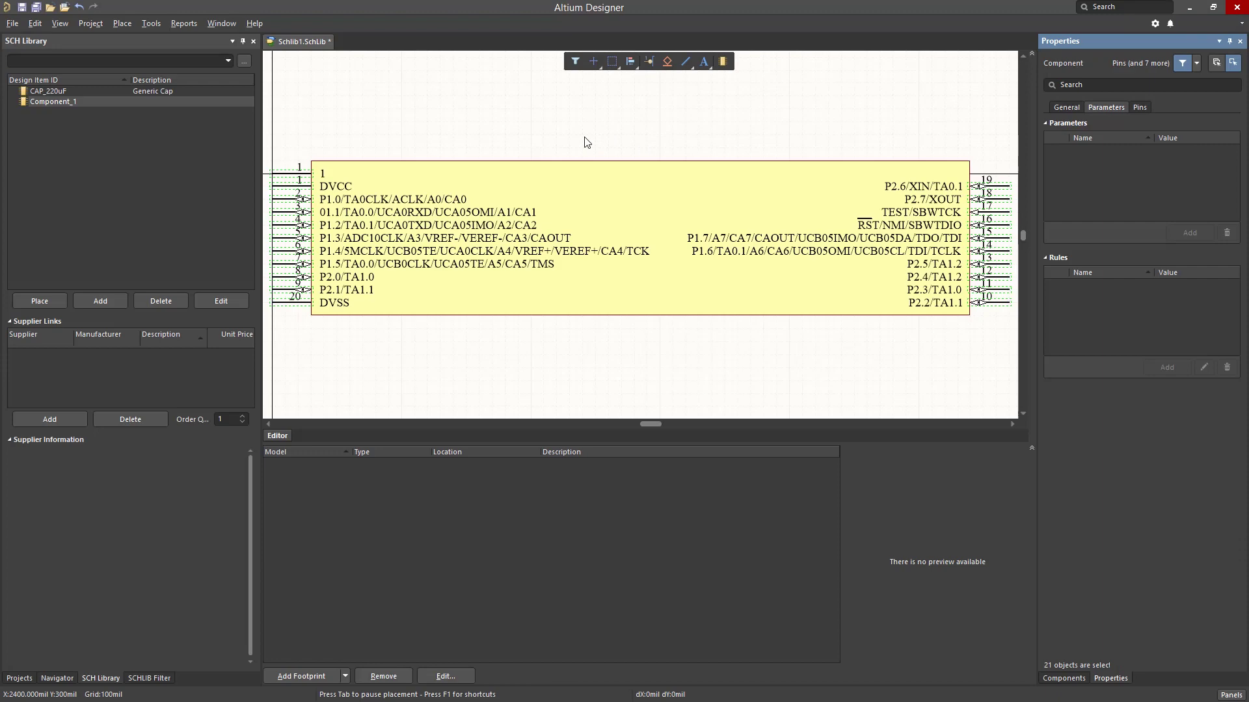
pyautogui.keyDown('ctrl'); pyautogui.scroll(-2, 593, 136); pyautogui.keyUp('ctrl')
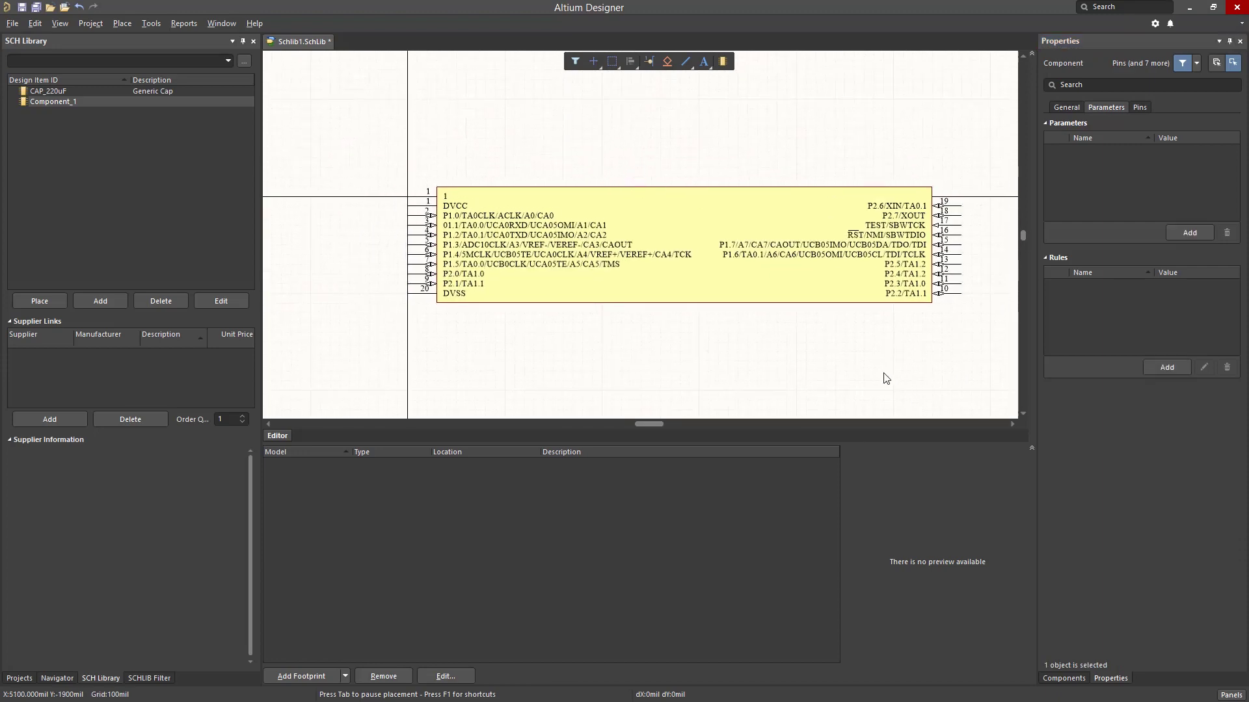
pyautogui.click(1063, 106)
# Open the SL_LCD_SW_LED_2E.SchDoc schematic from disk.
pyautogui.click(11, 25)
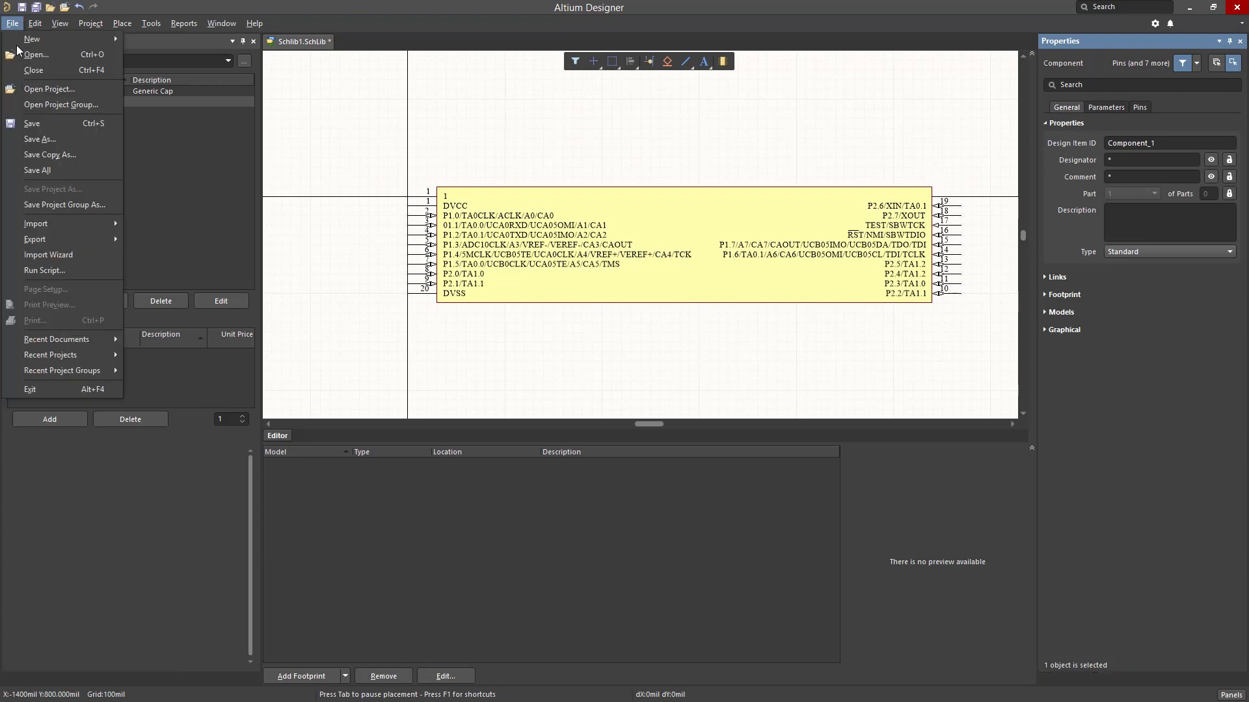
pyautogui.press('Escape')
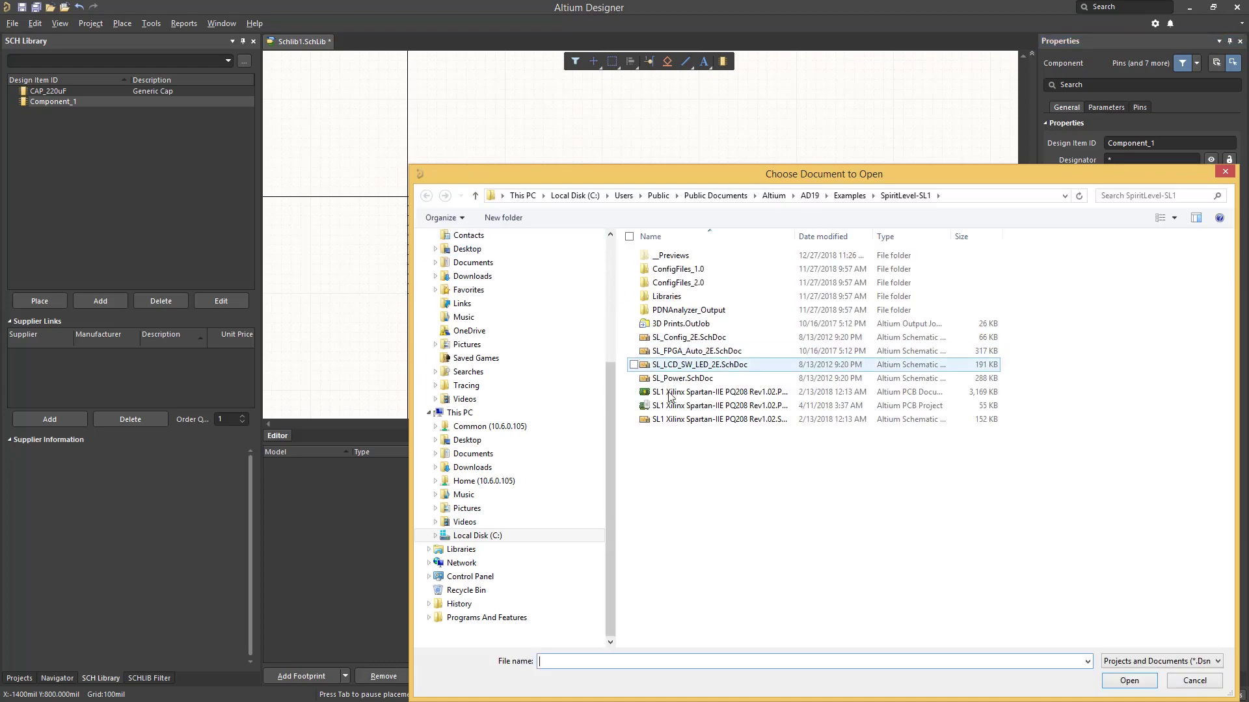
pyautogui.doubleClick(673, 368)
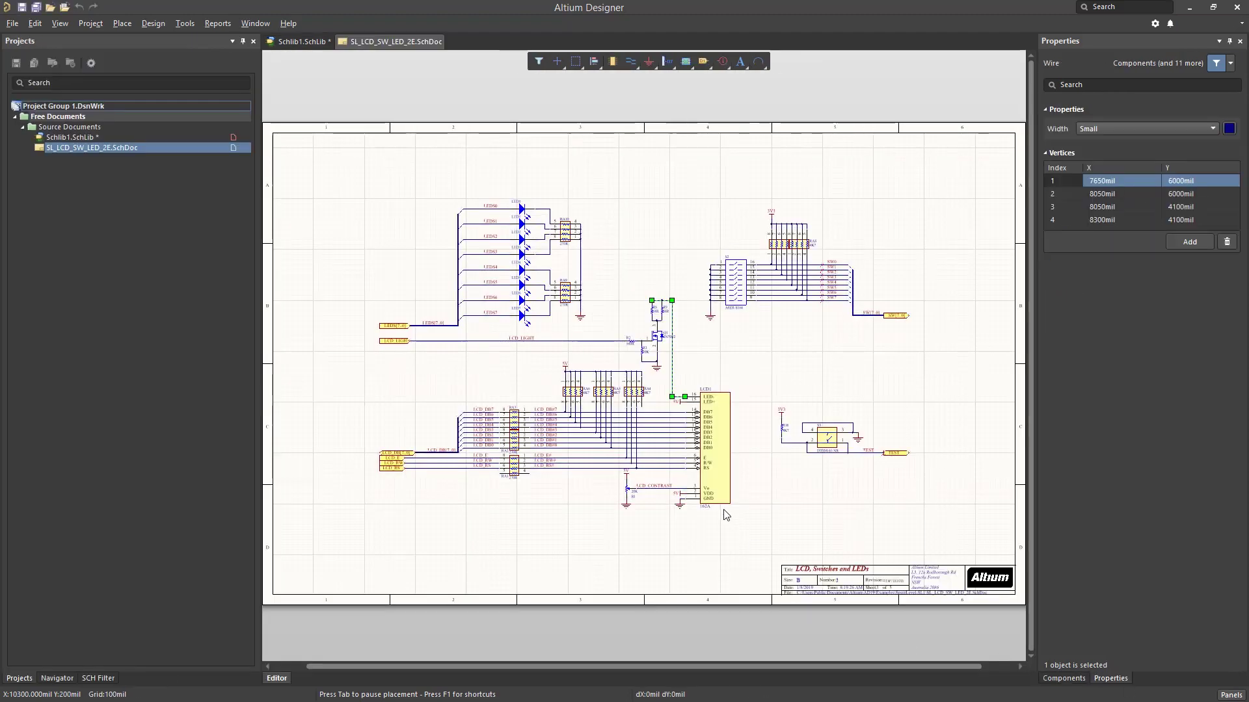
# Copy the LCD1 component from the schematic.
pyautogui.click(721, 481)
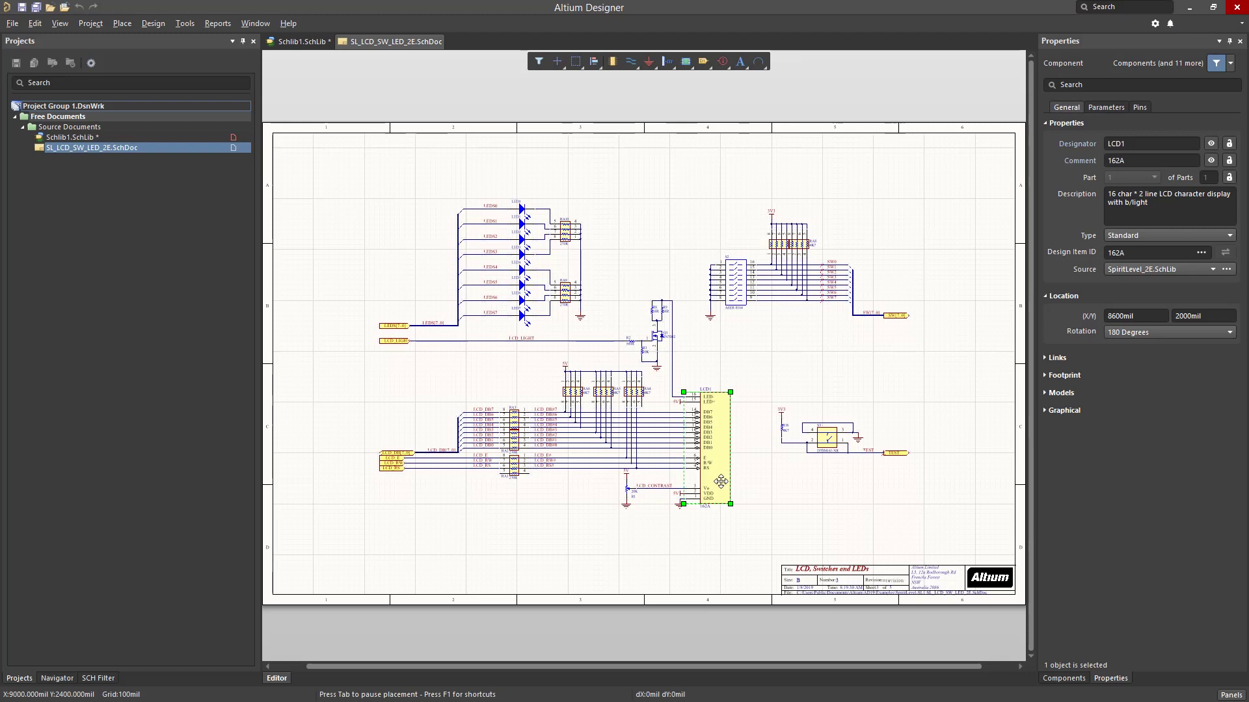
pyautogui.rightClick(721, 481)
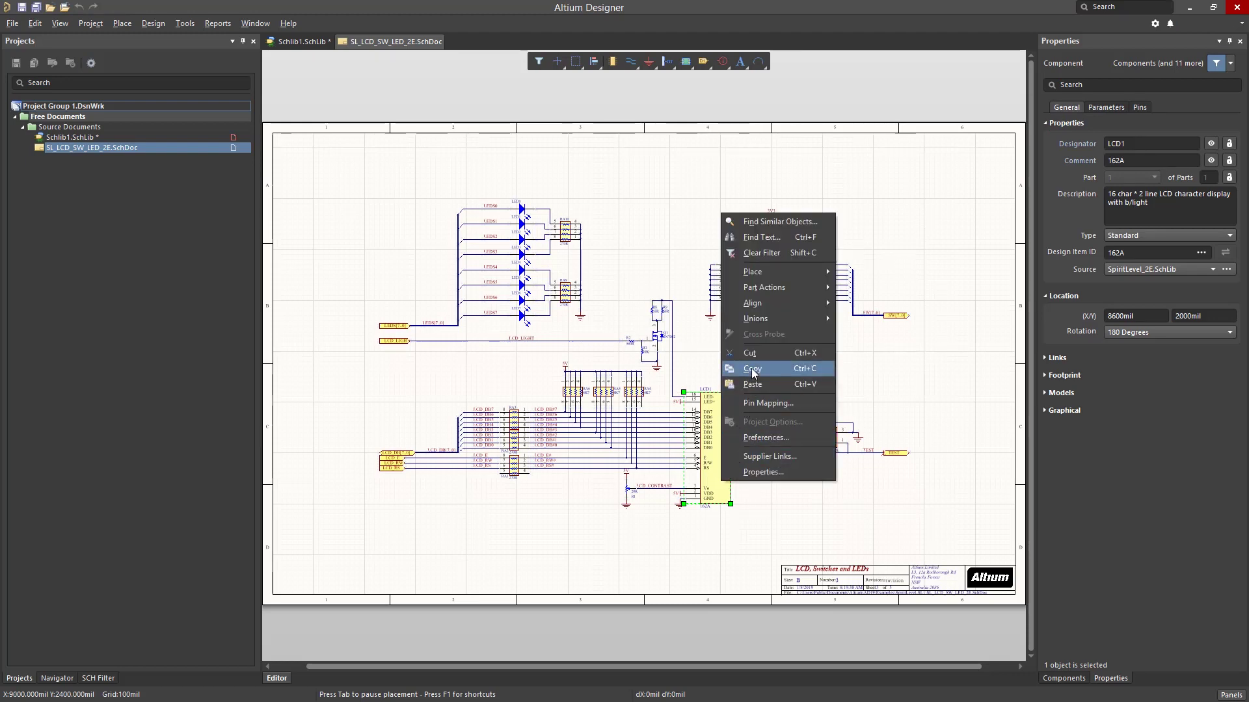
pyautogui.click(751, 384)
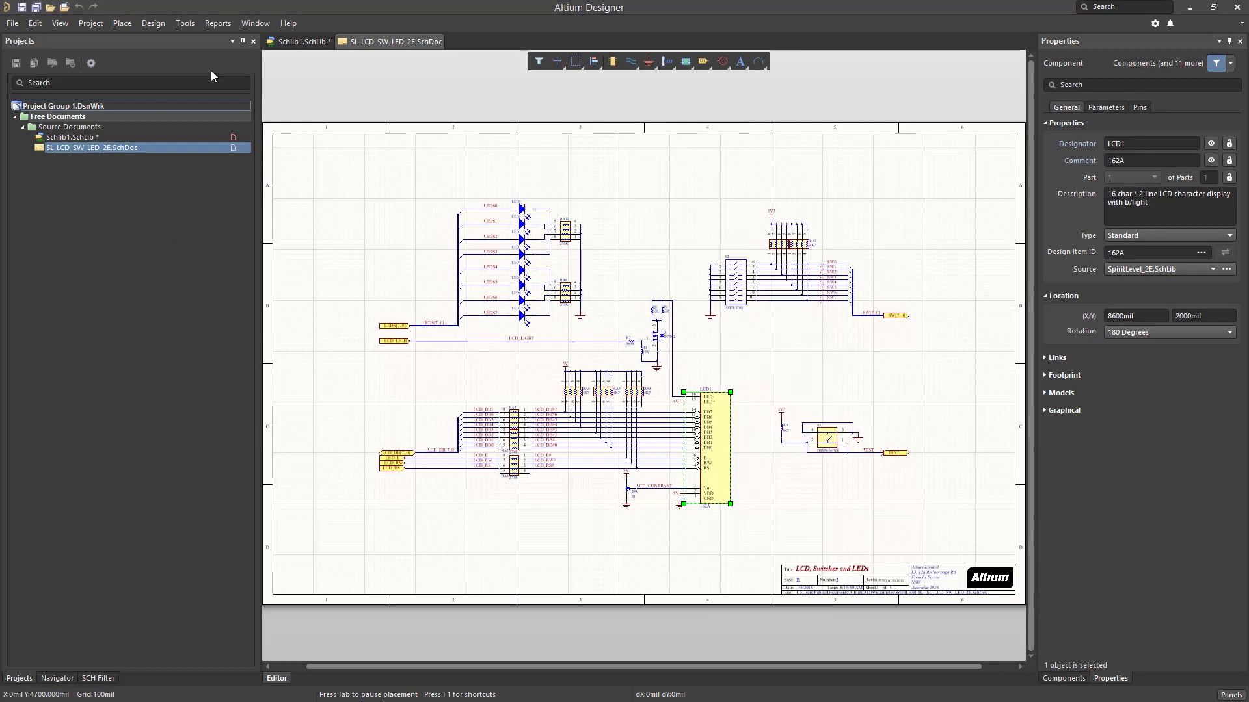
# Paste the copied LCD part into the Schlib1.SchLib component list.
pyautogui.click(73, 137)
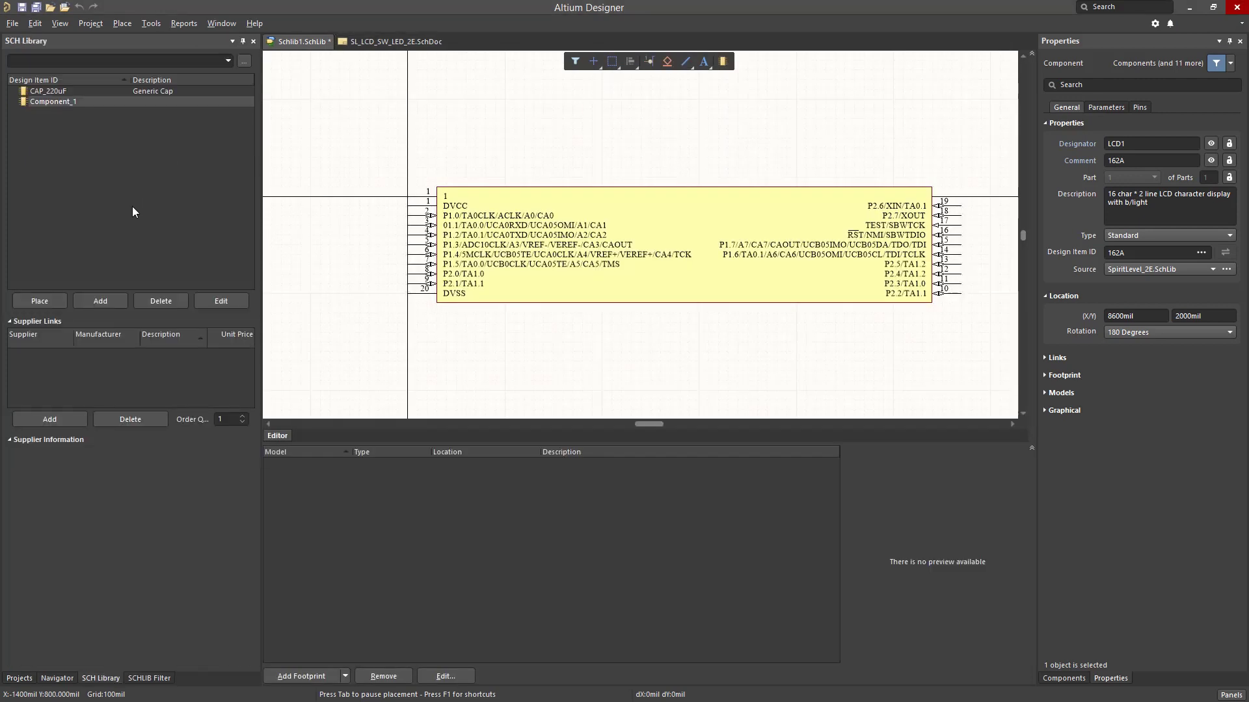
pyautogui.rightClick(118, 193)
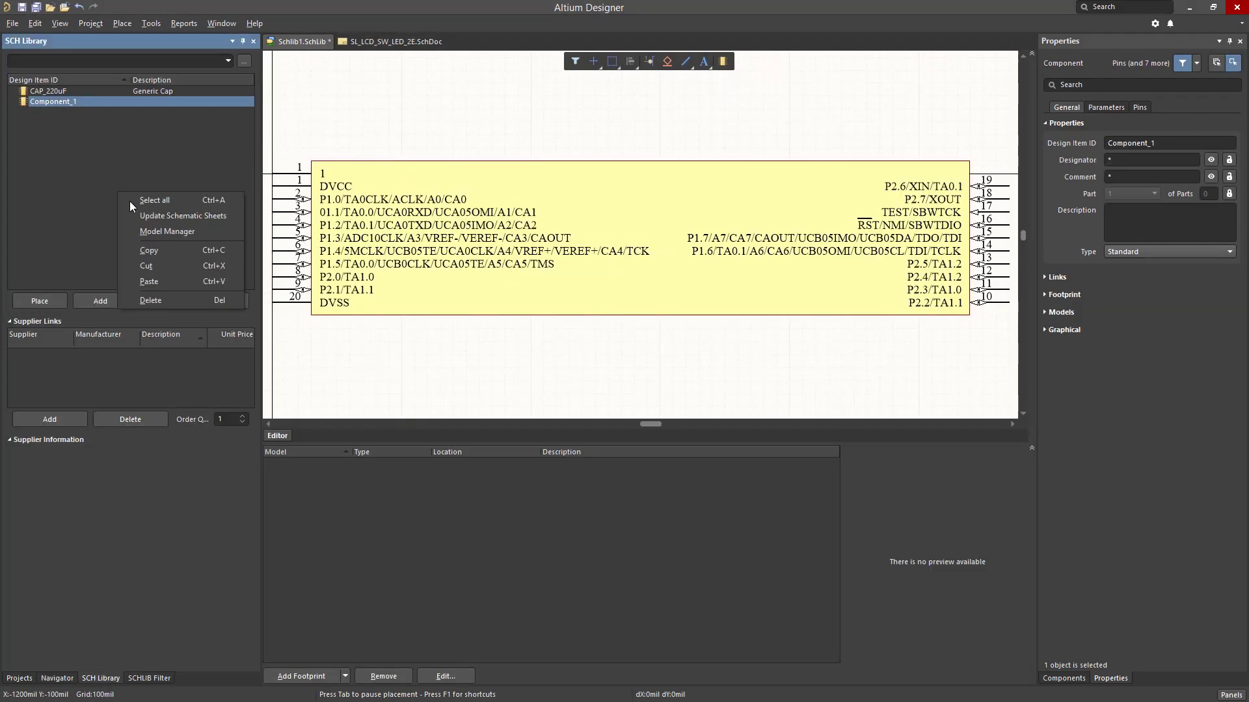
pyautogui.click(150, 281)
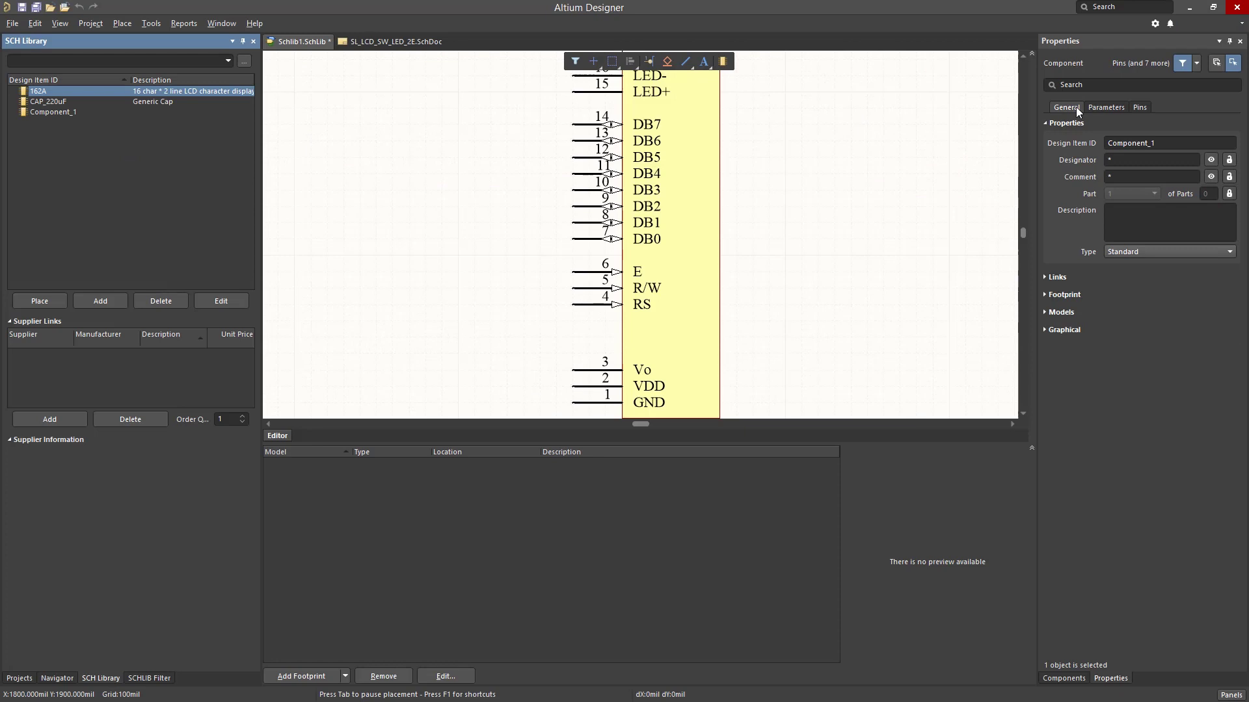
# Set the designator to LCD and the Design Item ID to 162A, then return to the schematic.
pyautogui.click(1096, 106)
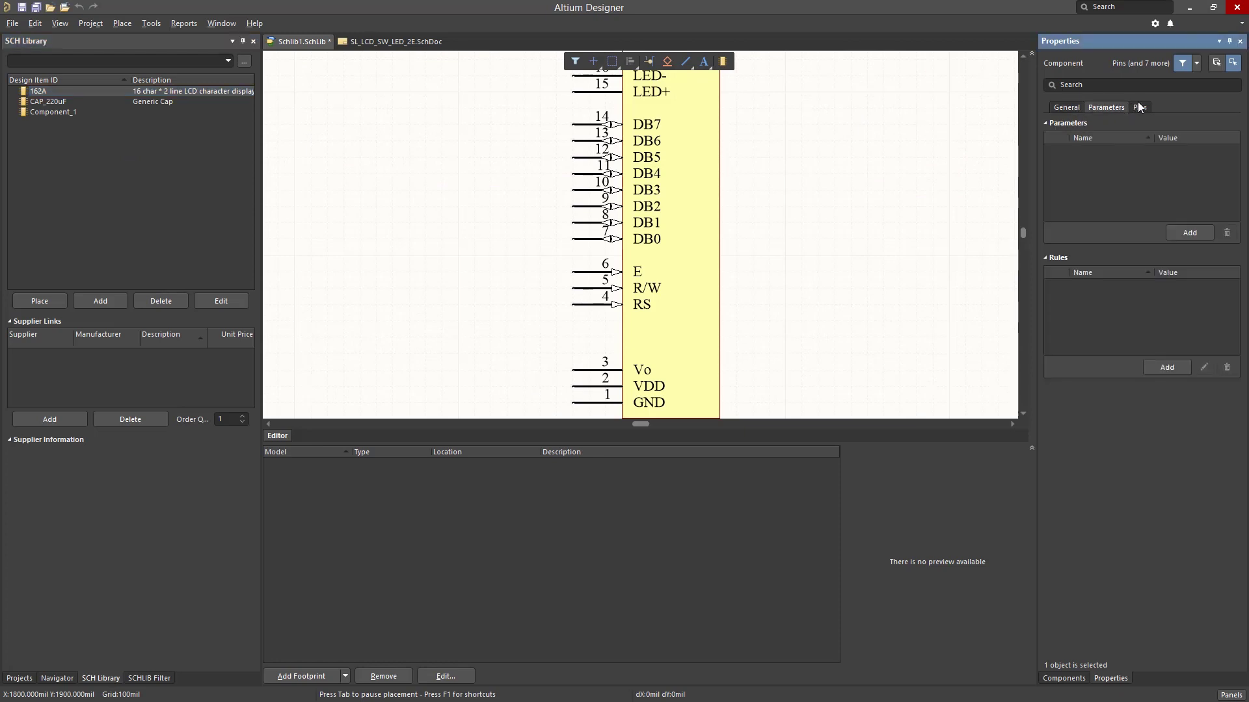
pyautogui.click(1067, 106)
pyautogui.click(1129, 163)
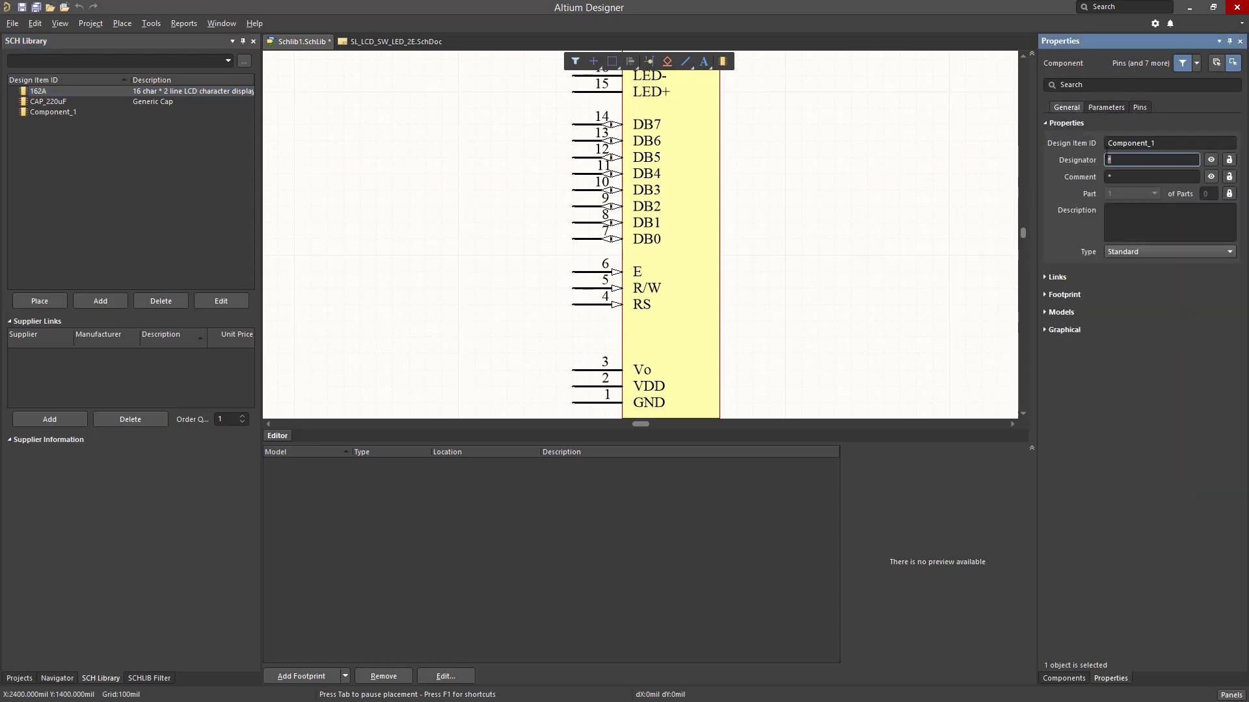
pyautogui.write('lcd')
pyautogui.click(1172, 142)
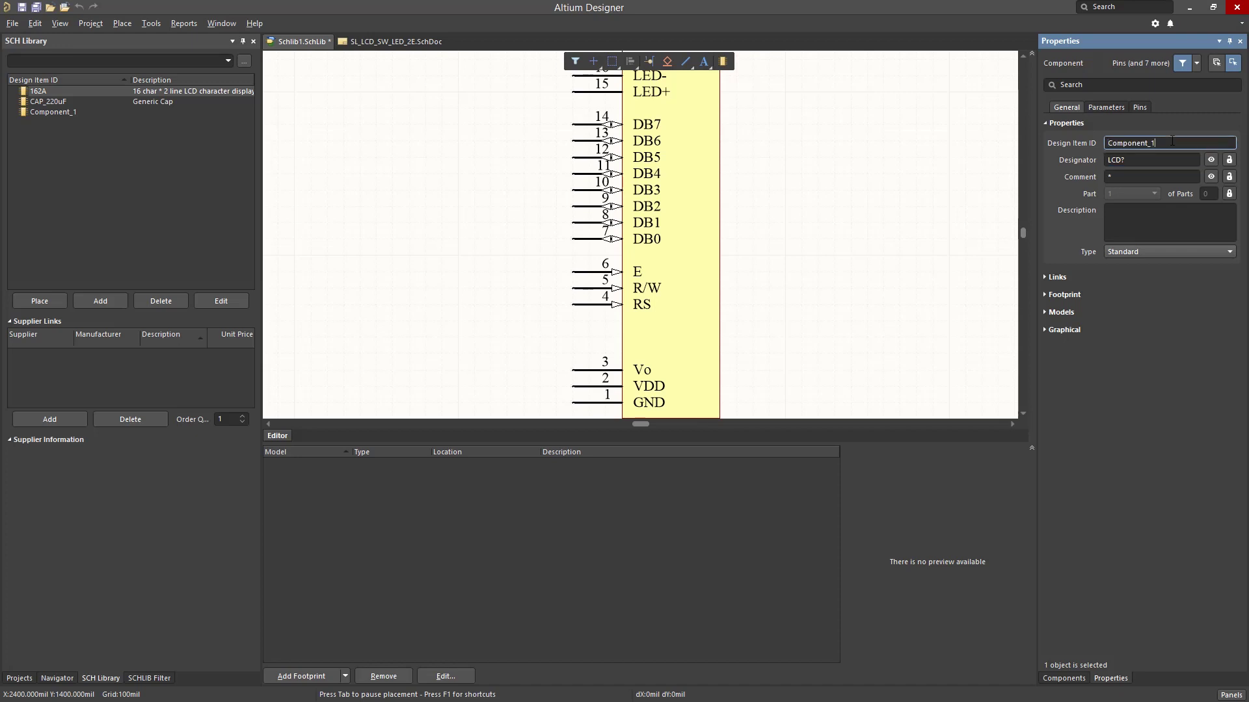
pyautogui.write('162')
pyautogui.press('BackSpace')
pyautogui.press('BackSpace')
pyautogui.press('BackSpace')
pyautogui.press('BackSpace')
pyautogui.press('BackSpace')
pyautogui.press('BackSpace')
pyautogui.press('BackSpace')
pyautogui.press('BackSpace')
pyautogui.press('BackSpace')
pyautogui.press('BackSpace')
pyautogui.press('BackSpace')
pyautogui.press('BackSpace')
pyautogui.press('BackSpace')
pyautogui.write('162')
pyautogui.press('Return')
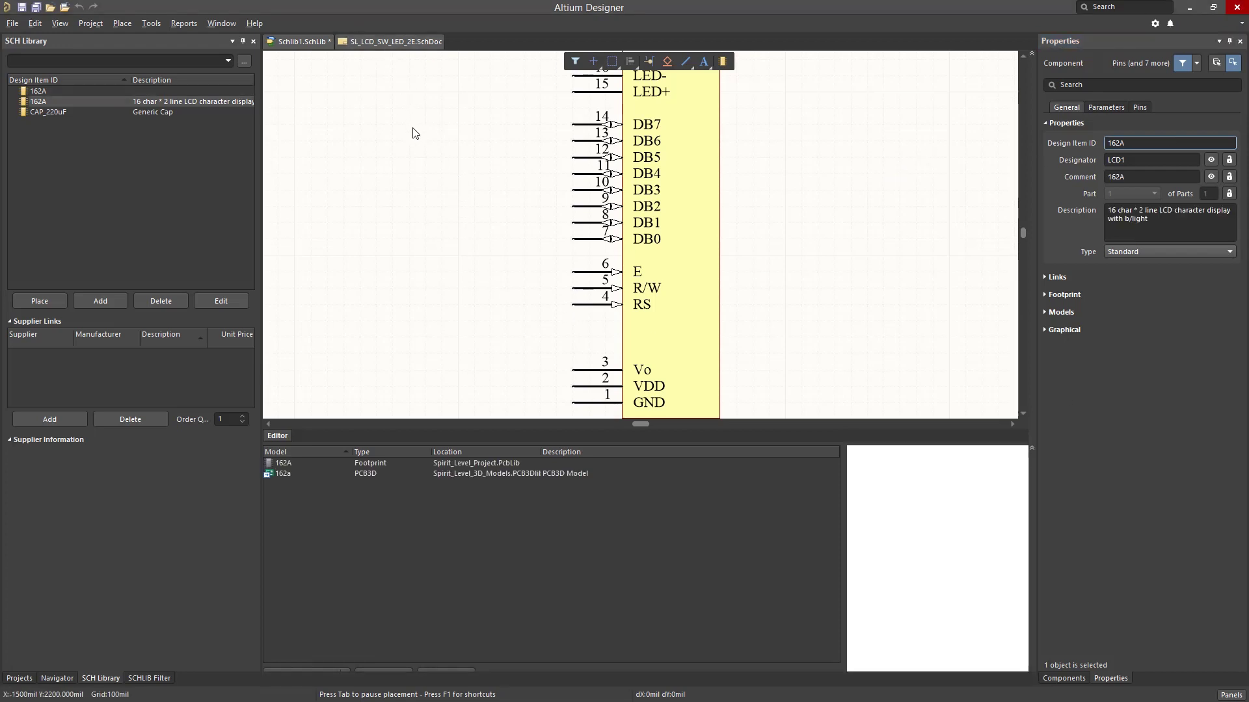
pyautogui.hotkey('ctrl', 'Tab')
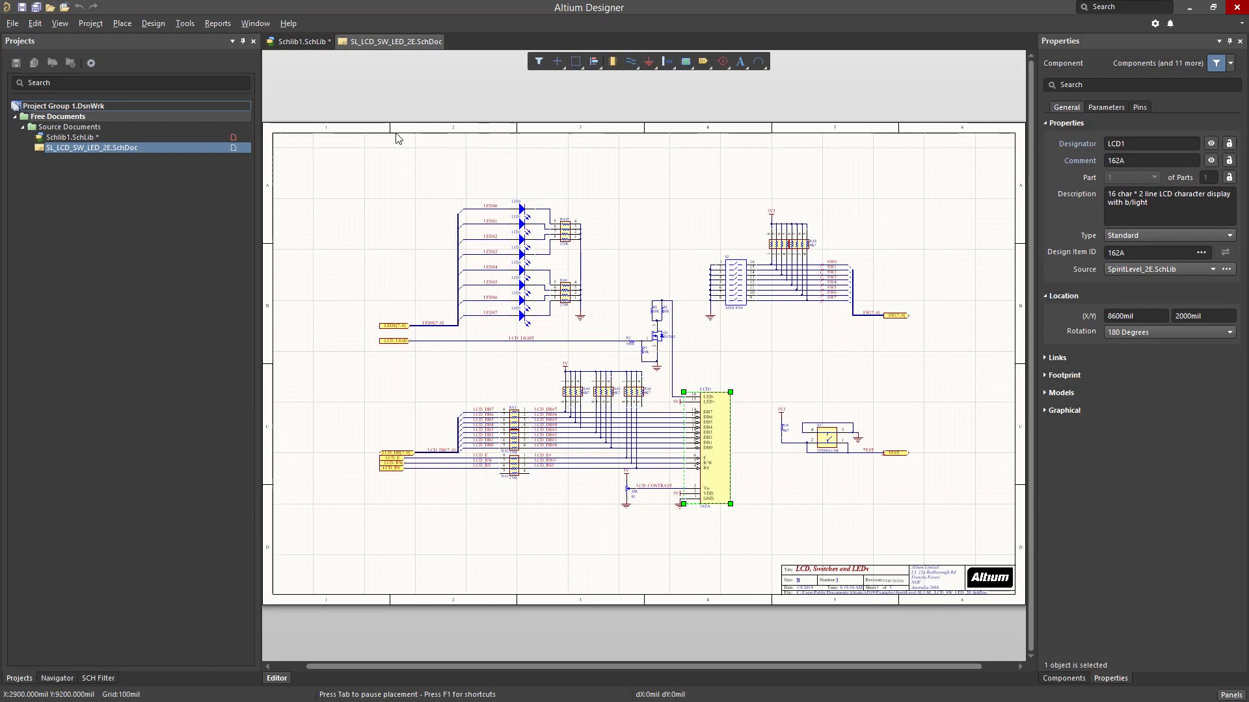
# Check the Design menu and close it without running a command.
pyautogui.click(166, 26)
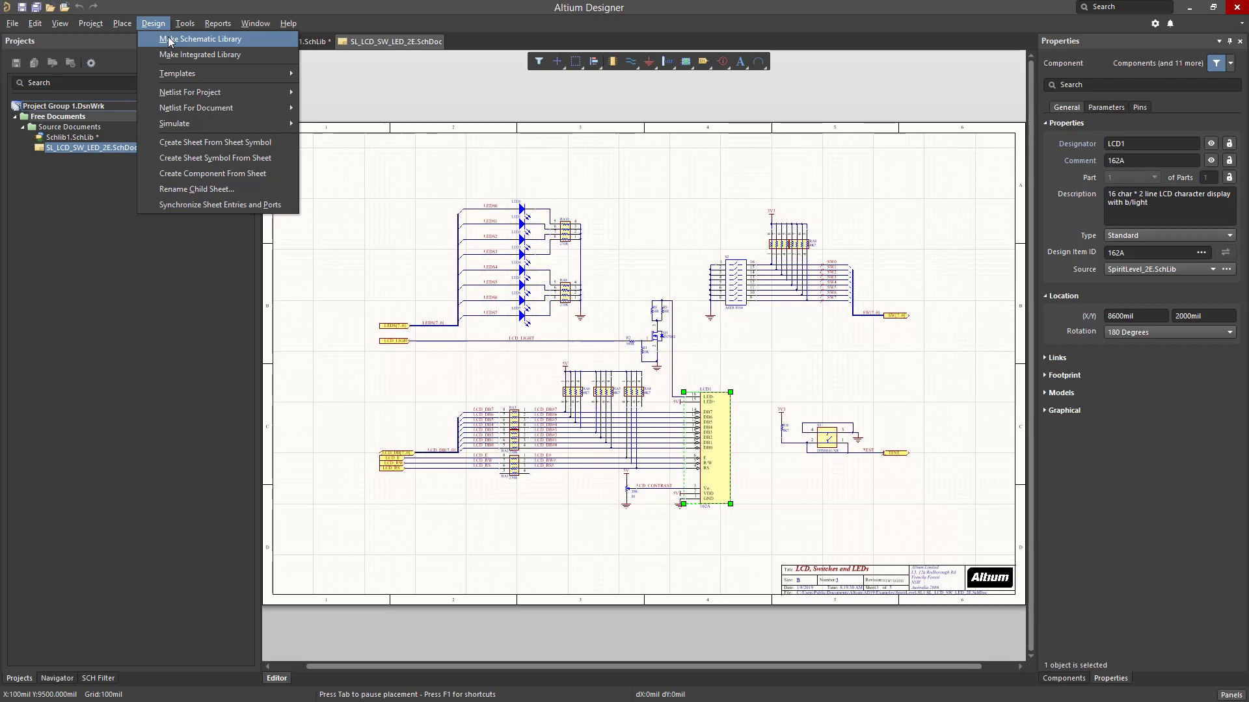
pyautogui.click(449, 92)
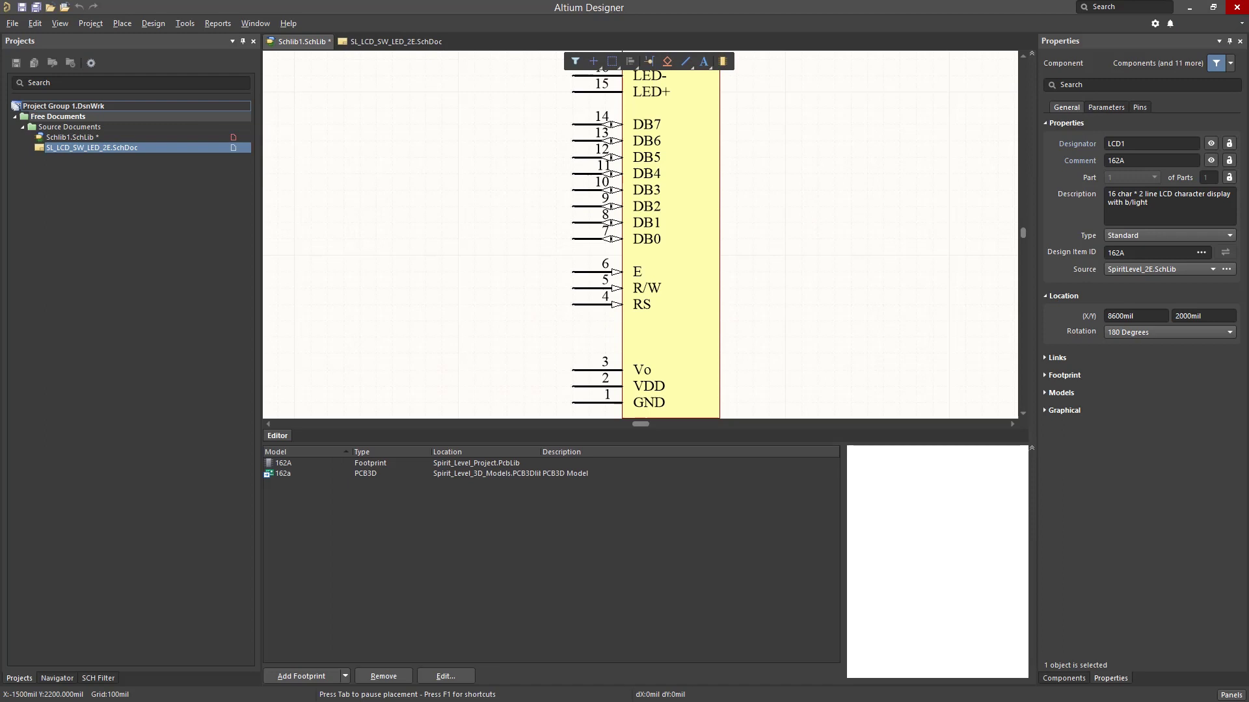
# Save the library to the Desktop folder under the name Schlib1.SchLib.
pyautogui.click(11, 24)
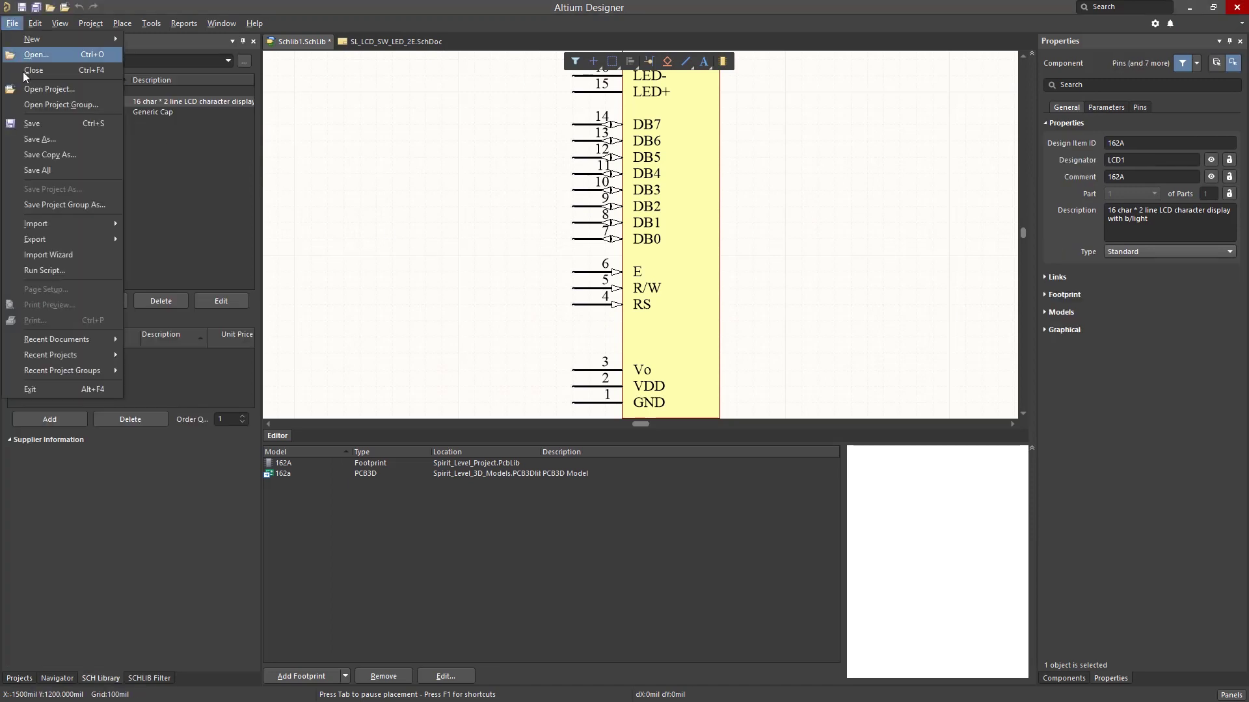
pyautogui.click(426, 265)
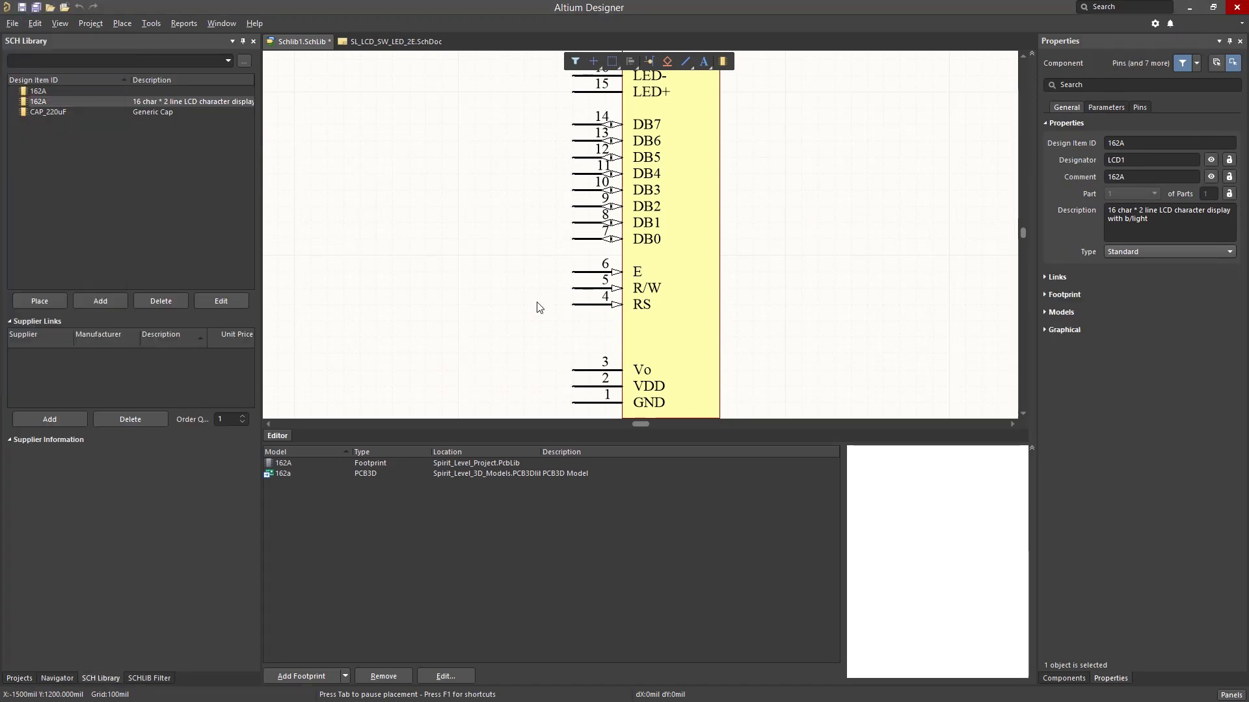
pyautogui.hotkey('ctrl', 's')
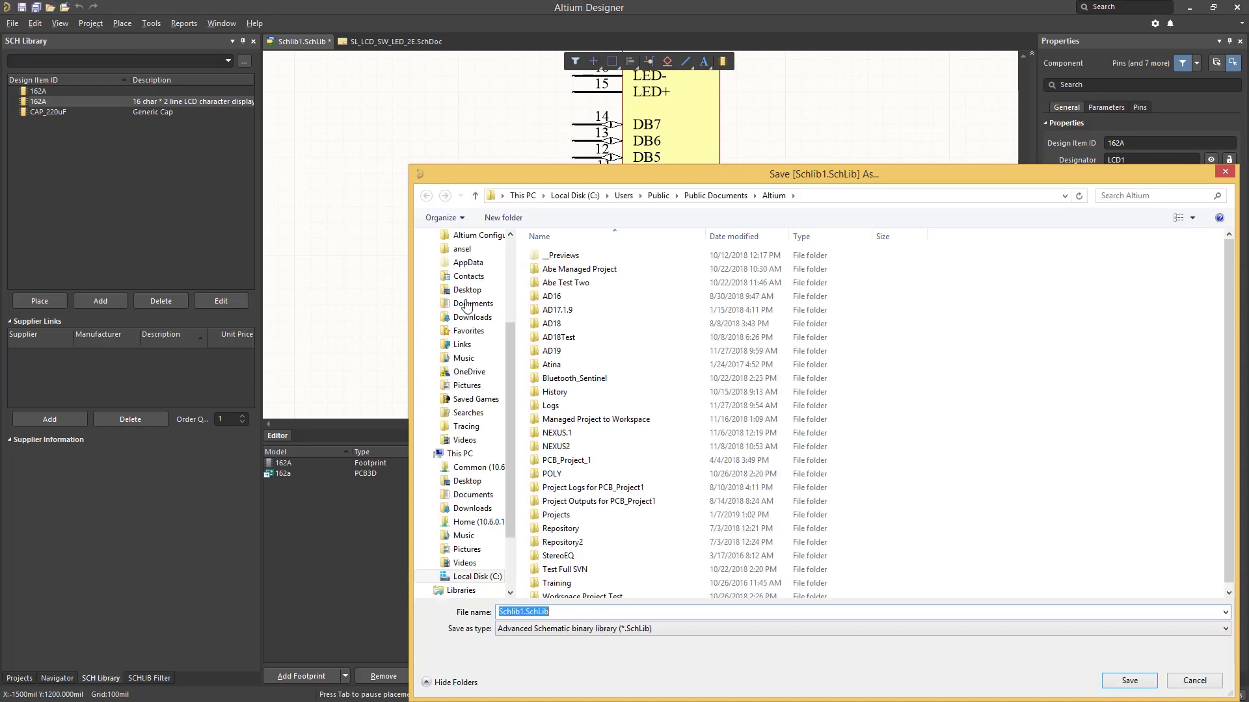
pyautogui.click(467, 289)
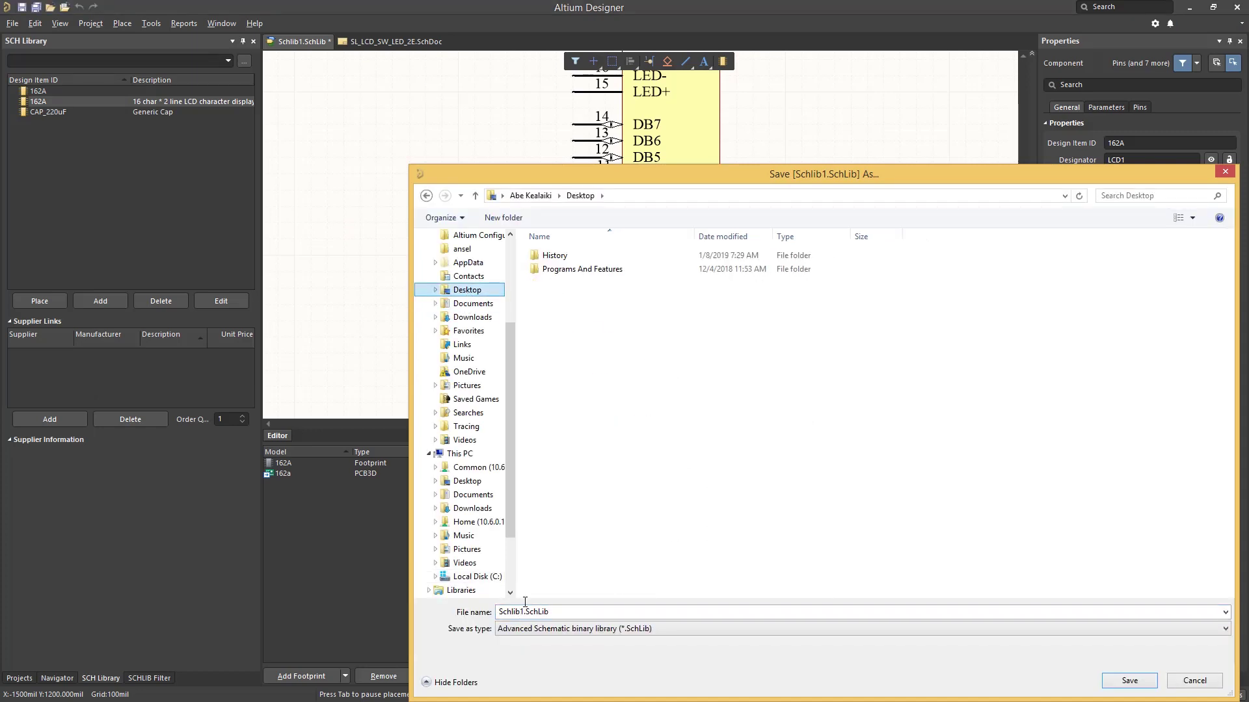
pyautogui.click(1119, 683)
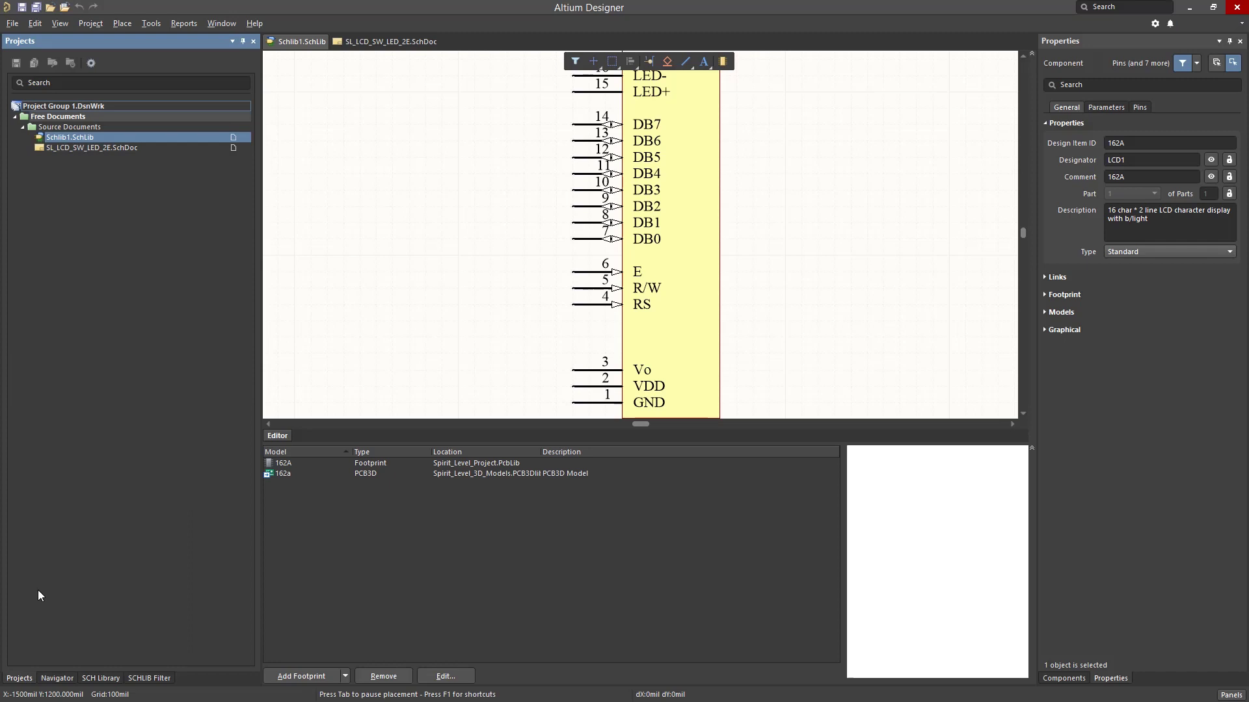
# Close Schlib1.SchLib and SL_LCD_SW_LED_2E.SchDoc with Close Project Documents on Free Documents.
pyautogui.rightClick(59, 118)
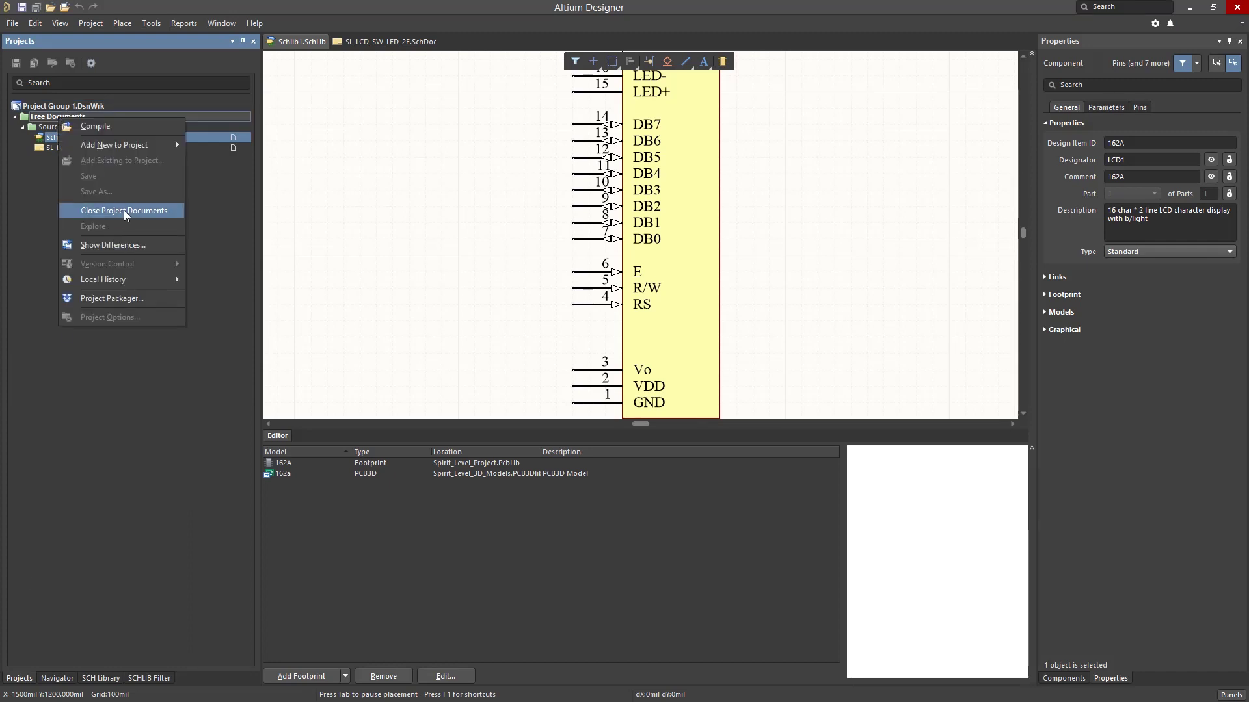
pyautogui.click(149, 218)
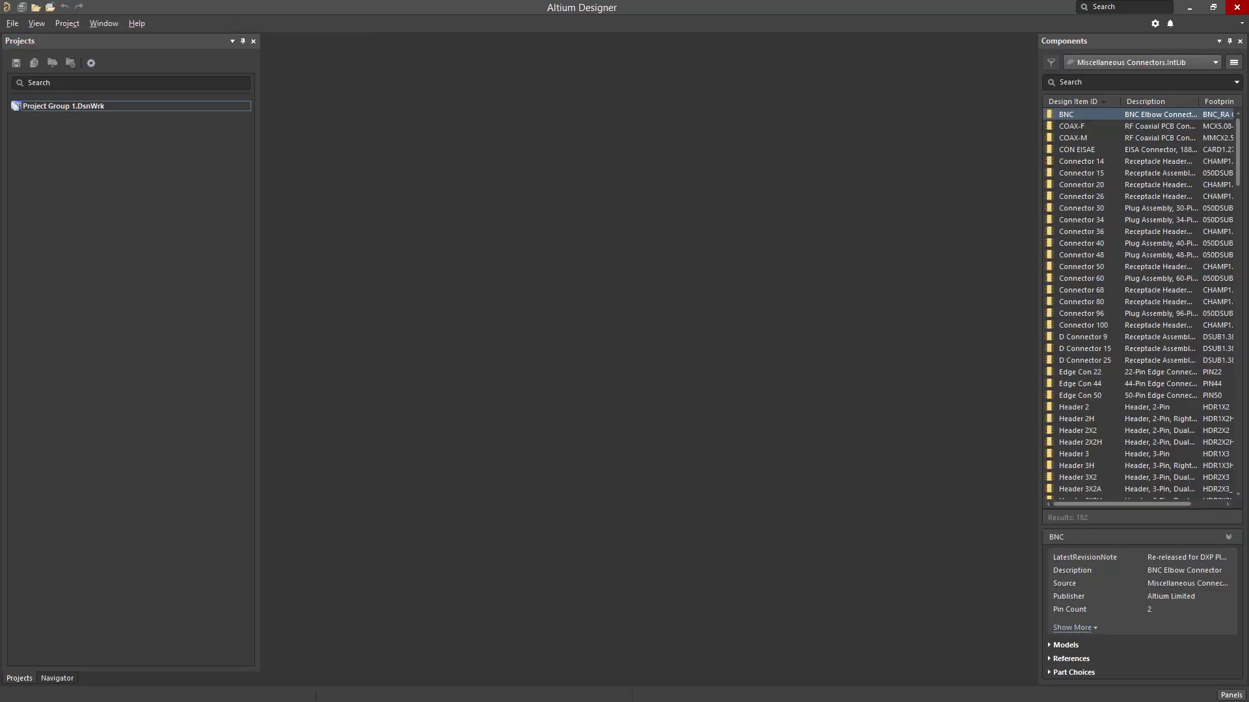
# Install Schlib1.SchLib from the Desktop through the File-based Libraries Preferences dialog.
pyautogui.click(1234, 63)
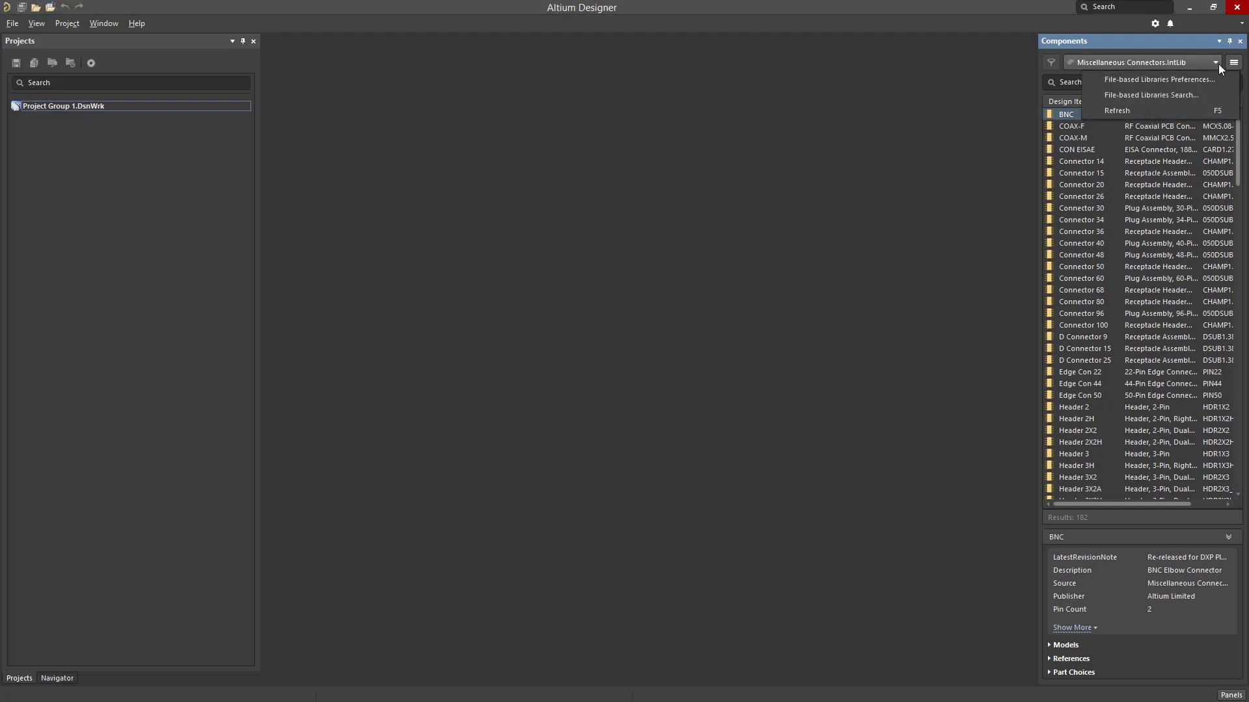
pyautogui.click(1186, 80)
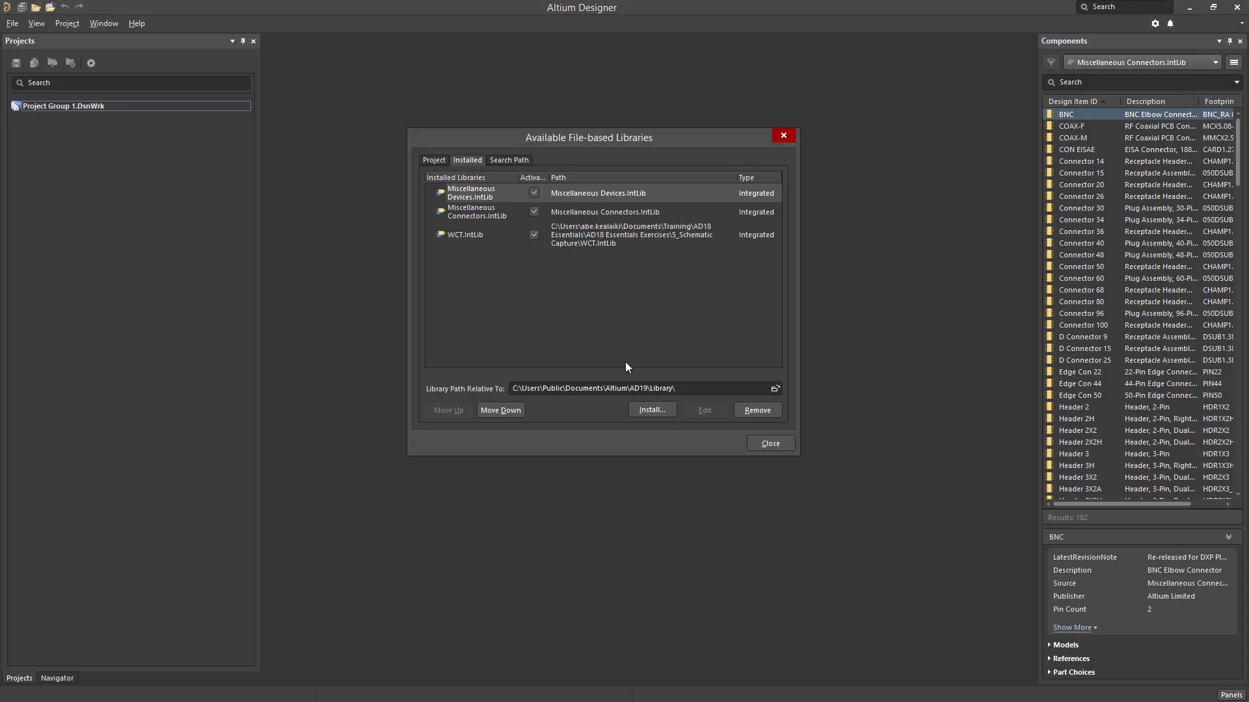
pyautogui.click(651, 410)
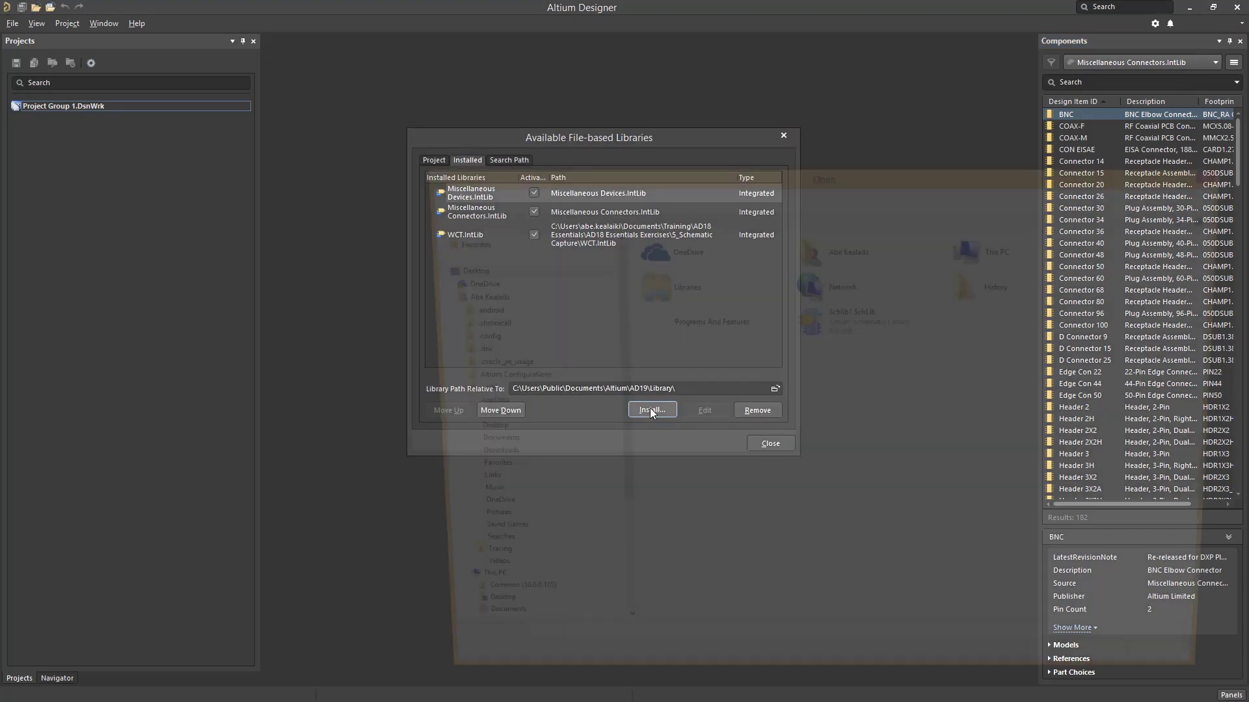
pyautogui.click(834, 323)
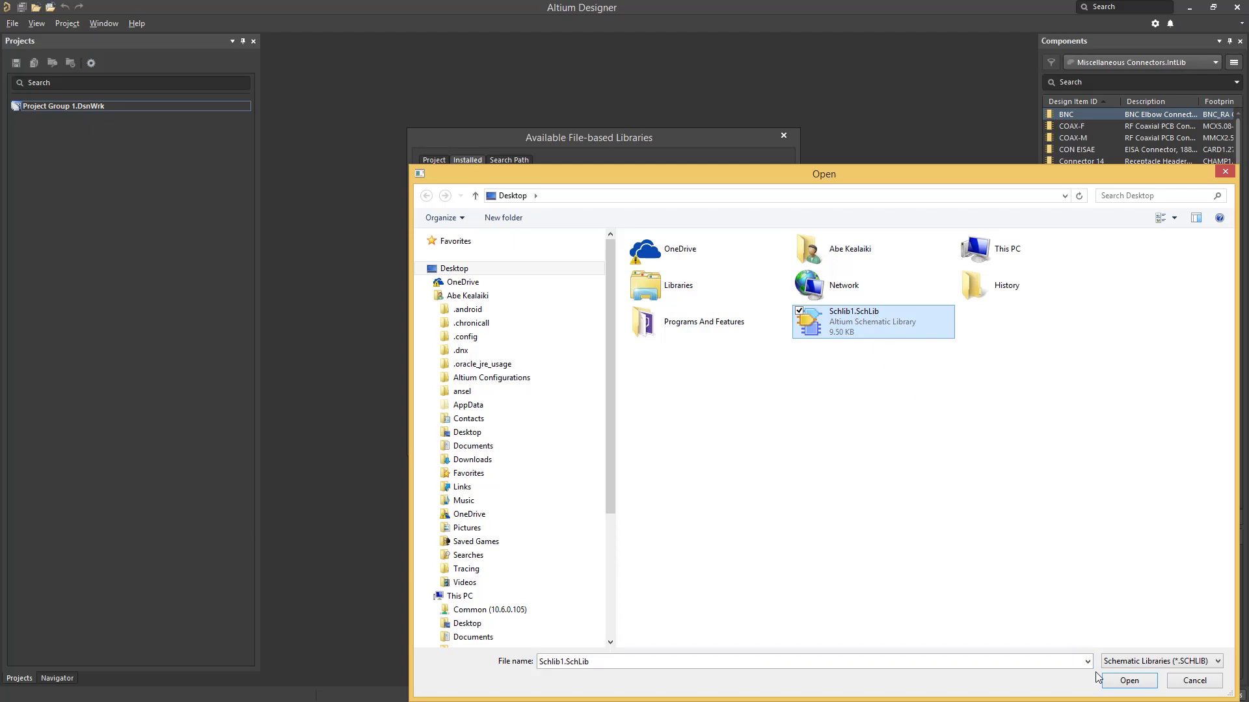
pyautogui.click(1129, 681)
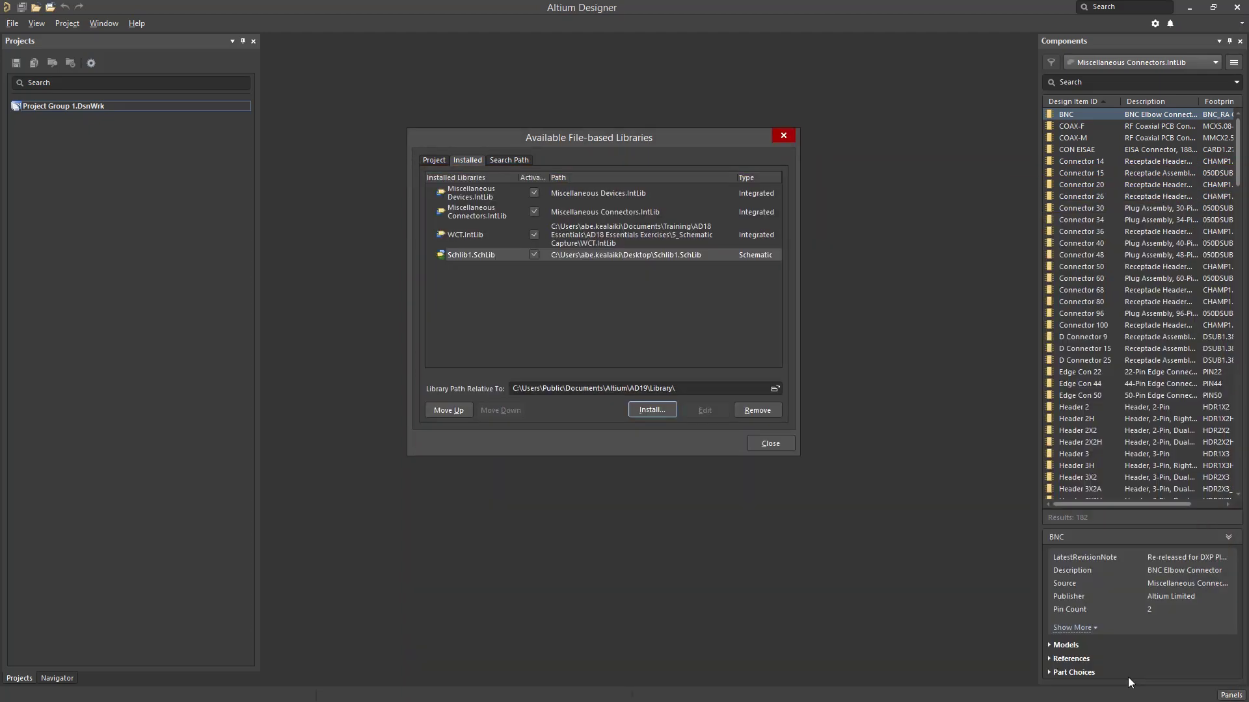
pyautogui.click(775, 447)
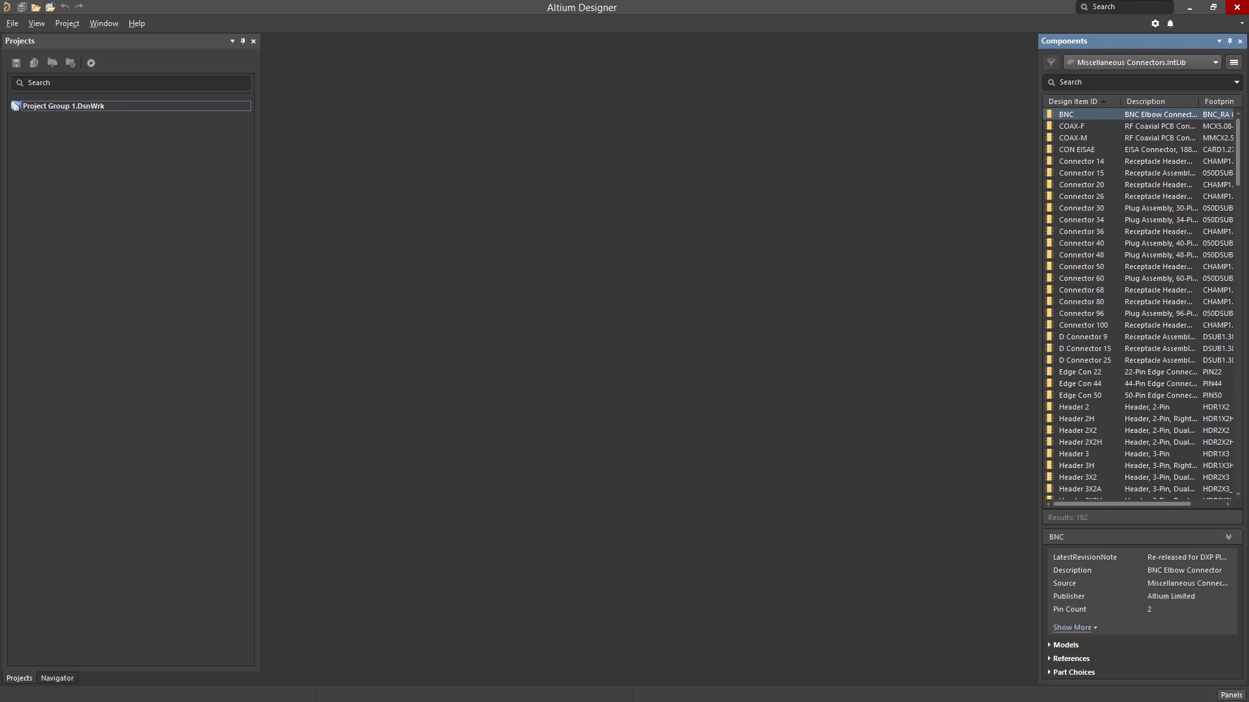
# Select Schlib1.SchLib in the Components panel and preview its CAP_220uF and 162A parts.
pyautogui.click(1114, 58)
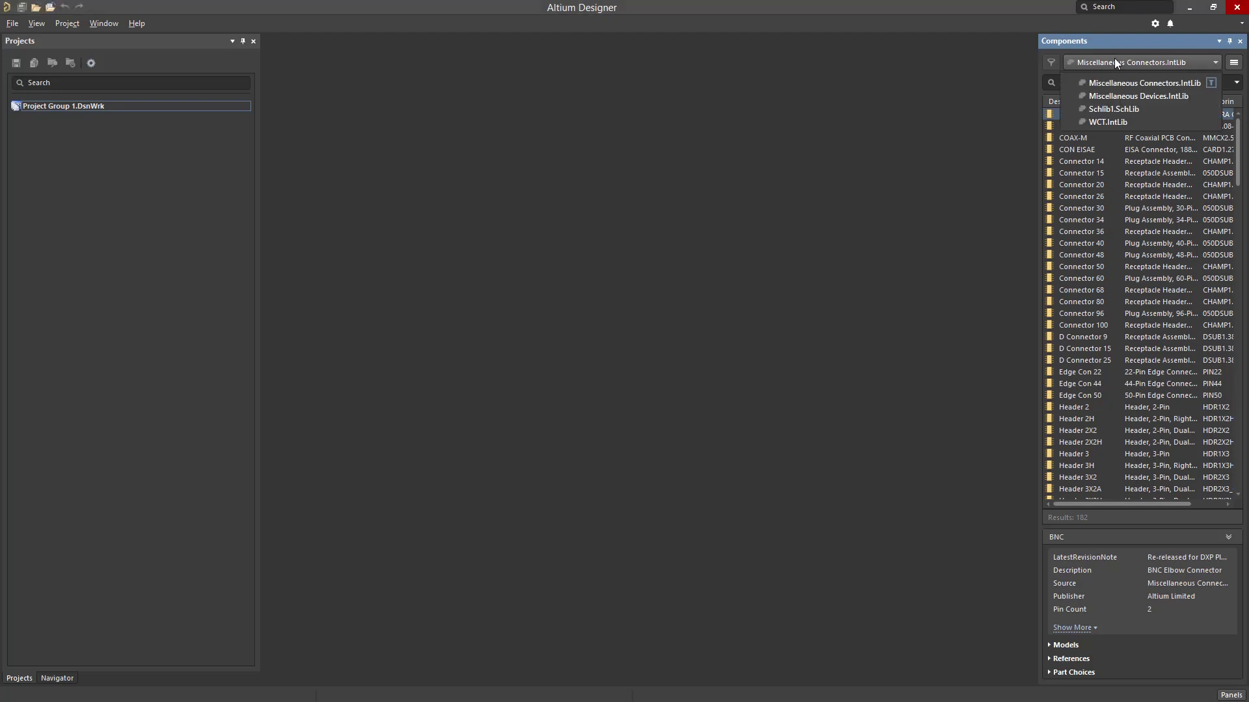
pyautogui.click(1113, 108)
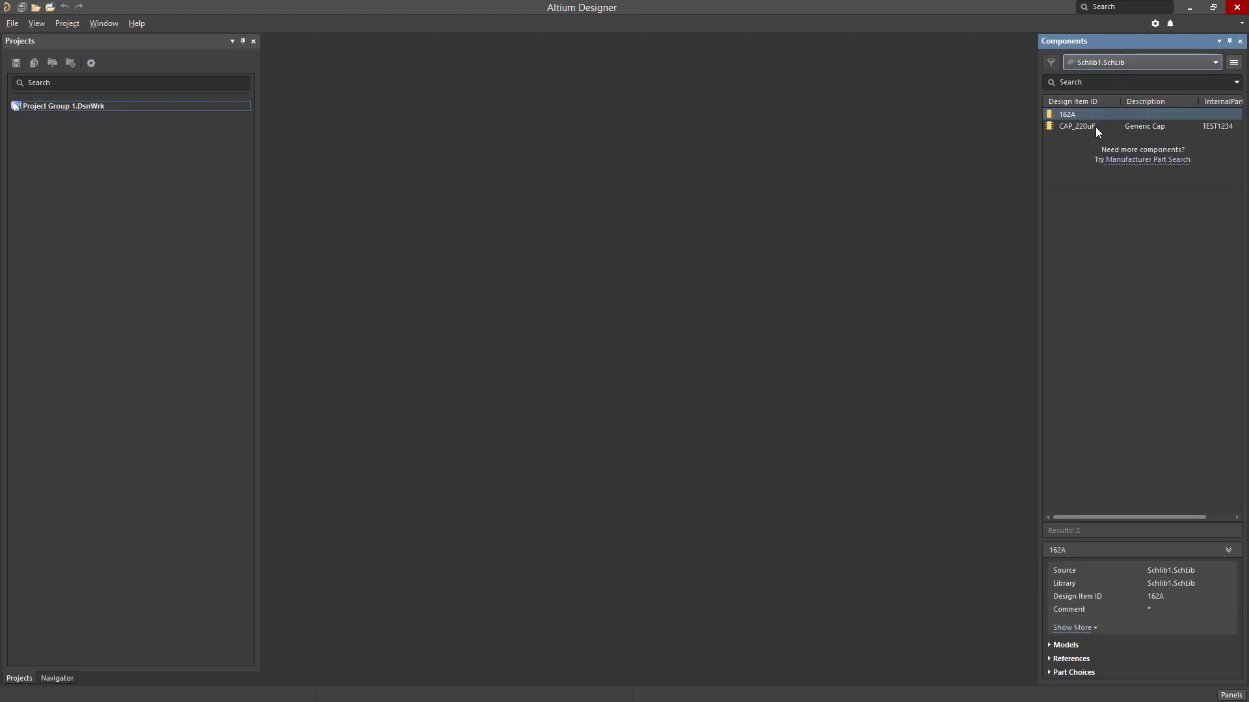
pyautogui.click(1096, 127)
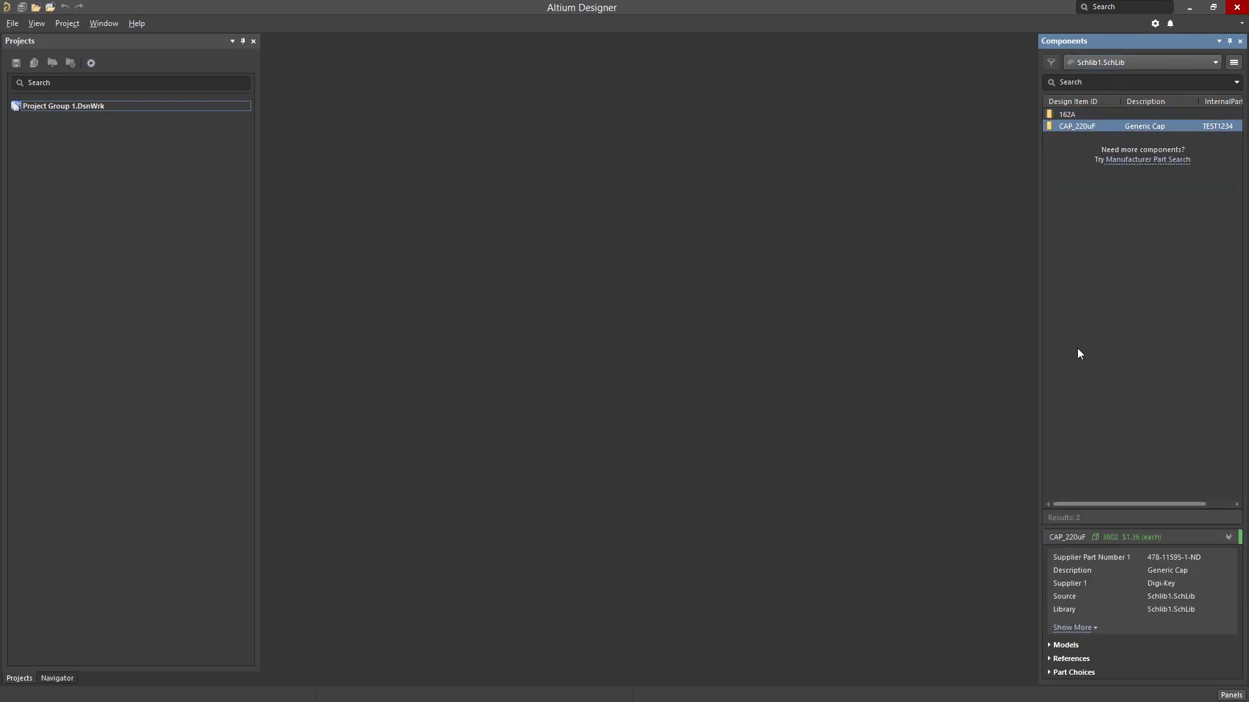
pyautogui.click(1049, 644)
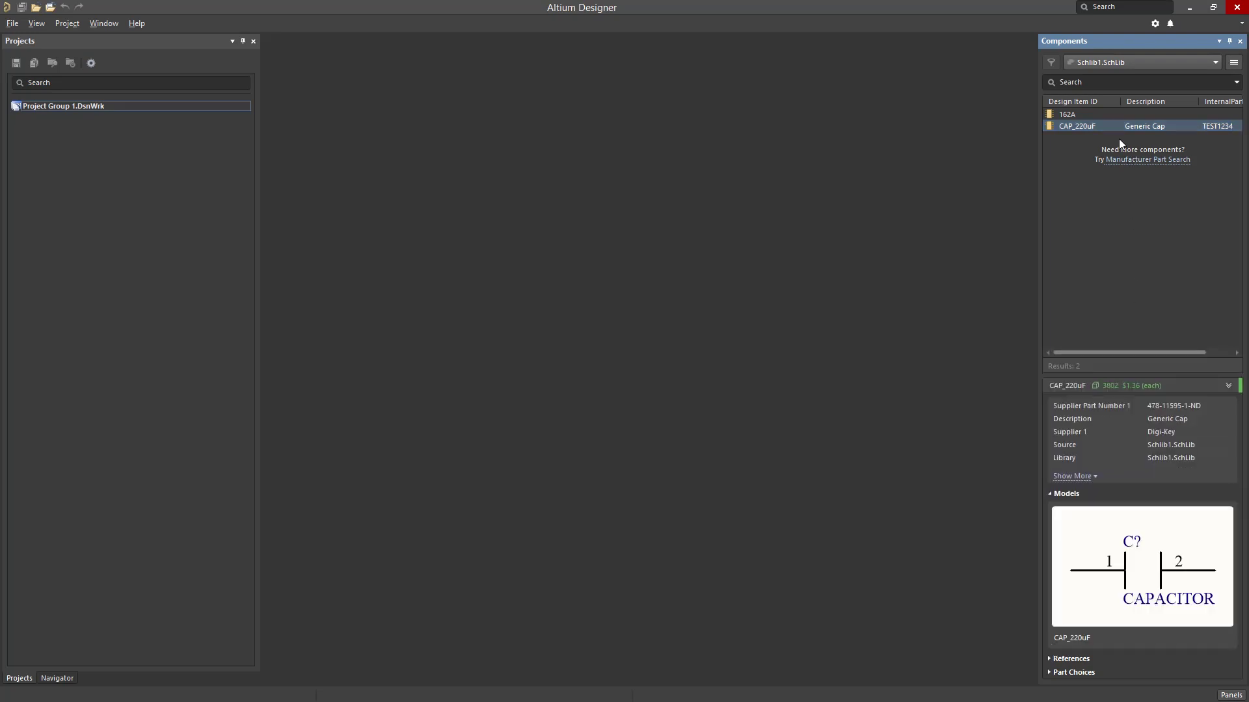
pyautogui.click(1109, 114)
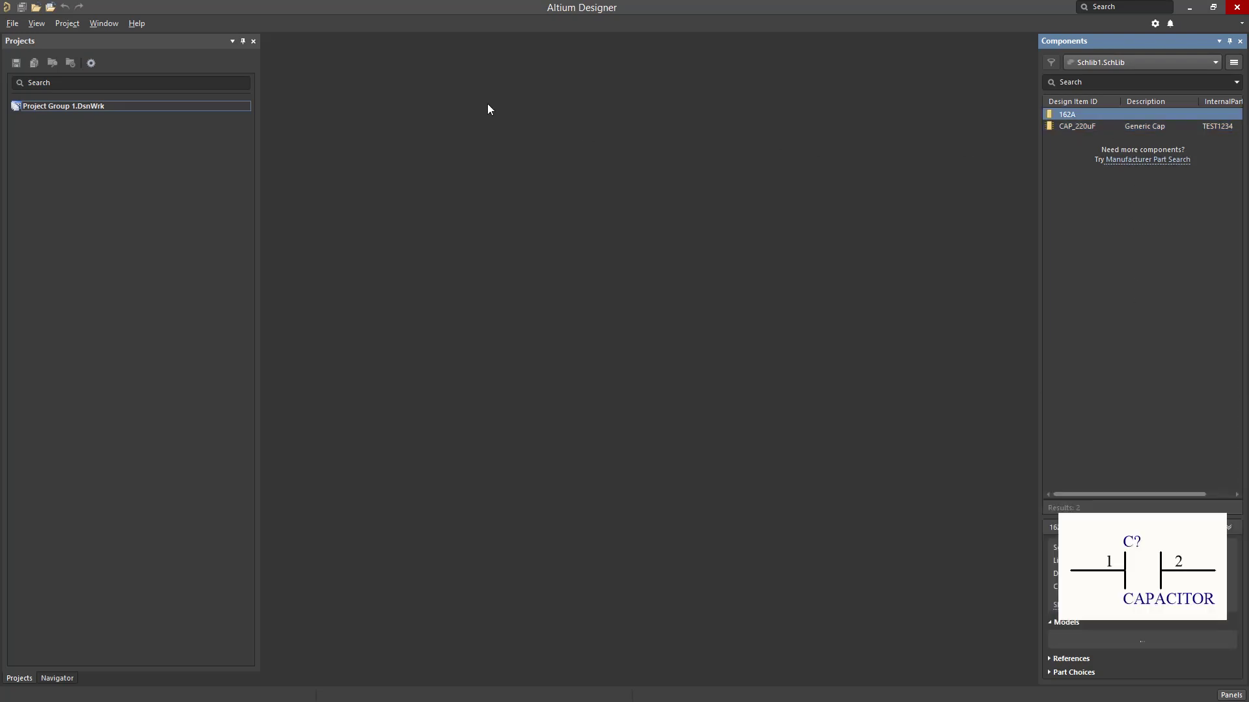
pyautogui.click(12, 24)
# Create a new schematic sheet and place the 162A LCD part on it.
pyautogui.moveTo(108, 38)
pyautogui.click(159, 57)
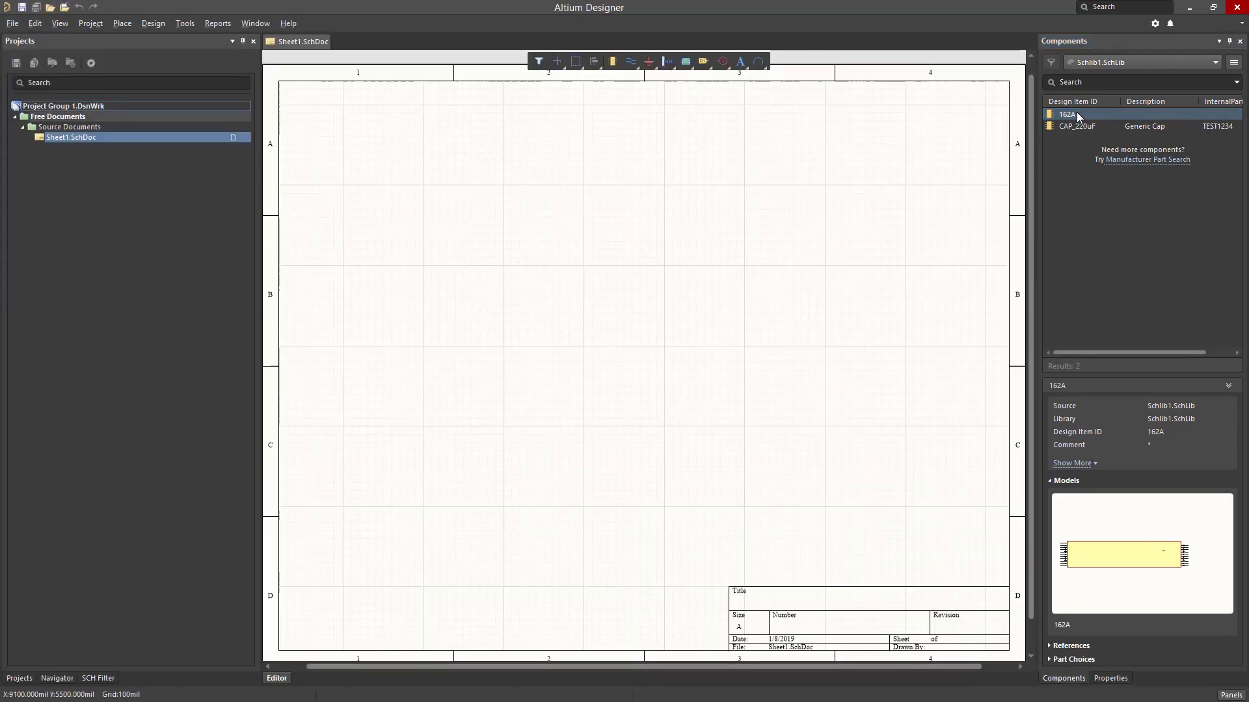
pyautogui.rightClick(1071, 111)
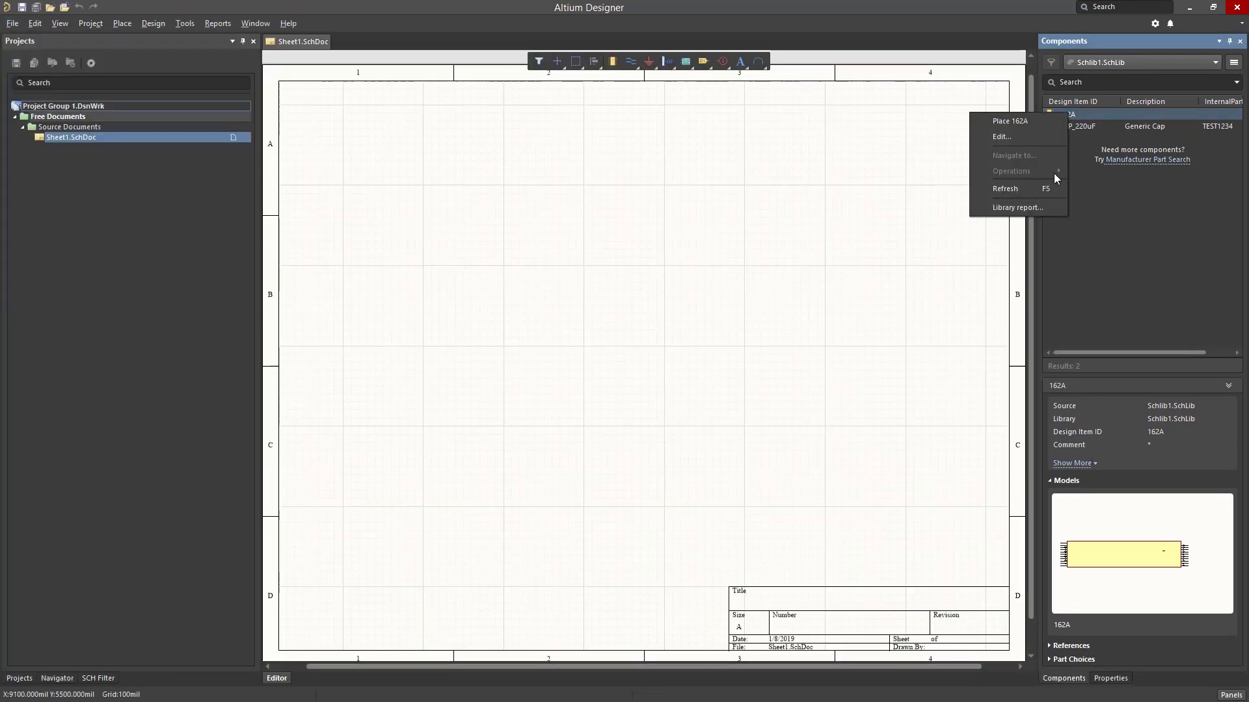
pyautogui.click(1011, 121)
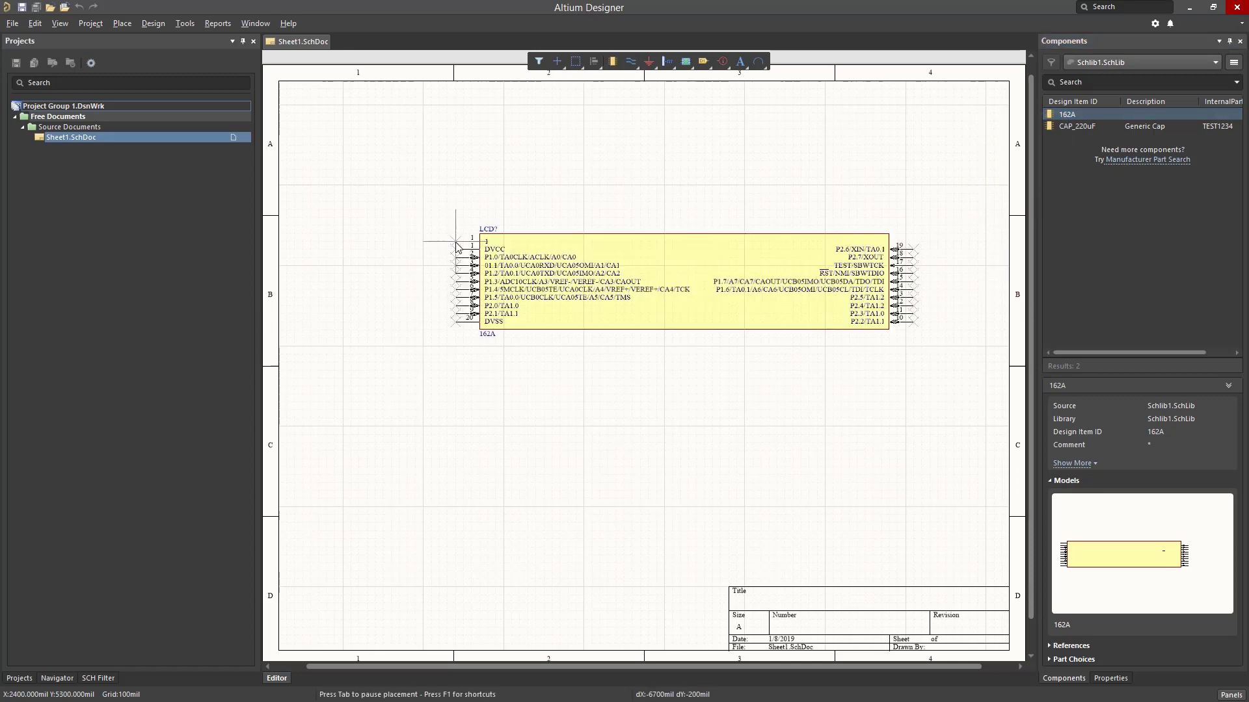
pyautogui.click(434, 229)
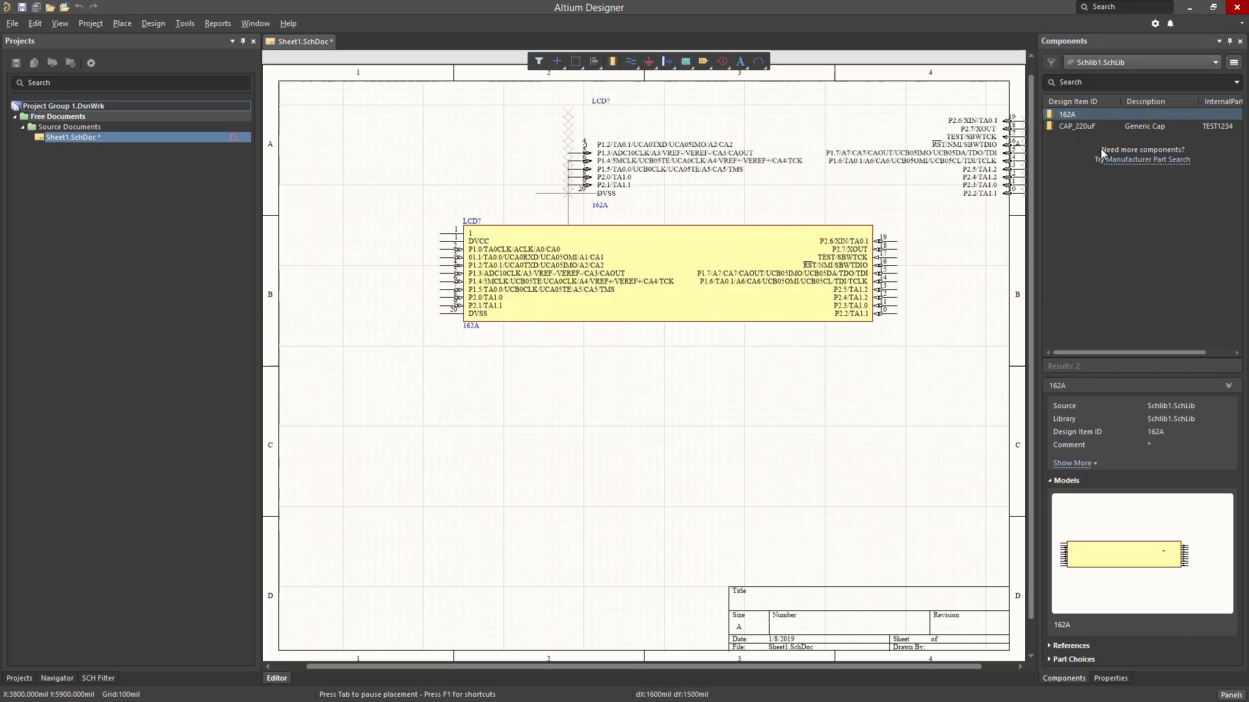
# Place CAP_220uF capacitors on the sheet from the installed library.
pyautogui.click(1093, 129)
pyautogui.rightClick(1093, 128)
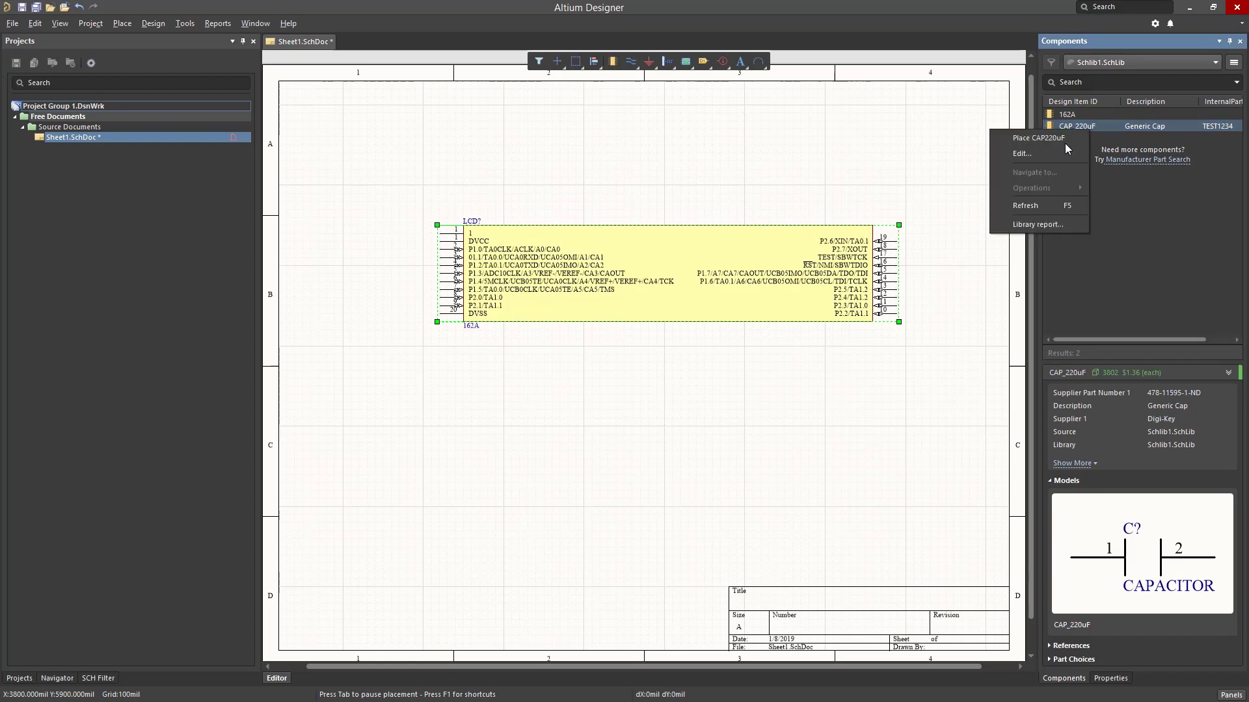
pyautogui.click(1037, 138)
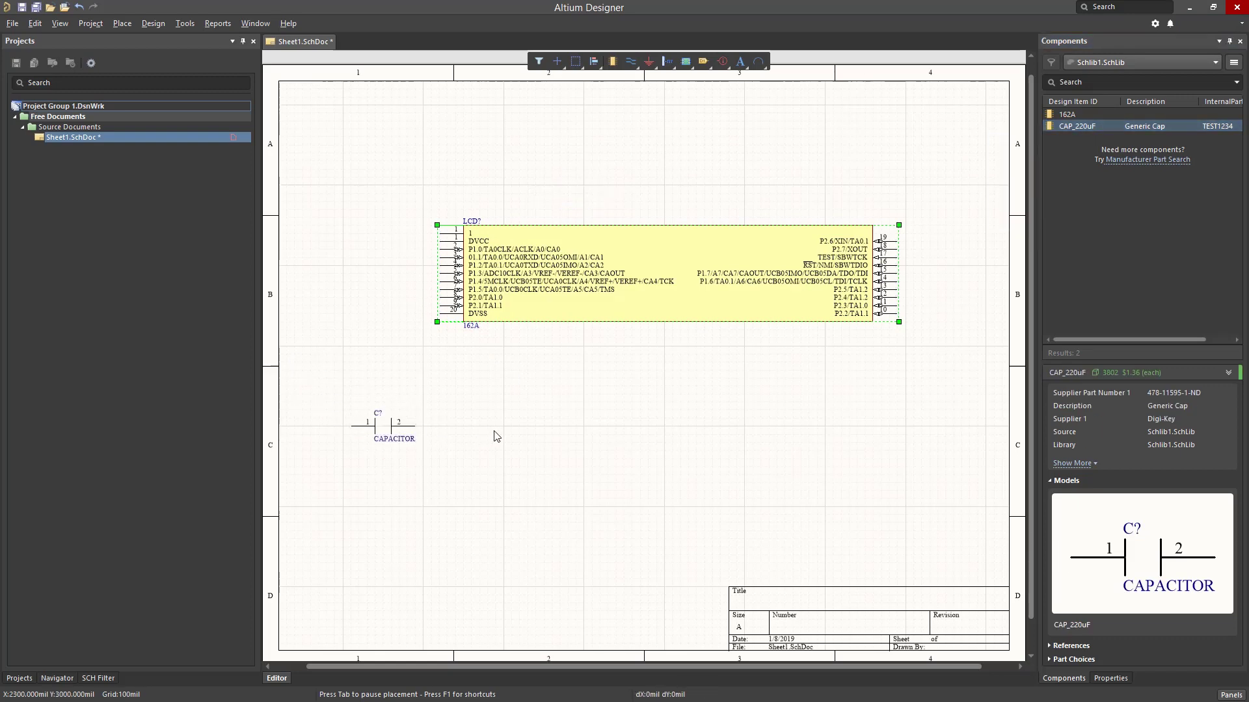
pyautogui.click(538, 431)
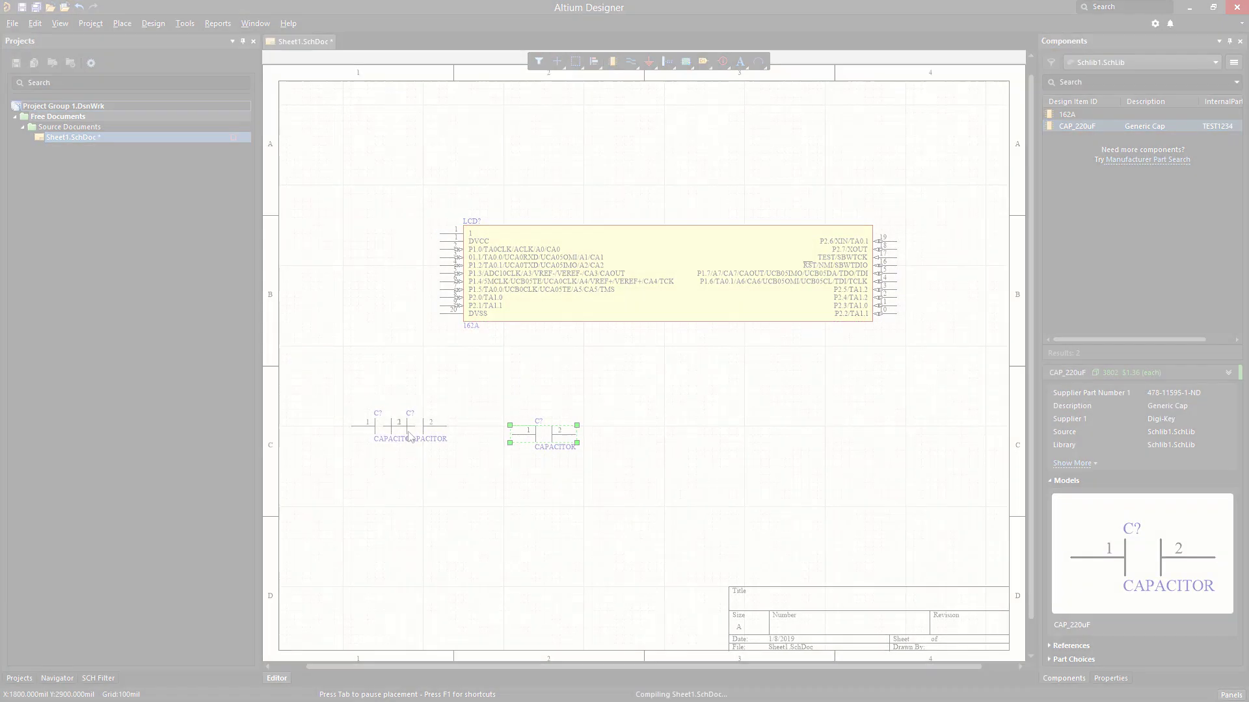